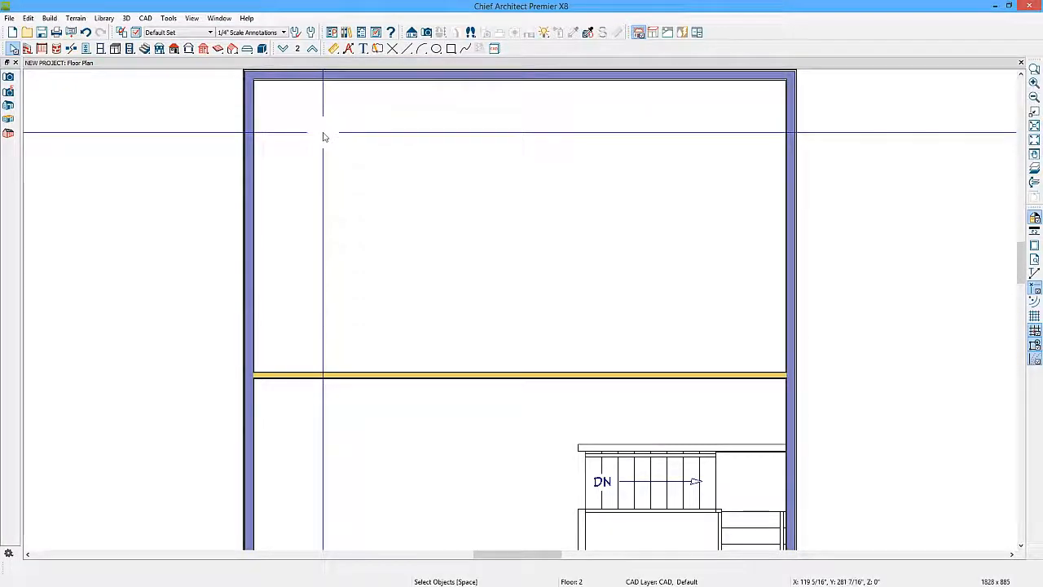
Step: Create a new blank plan and draw a rectangular building of straight exterior walls, about 27 feet deep
scroll(367, 197, down, 2)
middle_drag(400, 238, 352, 202)
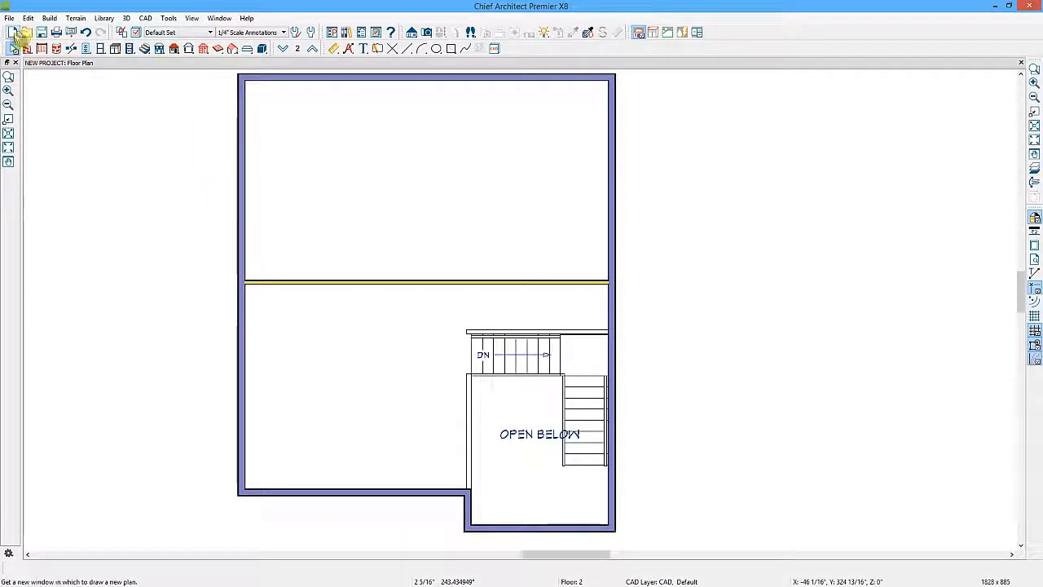
click(13, 32)
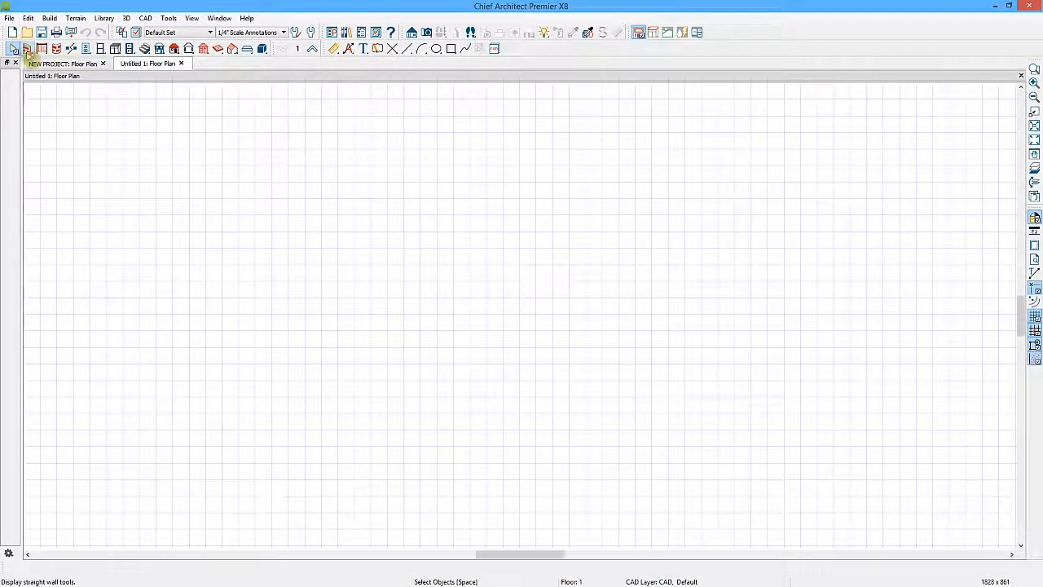
click(27, 49)
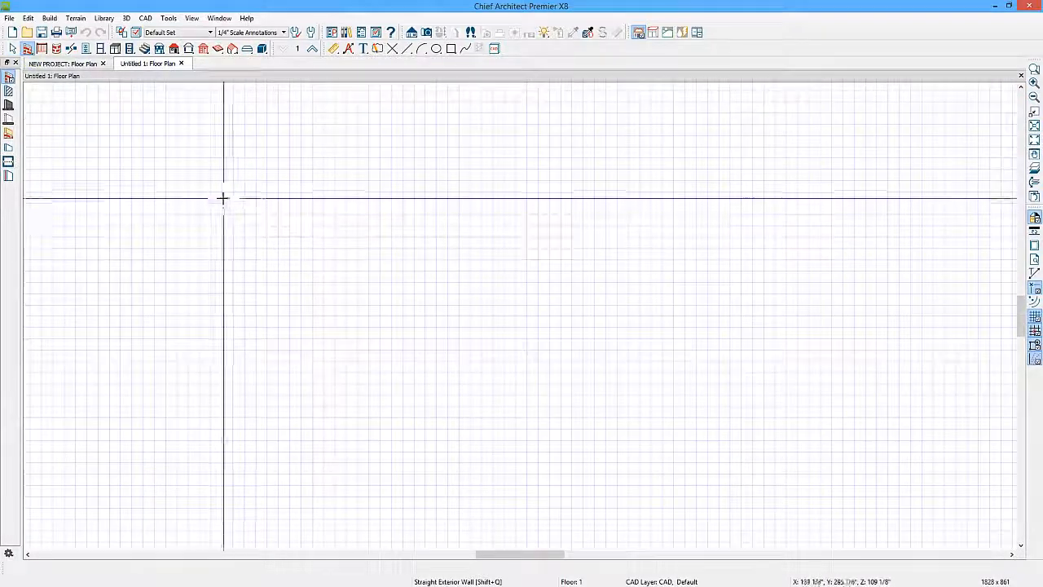
mouse_move(201, 182)
mouse_down()
mouse_move(766, 184)
mouse_move(782, 447)
mouse_move(762, 486)
mouse_move(203, 496)
mouse_move(187, 372)
mouse_move(187, 207)
mouse_move(203, 185)
mouse_up()
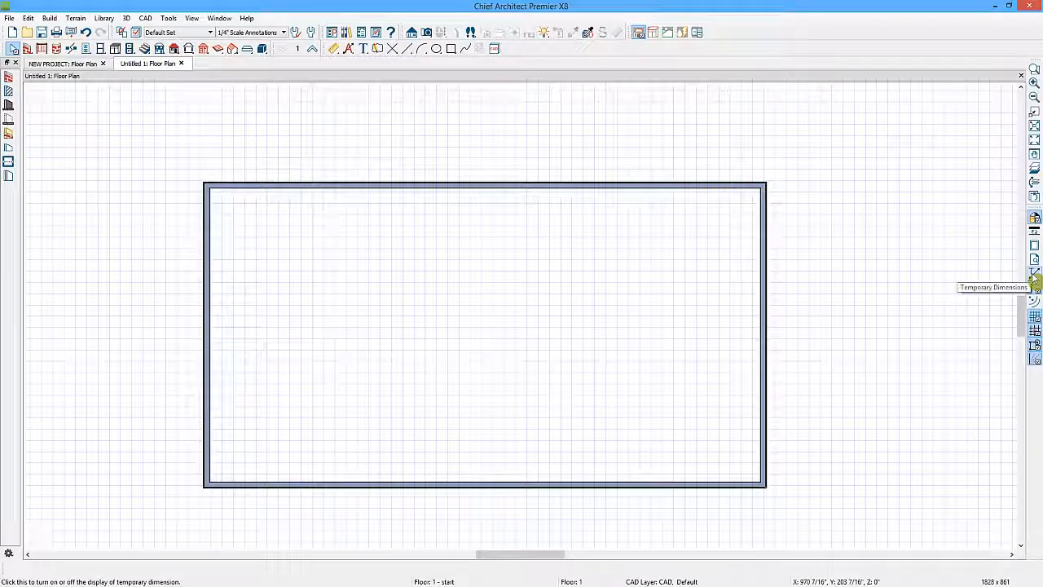
Step: Turn on temporary dimensions and set the building's overall width to 50 feet by moving the right exterior wall
click(1034, 281)
click(766, 293)
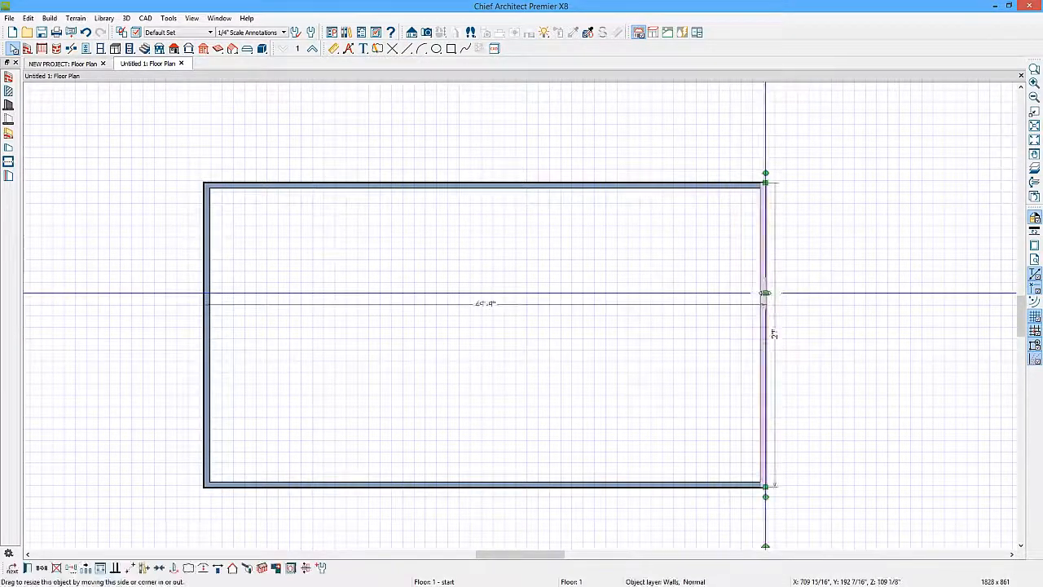
click(483, 304)
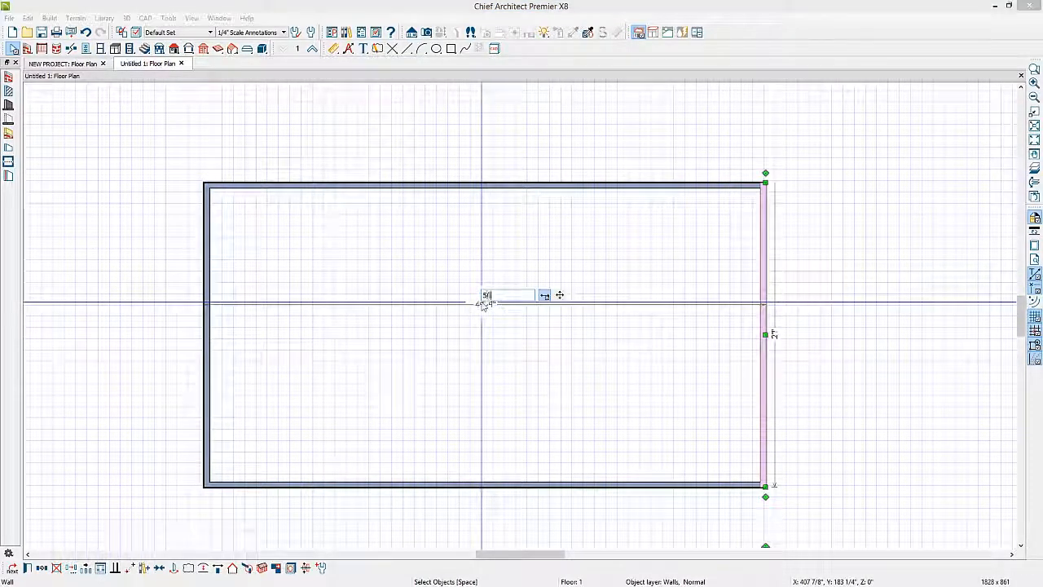
key(Return)
Step: Set the building's depth to 30 feet by moving the upper exterior wall
click(593, 187)
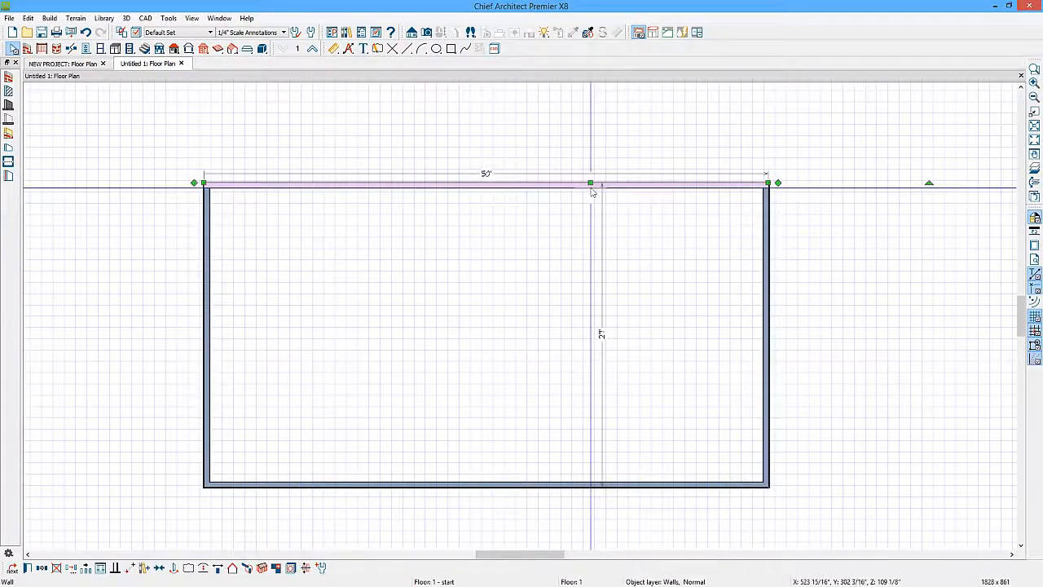
click(602, 335)
text(30)
key(Return)
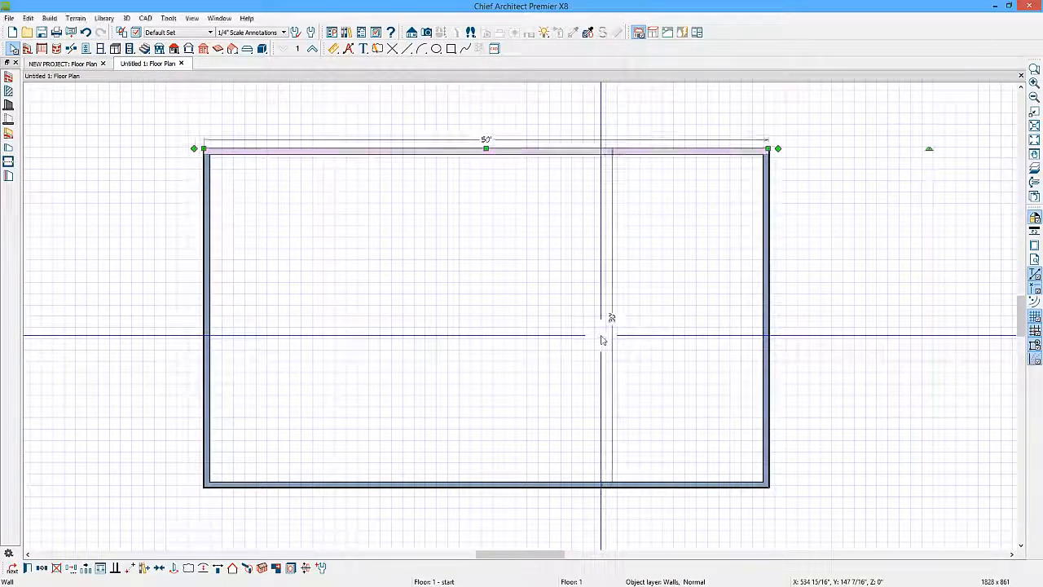
key(Escape)
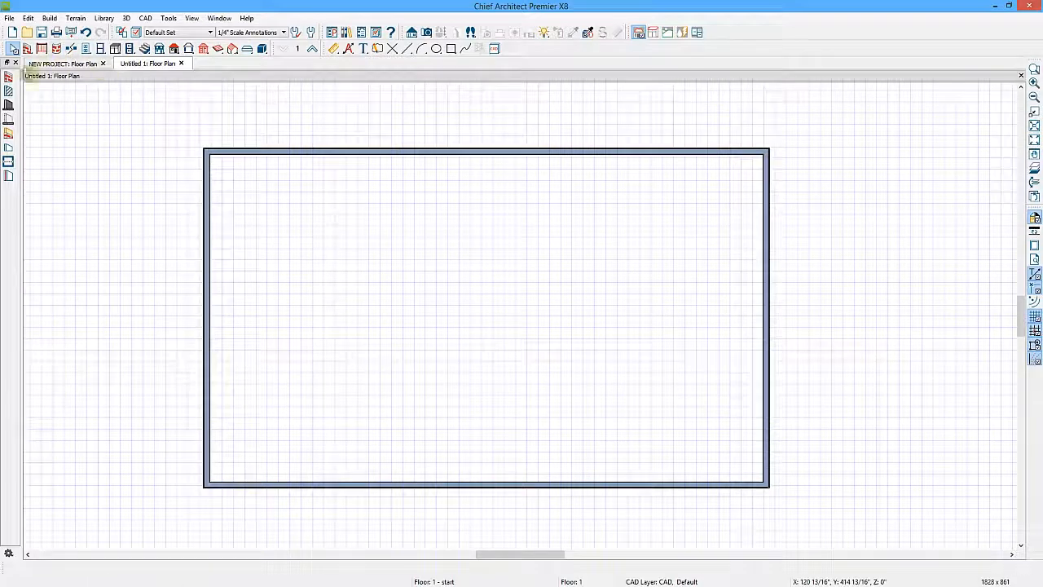
Step: Draw a vertical interior wall through the middle of the building to divide it into two rooms
click(8, 91)
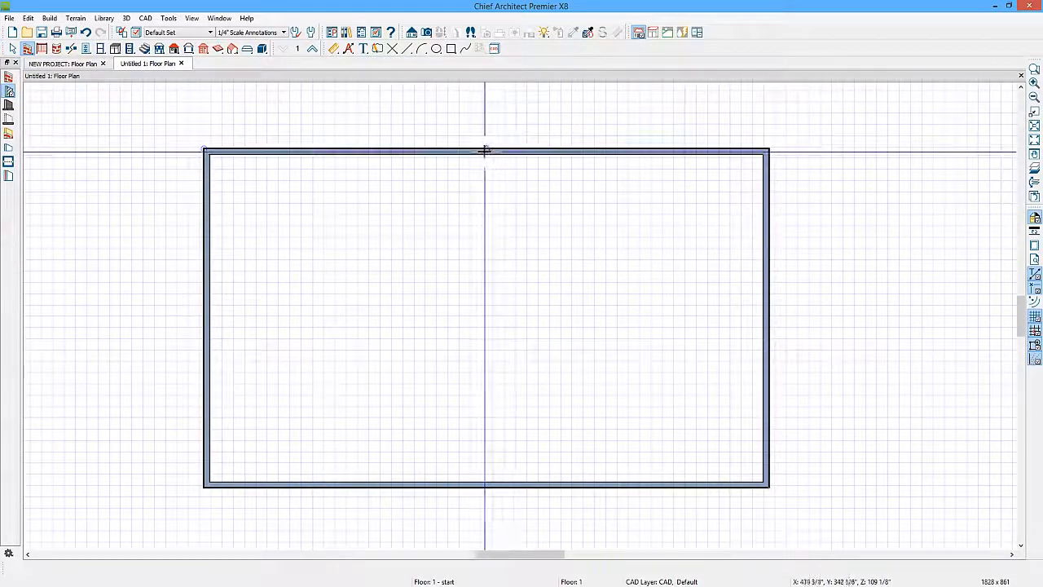
drag(485, 152, 487, 479)
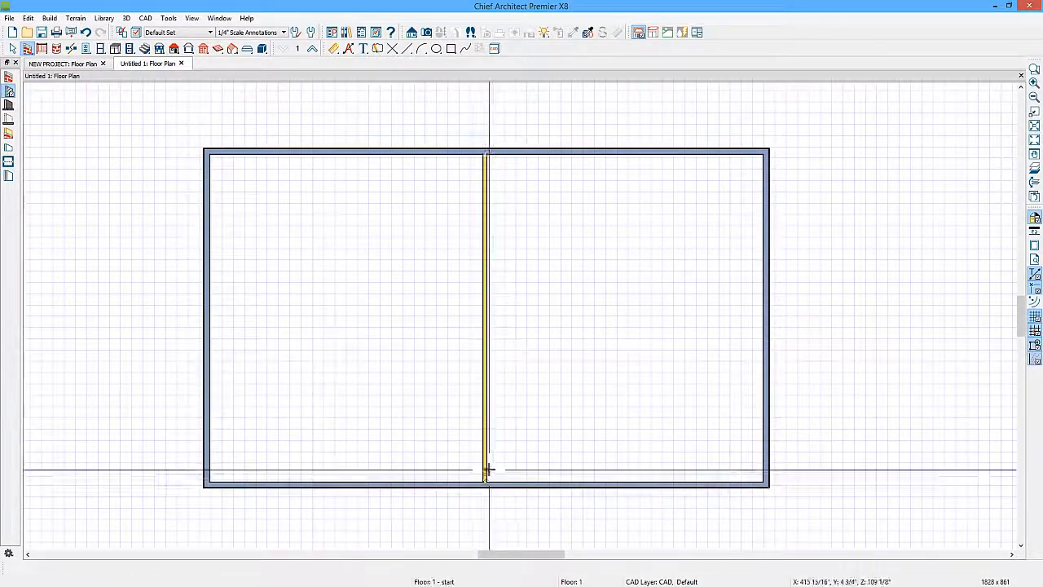
key(space)
Step: Review the main Build Roof settings without building any roof planes
click(173, 49)
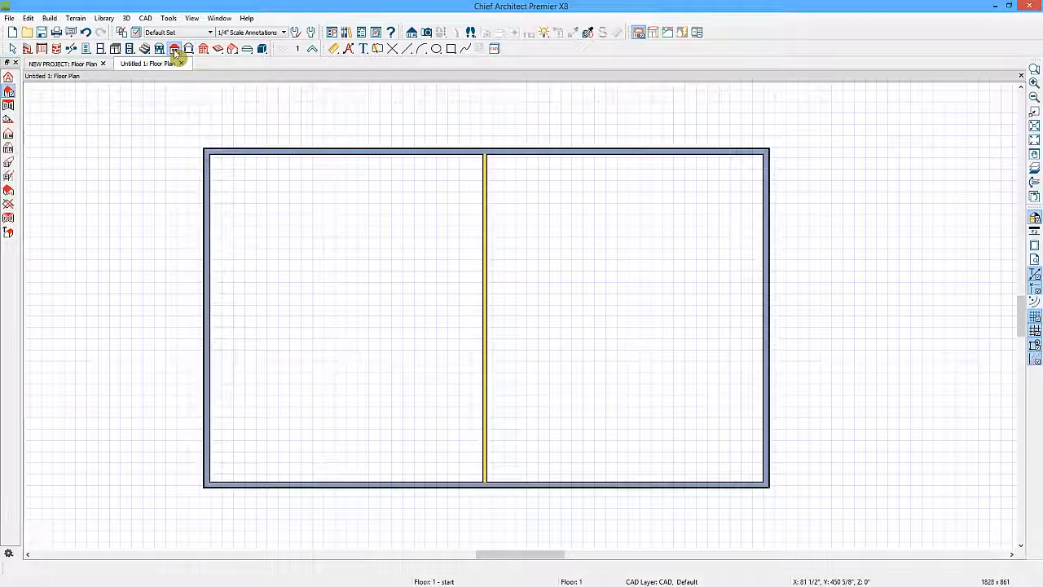
click(8, 78)
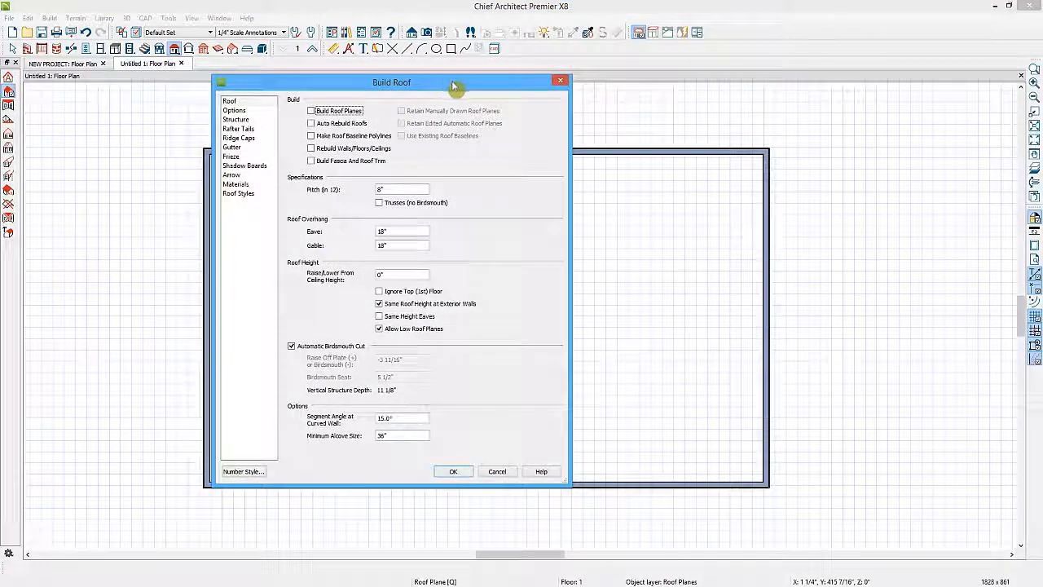
drag(451, 80, 354, 115)
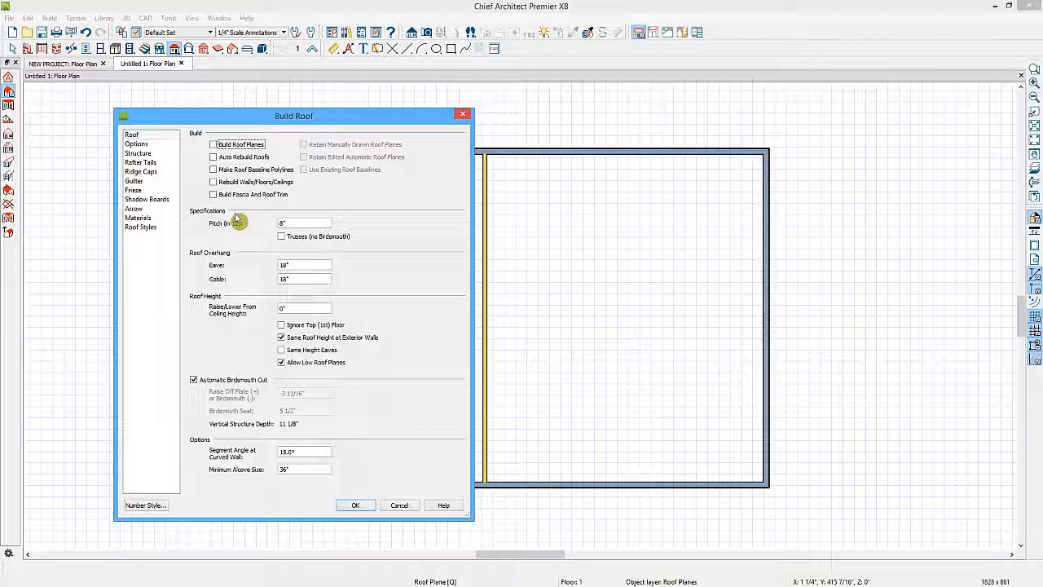
click(359, 505)
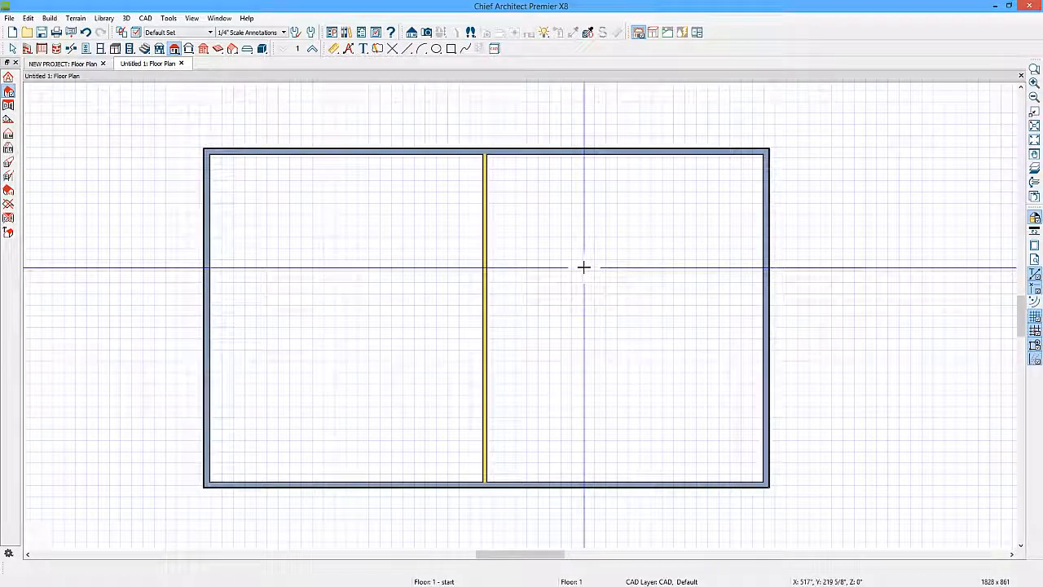
Step: Hide the reference grid and disable Roof Over This Room for the right-hand room
click(1035, 323)
key(space)
click(600, 258)
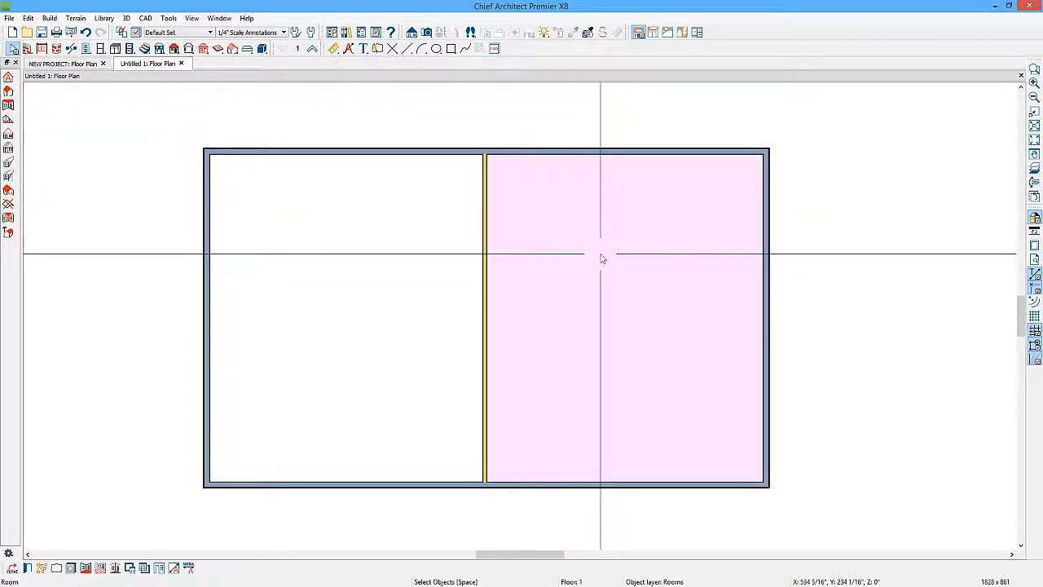
double_click(601, 259)
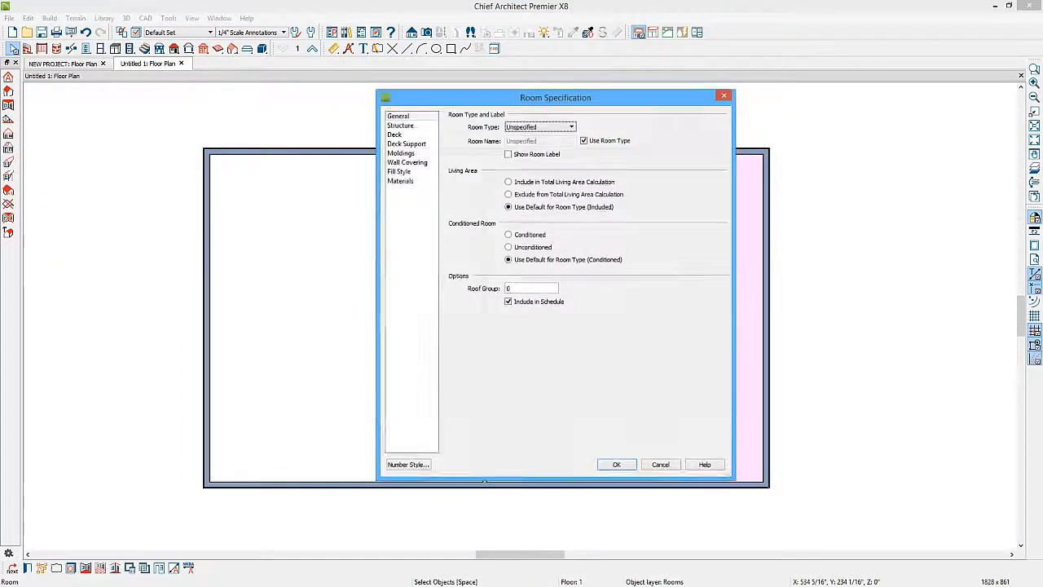
click(412, 128)
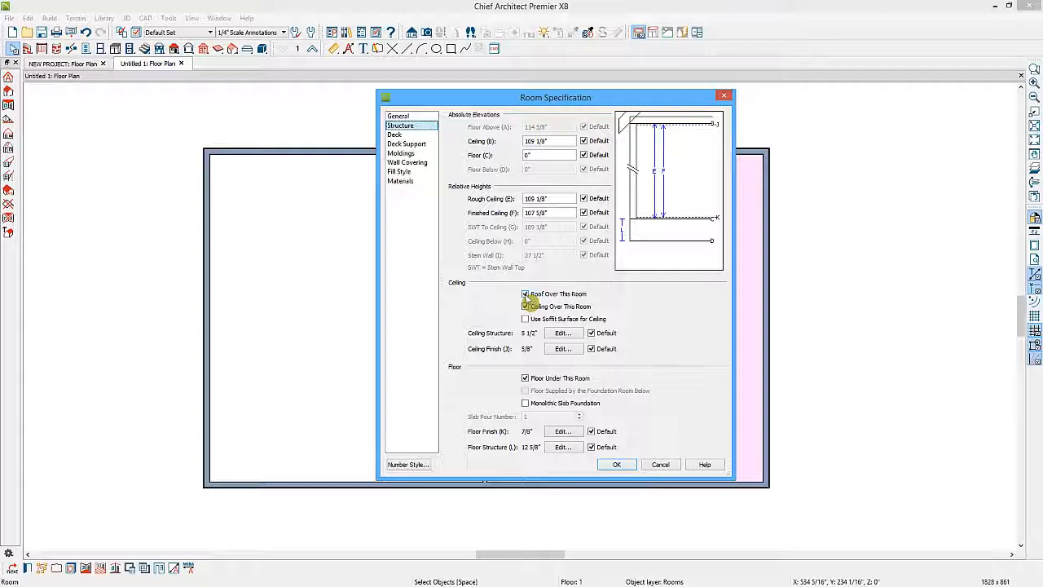
click(526, 294)
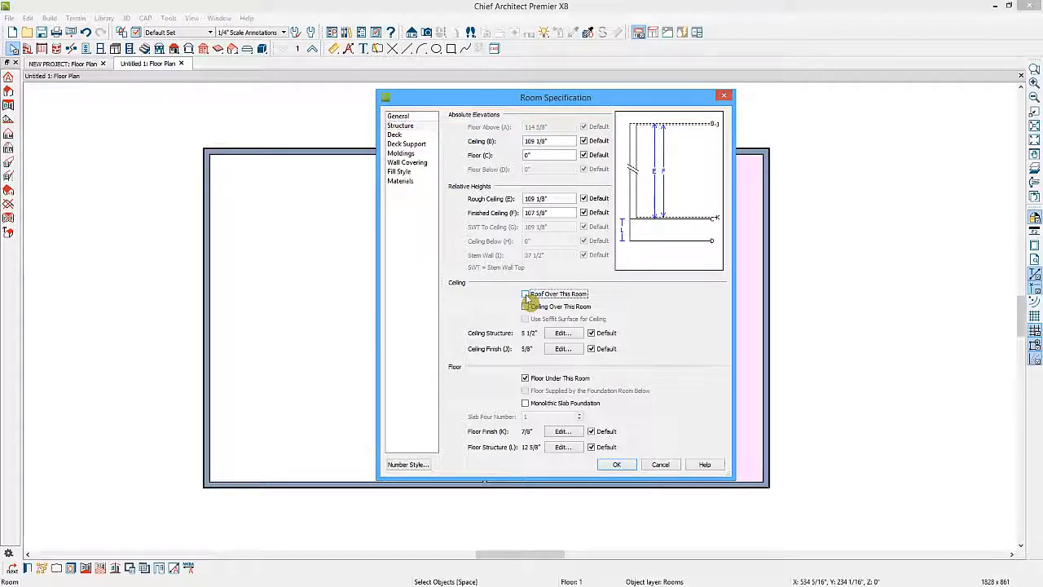
click(617, 464)
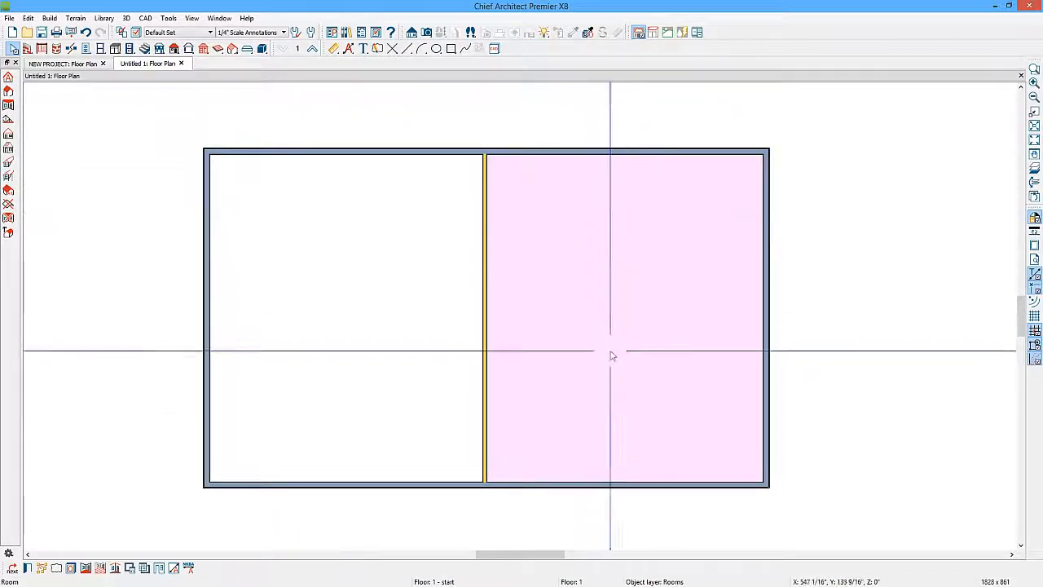
key(Escape)
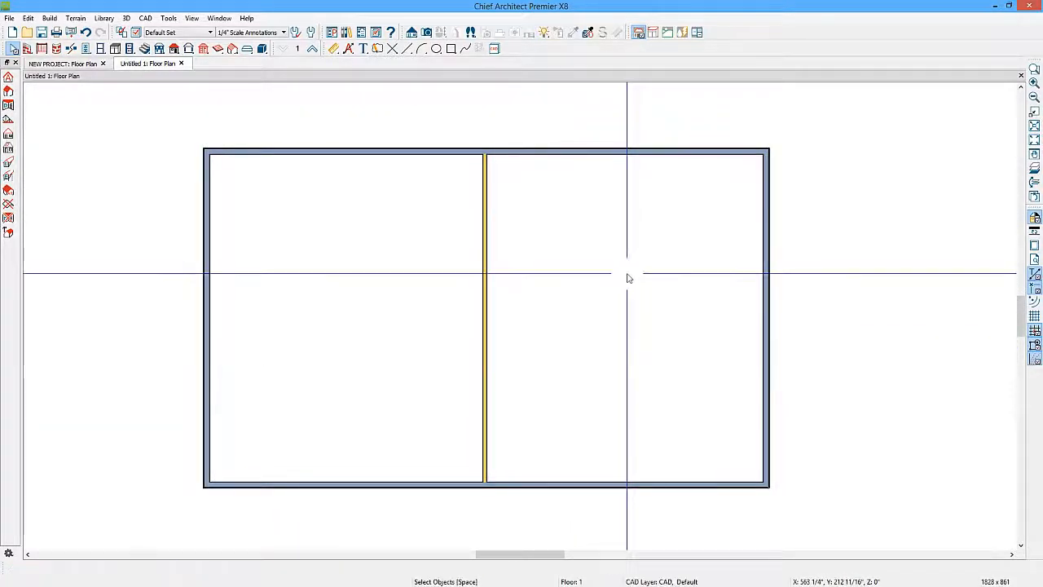
Step: Build the roof planes automatically, including Rebuild Walls/Floors/Ceilings and Build Fascia And Roof Trim
click(9, 79)
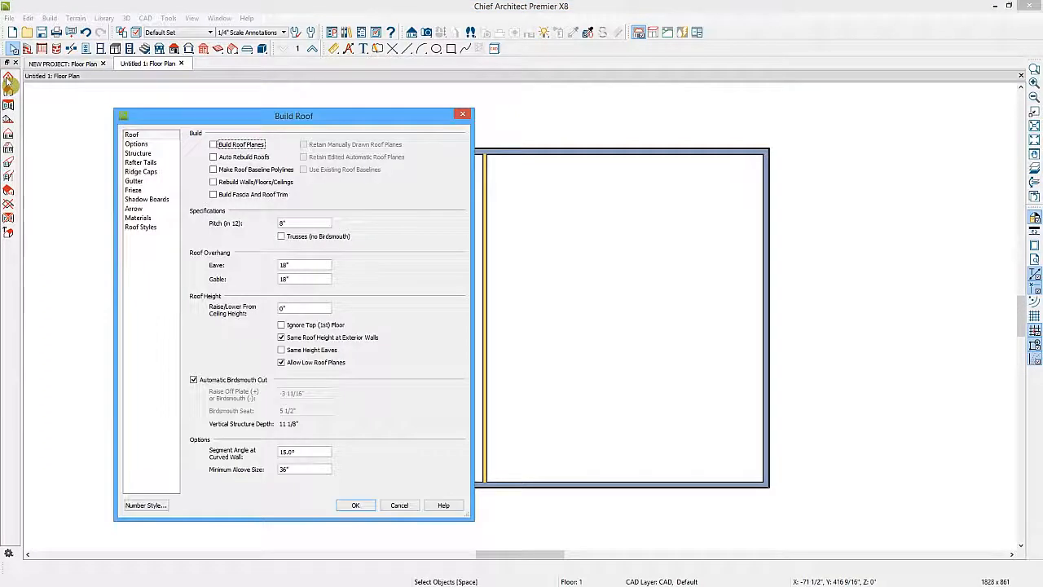
click(214, 145)
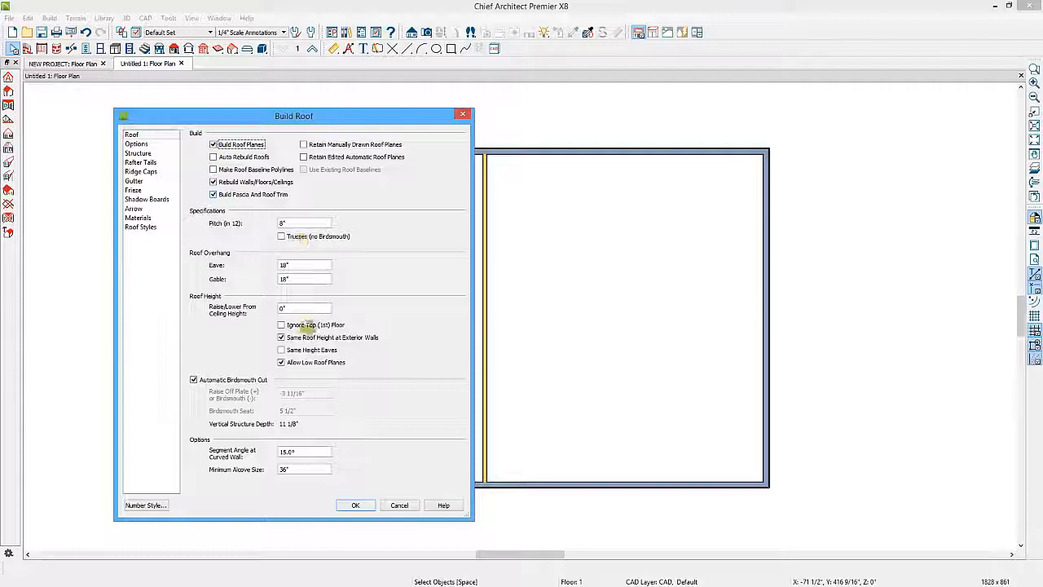
click(356, 506)
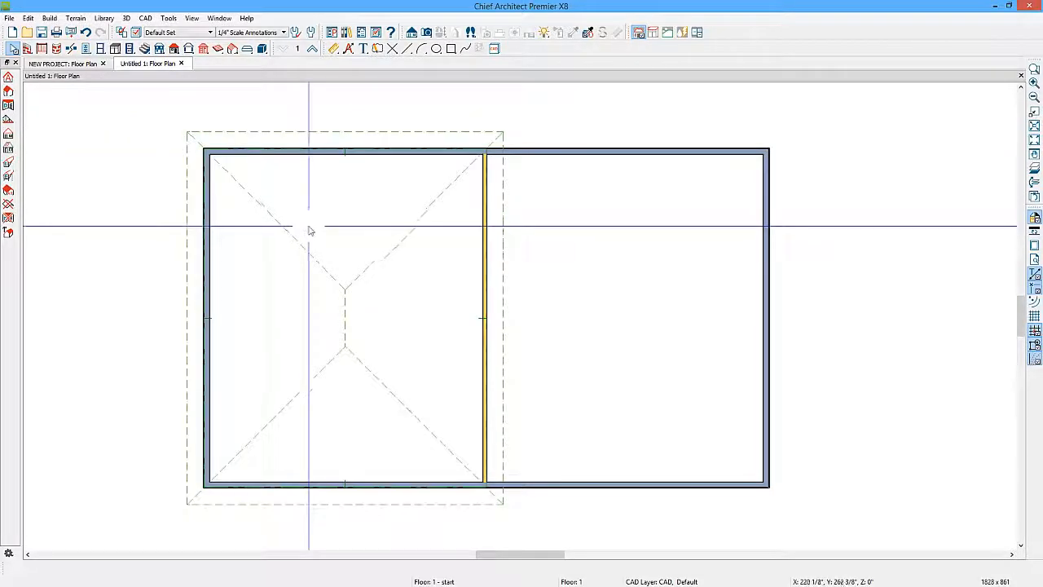
Step: Create a Perspective Full Overview of the building and examine the roofed and open rooms from a closer, lower angle
click(427, 33)
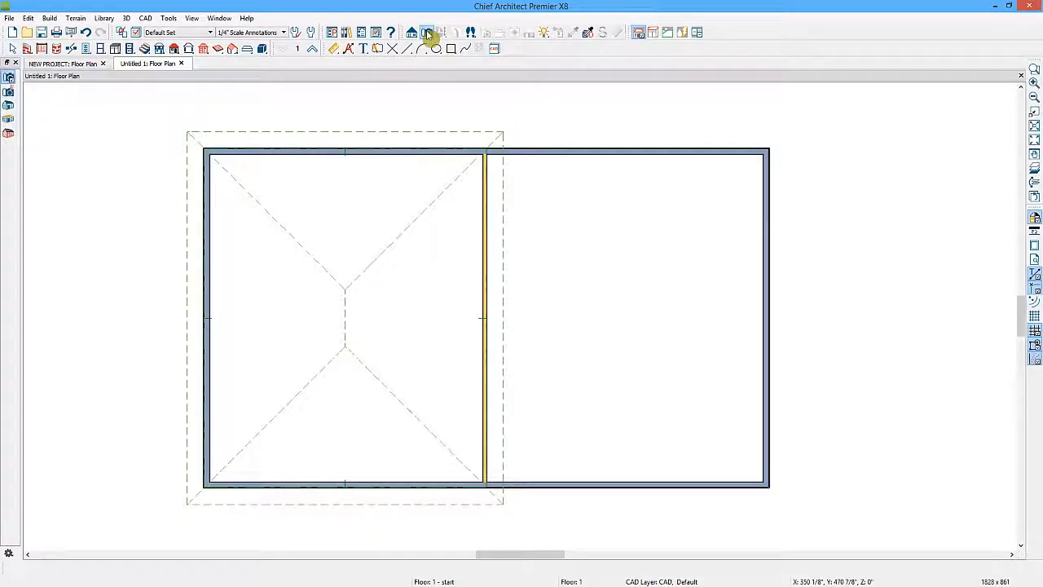
click(10, 105)
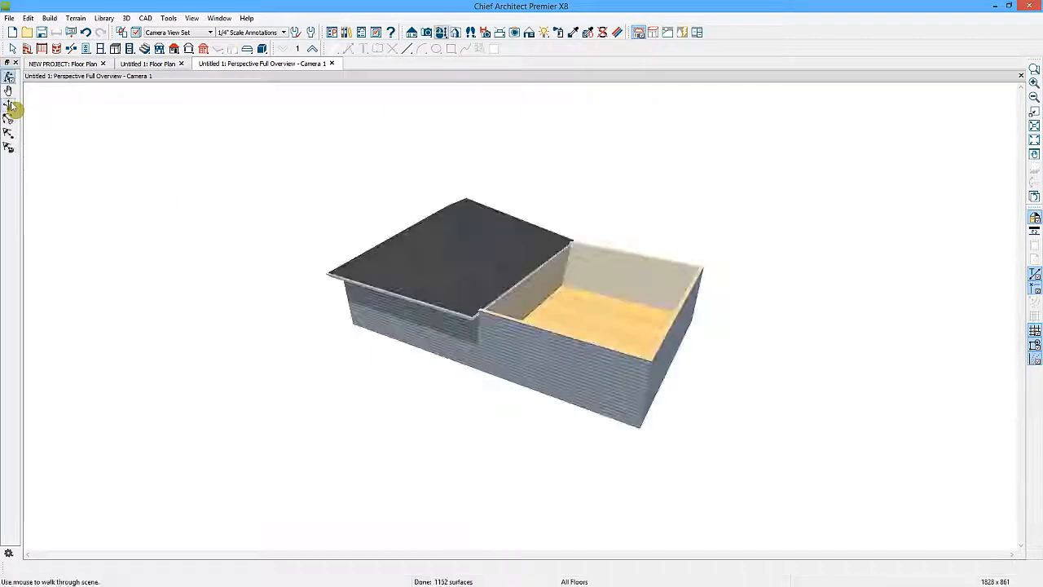
drag(342, 275, 386, 256)
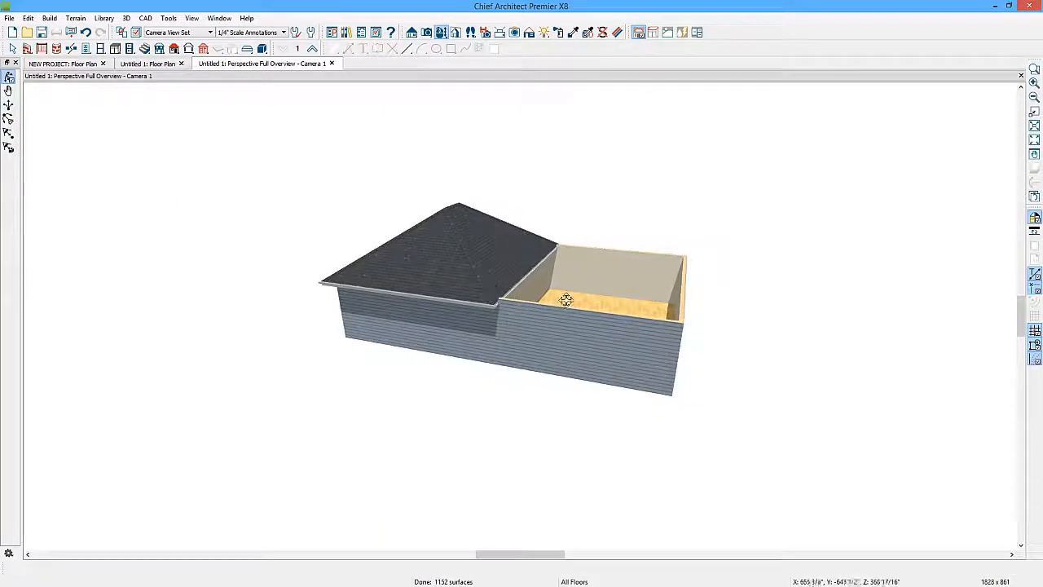
scroll(564, 298, up, 4)
key(space)
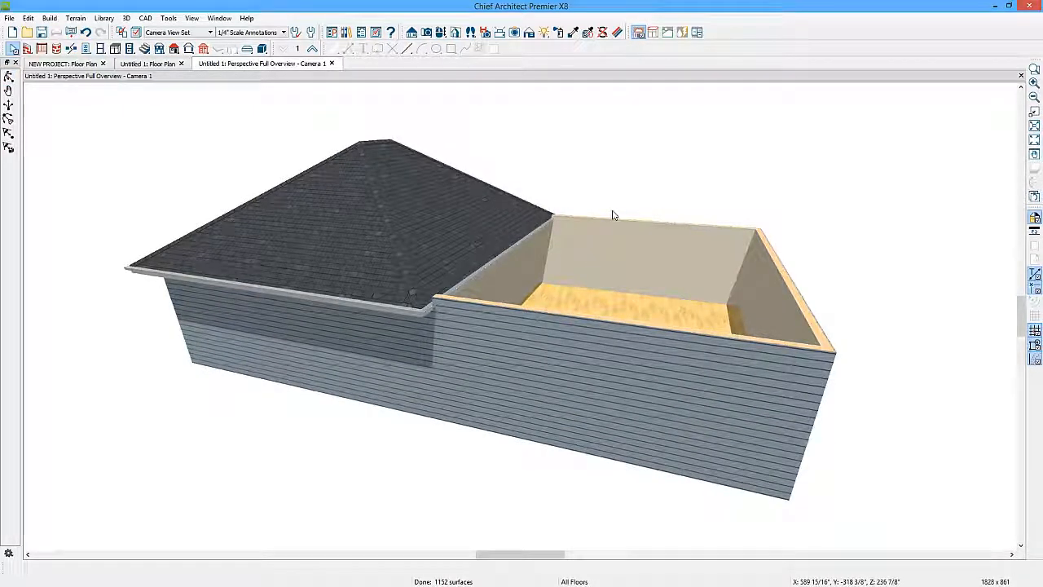
Step: Enable Roof Over This Room for the open room in its structure settings, leaving Ceiling Over This Room off
double_click(572, 306)
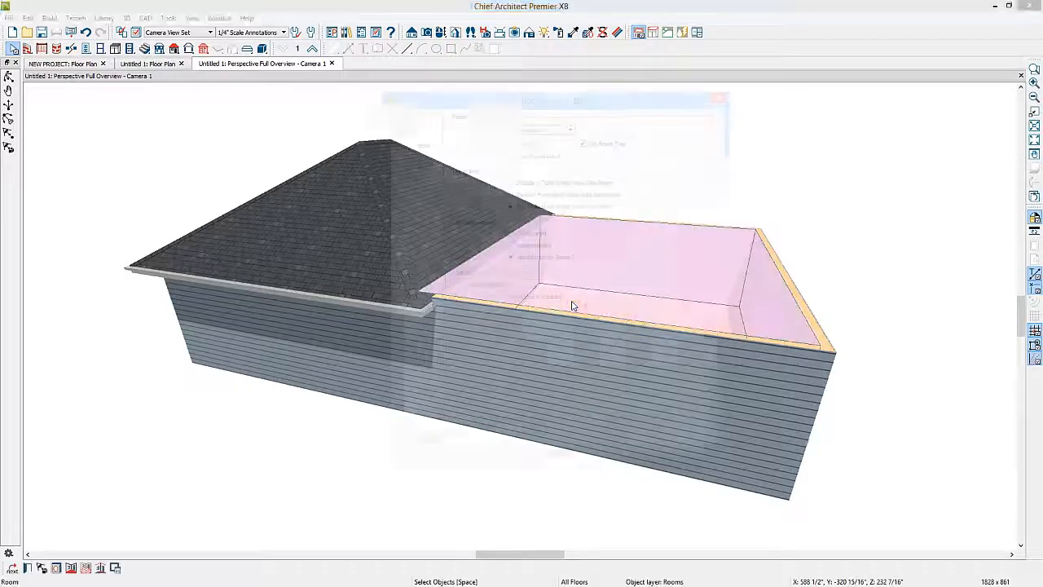
click(400, 126)
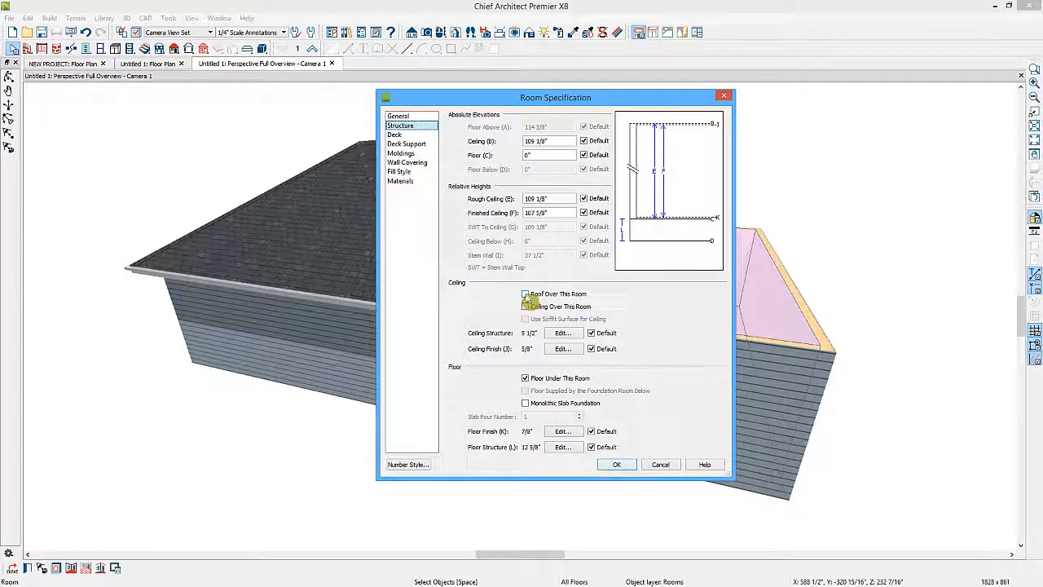
click(526, 306)
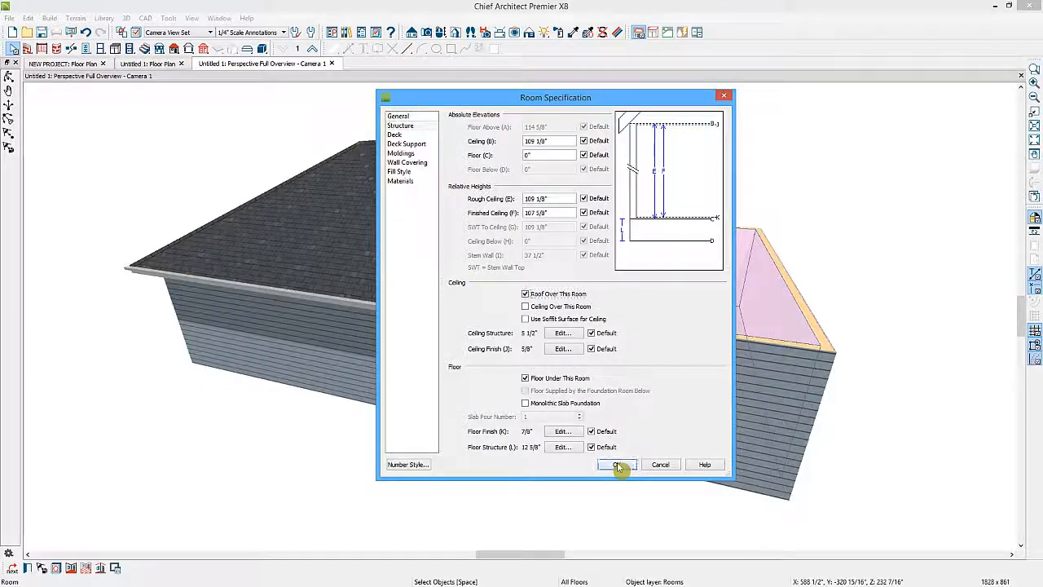
click(617, 464)
Step: Rebuild the roof planes with Build Roof Planes and Auto Rebuild Roofs enabled so the roof covers both rooms
click(173, 48)
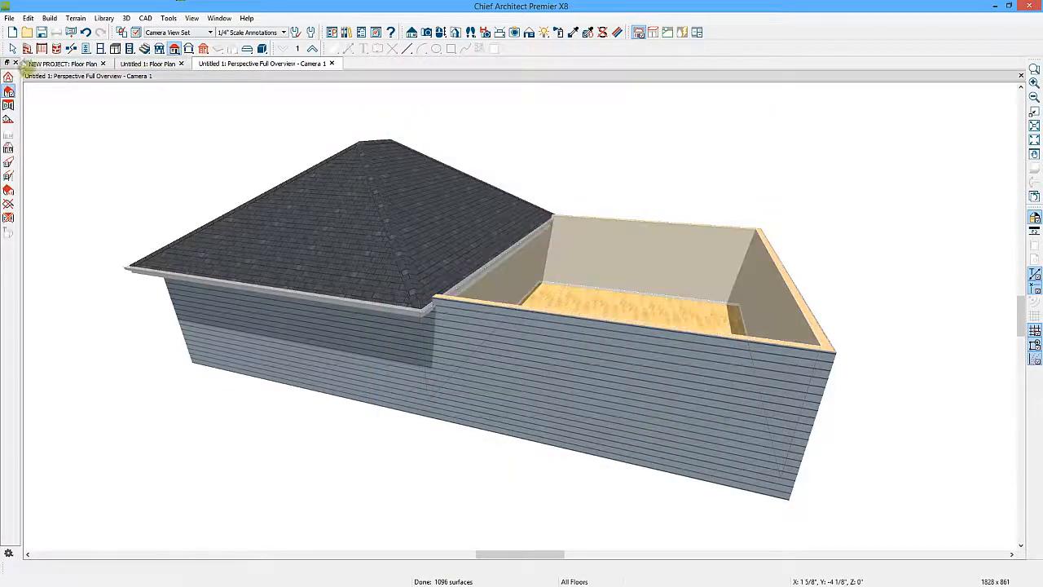
click(8, 78)
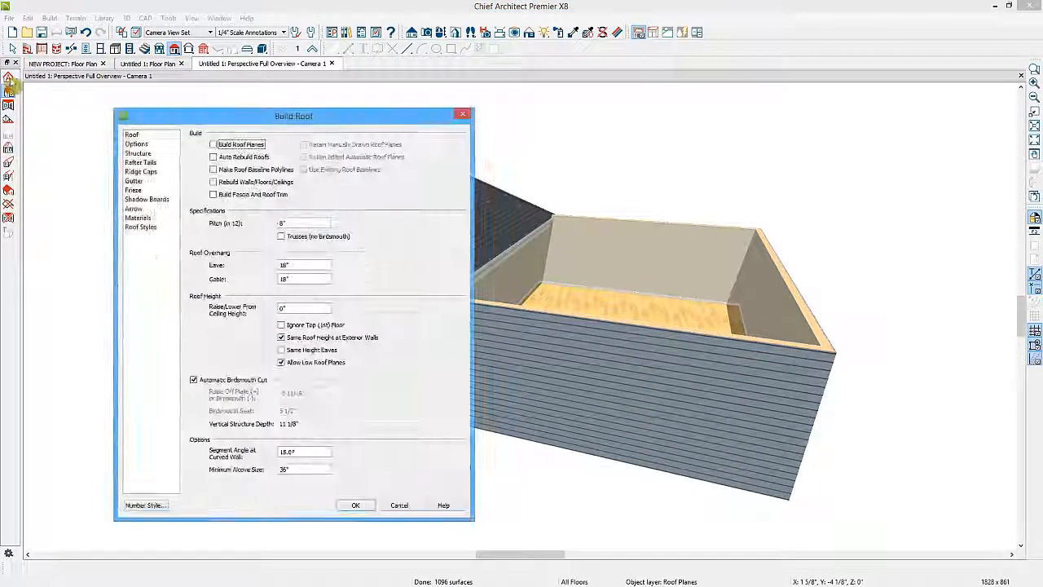
click(213, 145)
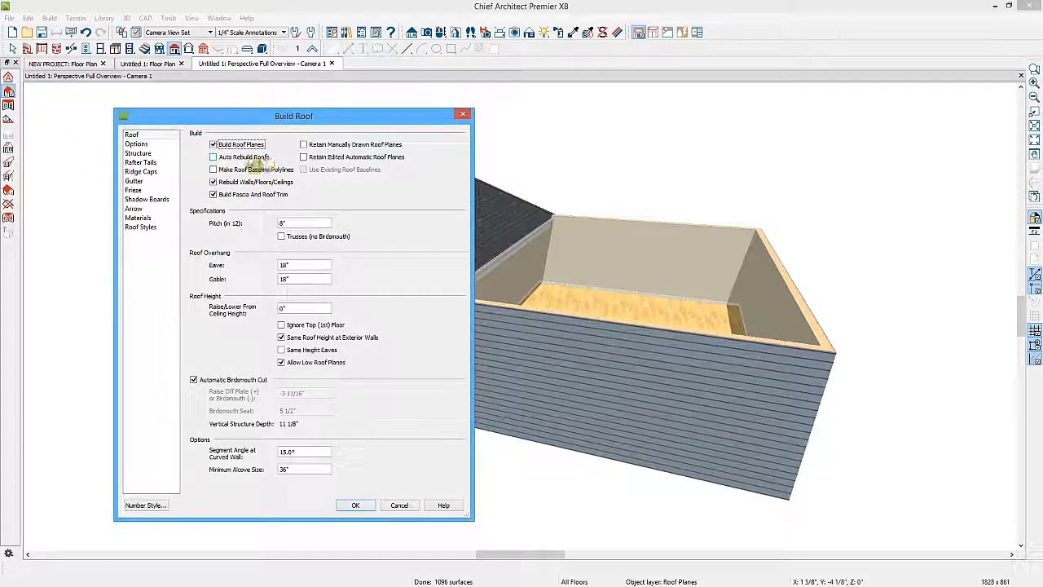
click(213, 157)
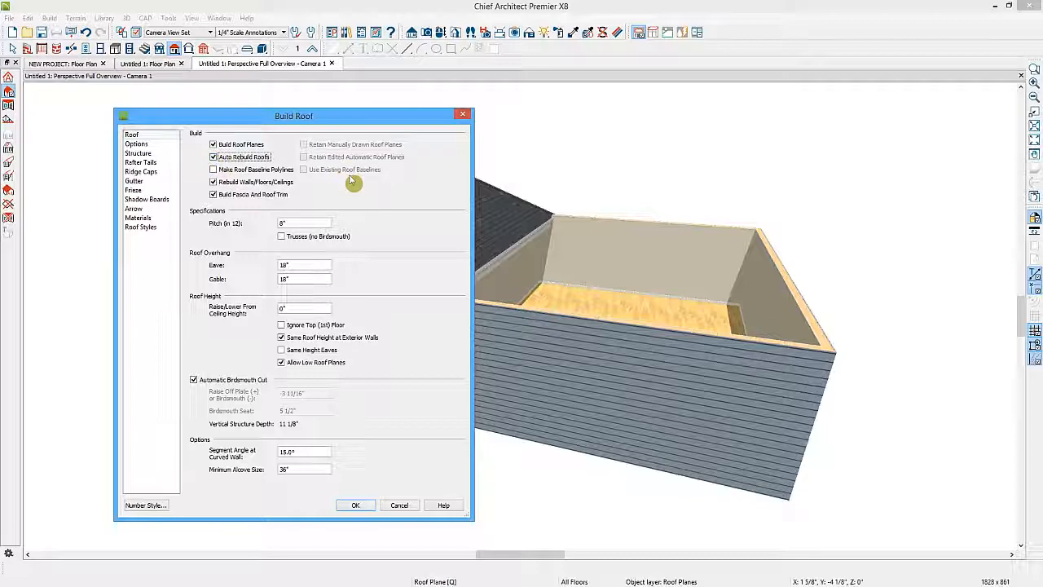
click(363, 506)
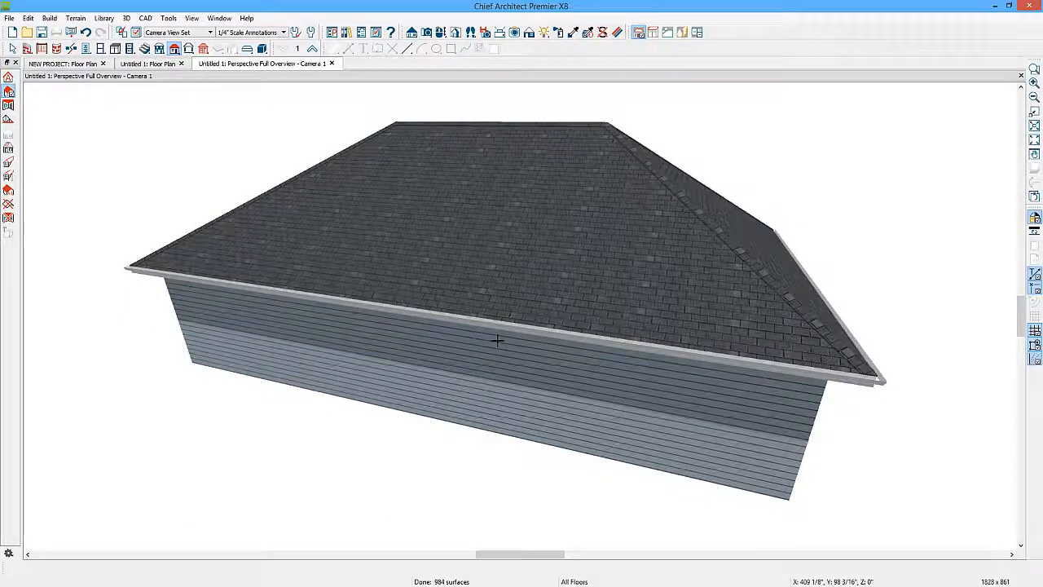
scroll(496, 342, down, 2)
click(441, 35)
middle_drag(658, 405, 623, 384)
Step: Set the right-hand room's Rough Ceiling height to 144" in its structure settings
click(148, 65)
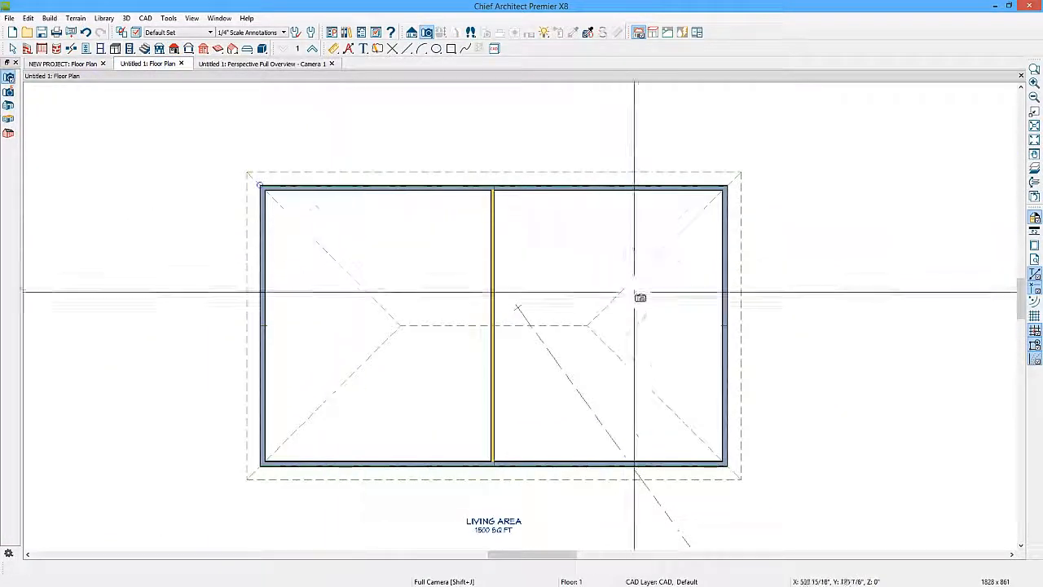
click(574, 257)
double_click(574, 257)
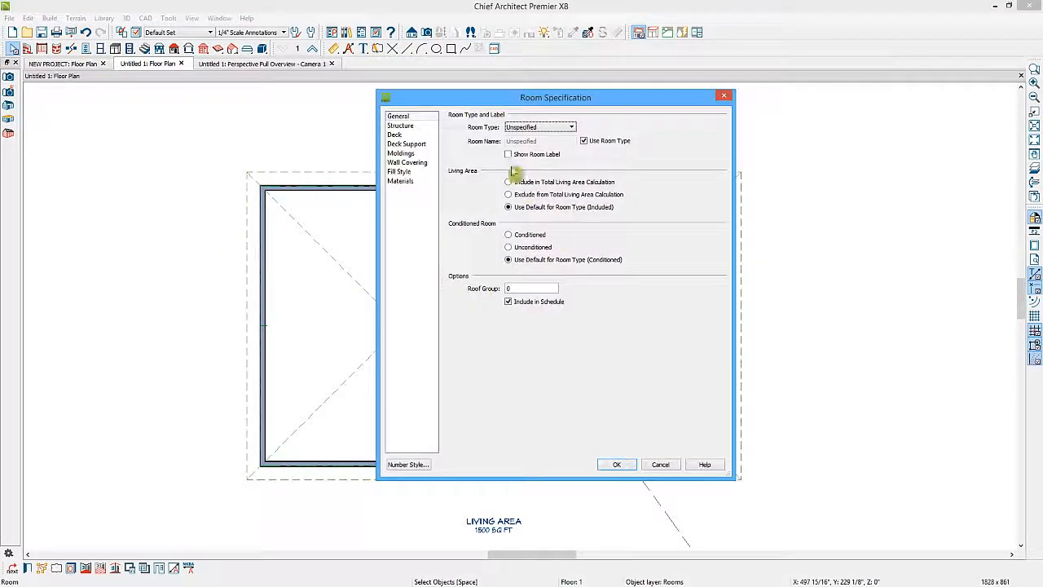
click(411, 128)
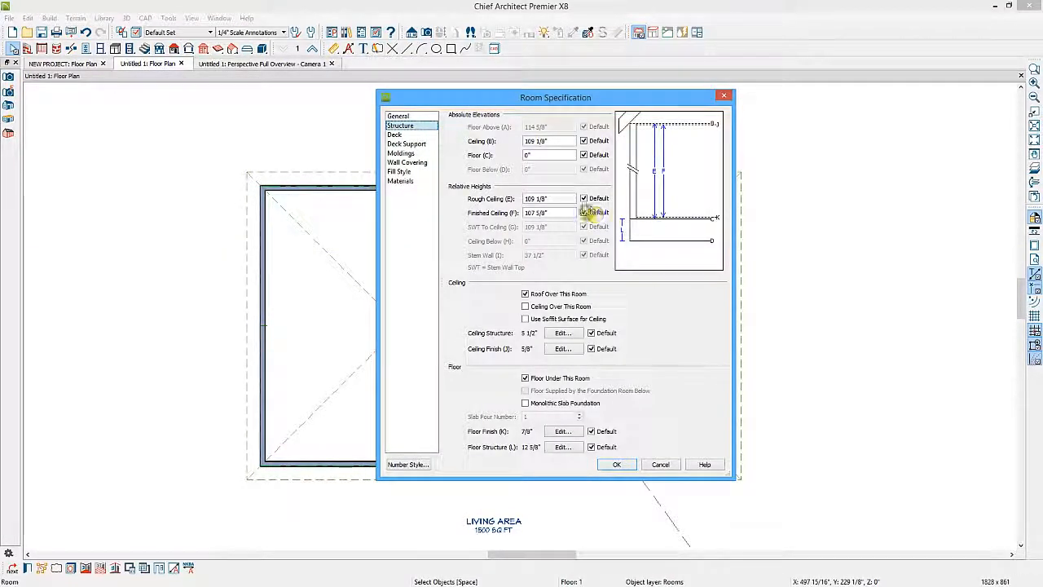
drag(553, 197, 469, 198)
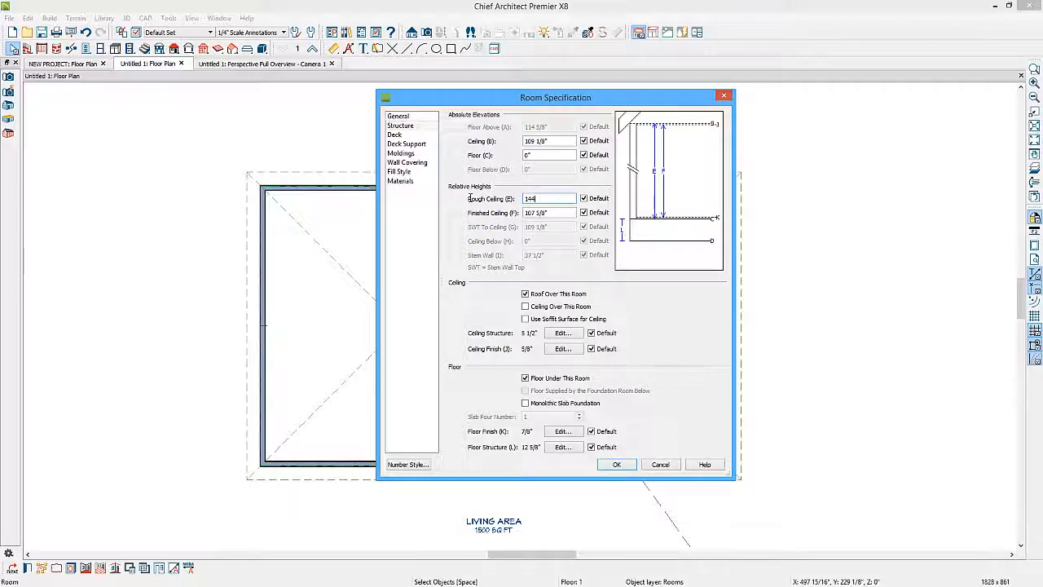
key(Tab)
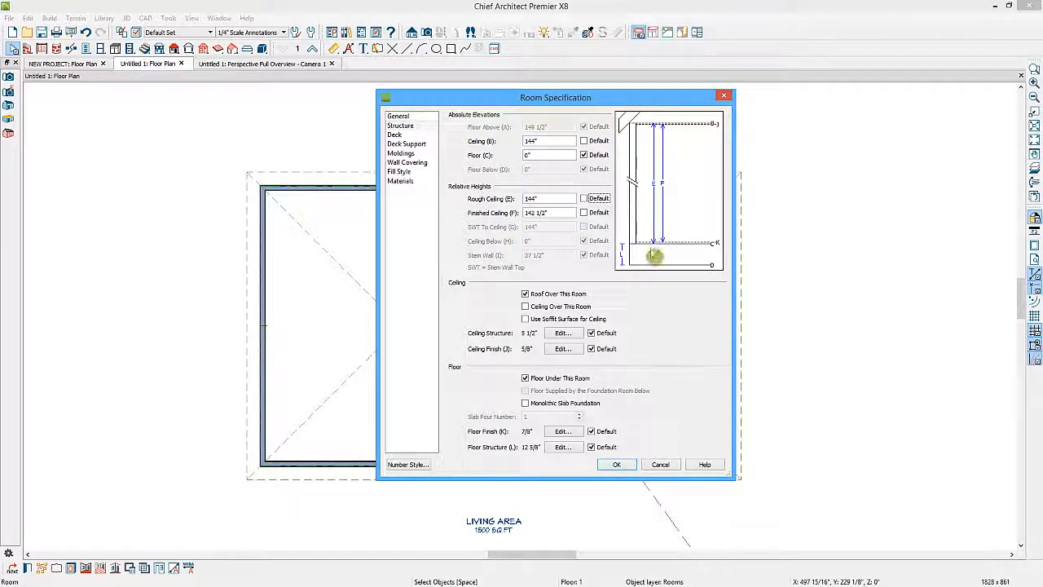
click(627, 467)
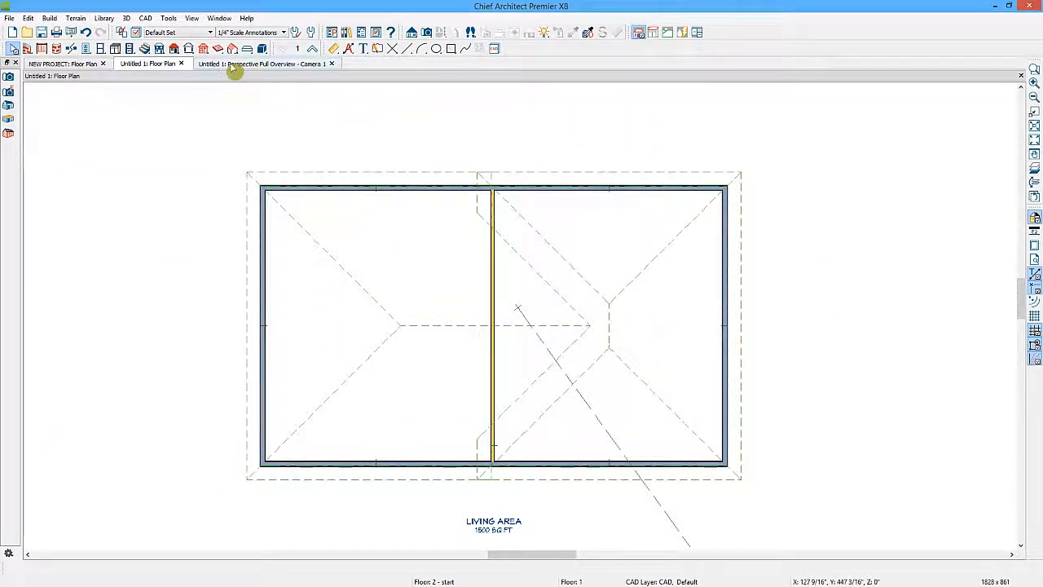
Step: Inspect the stepped roof in the perspective overview from the long side, and undo the ceiling height change
click(245, 64)
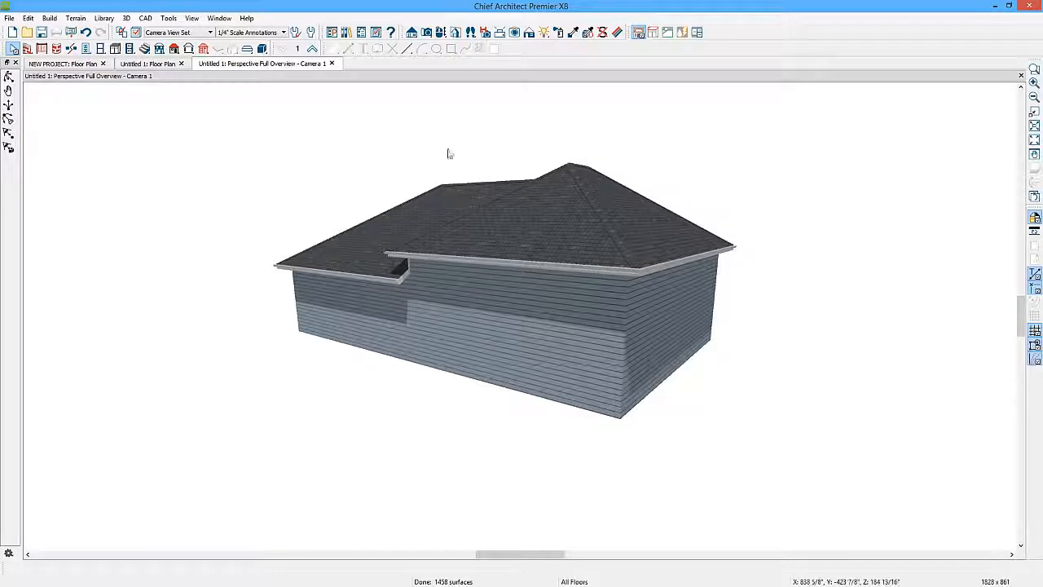
click(441, 32)
drag(327, 201, 433, 188)
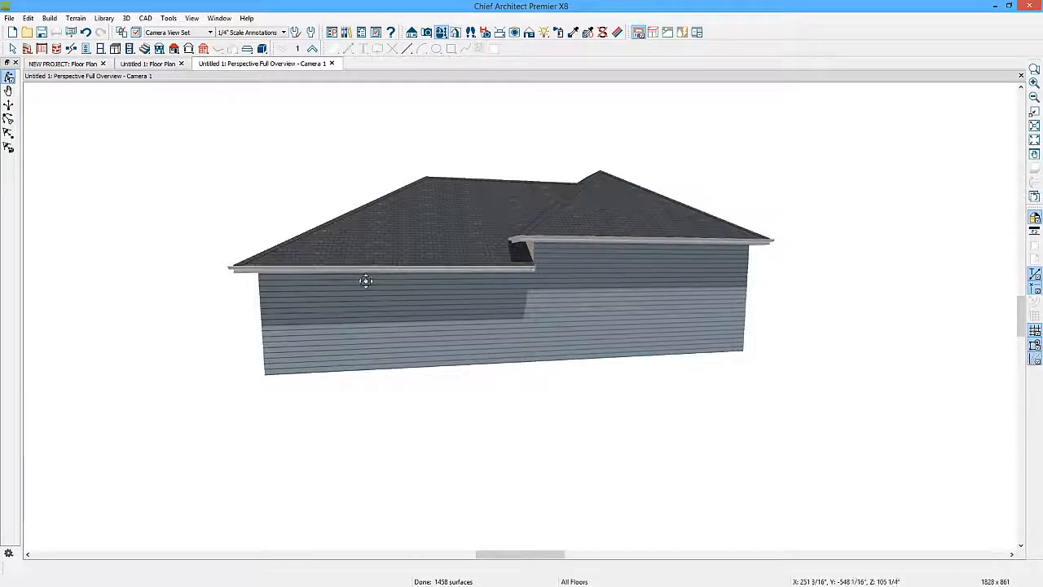
click(85, 32)
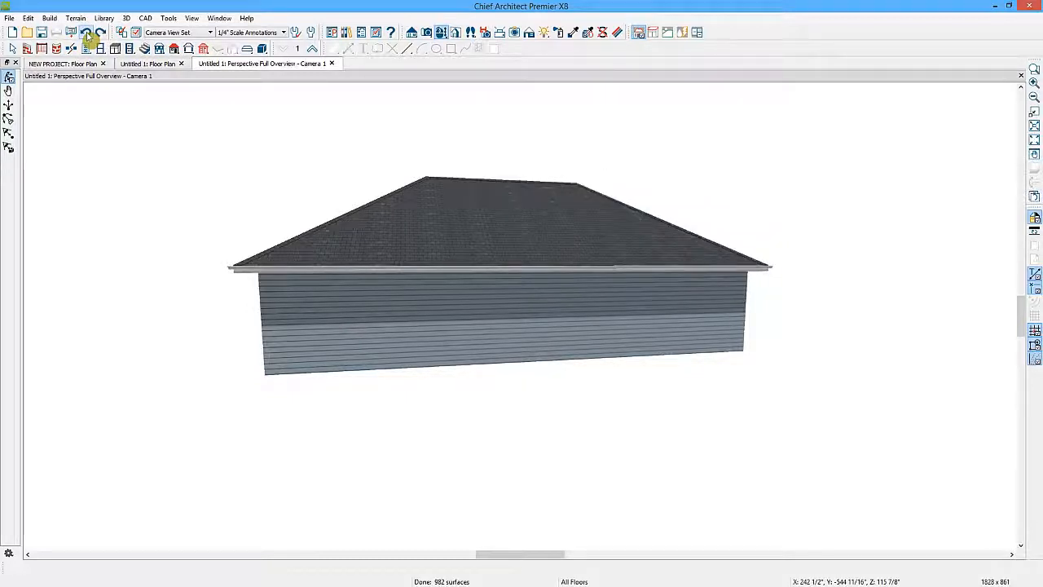
Step: Make the left-hand exterior end wall a Full Gable Wall in its roof settings on the floor plan
click(151, 63)
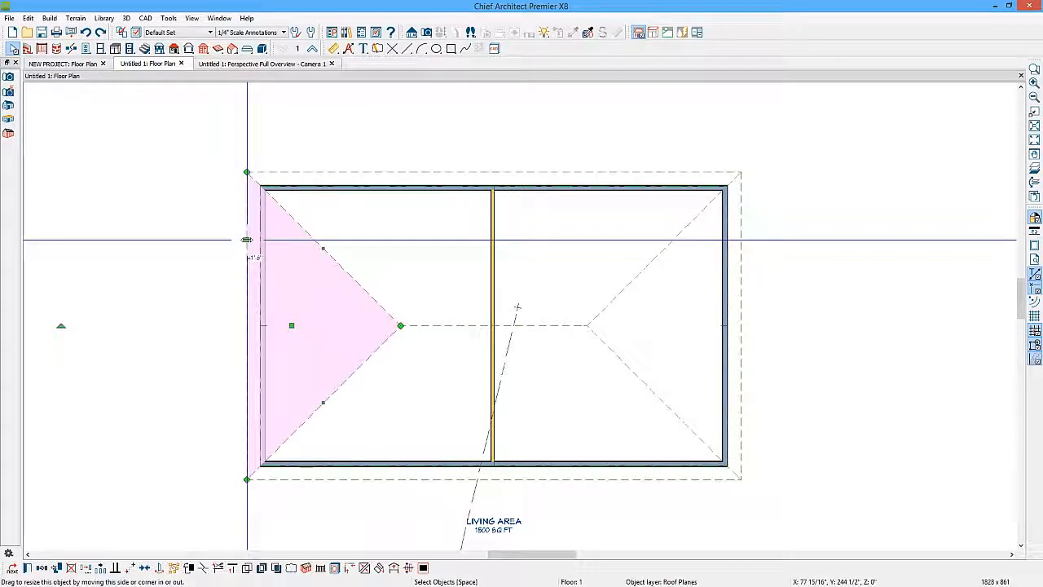
click(262, 252)
click(261, 252)
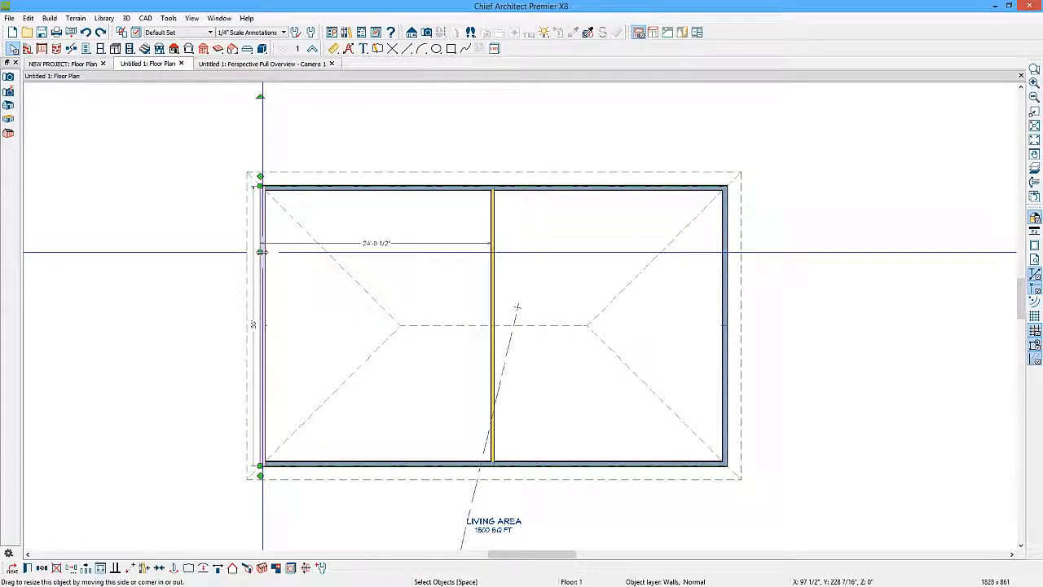
click(381, 172)
click(397, 191)
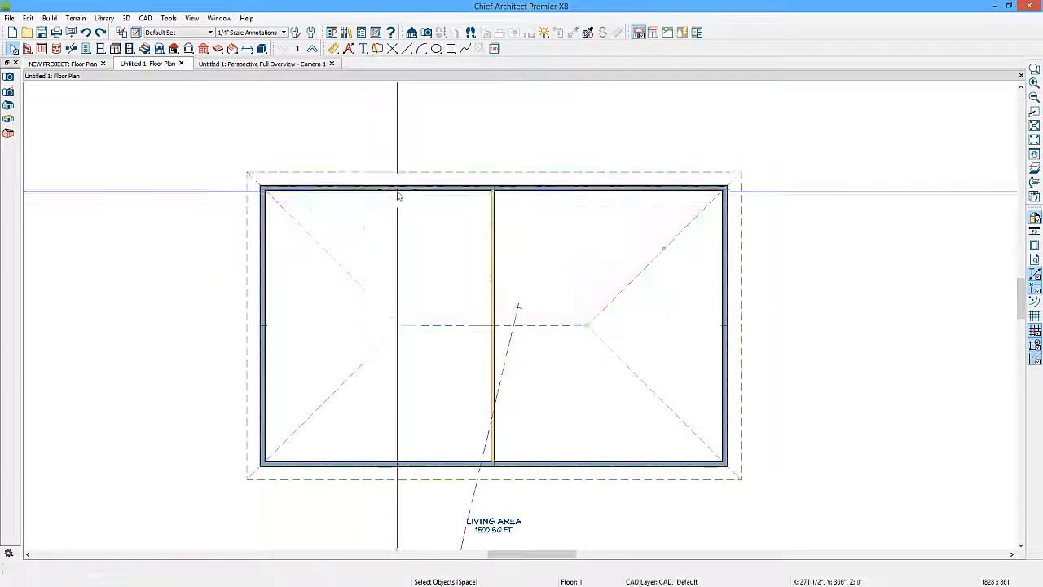
click(397, 191)
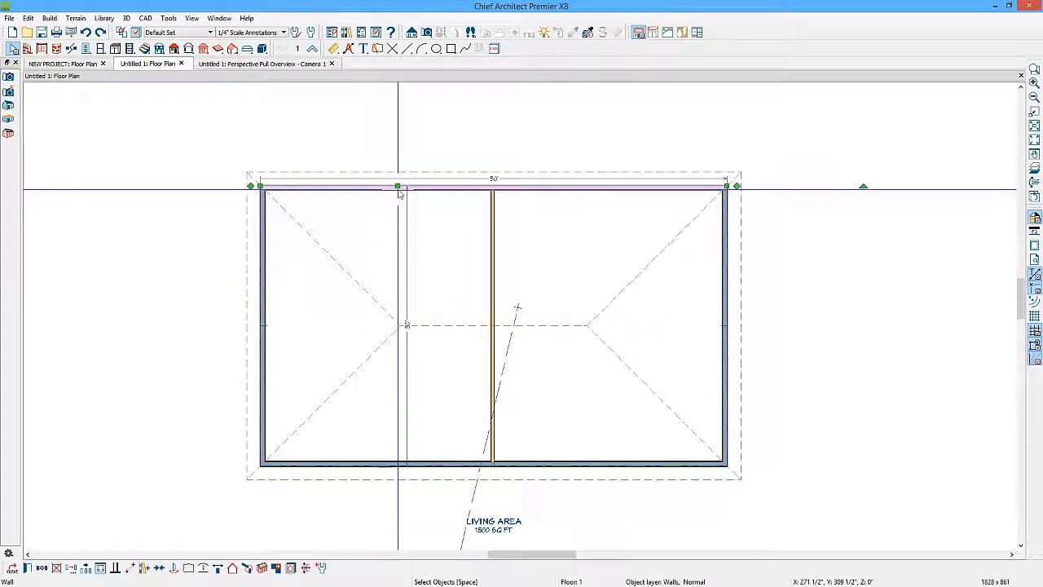
click(262, 310)
double_click(255, 325)
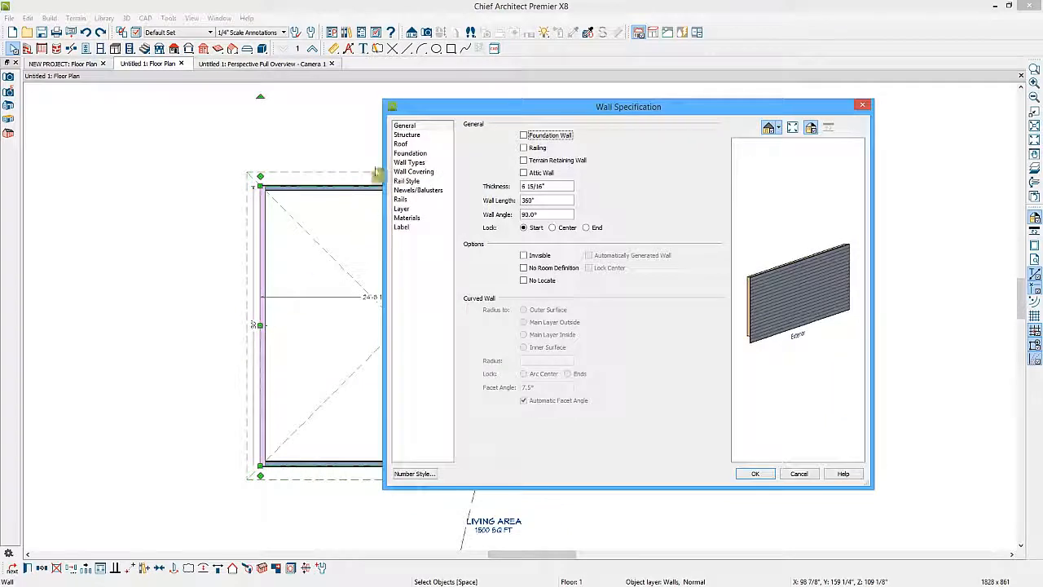
click(401, 145)
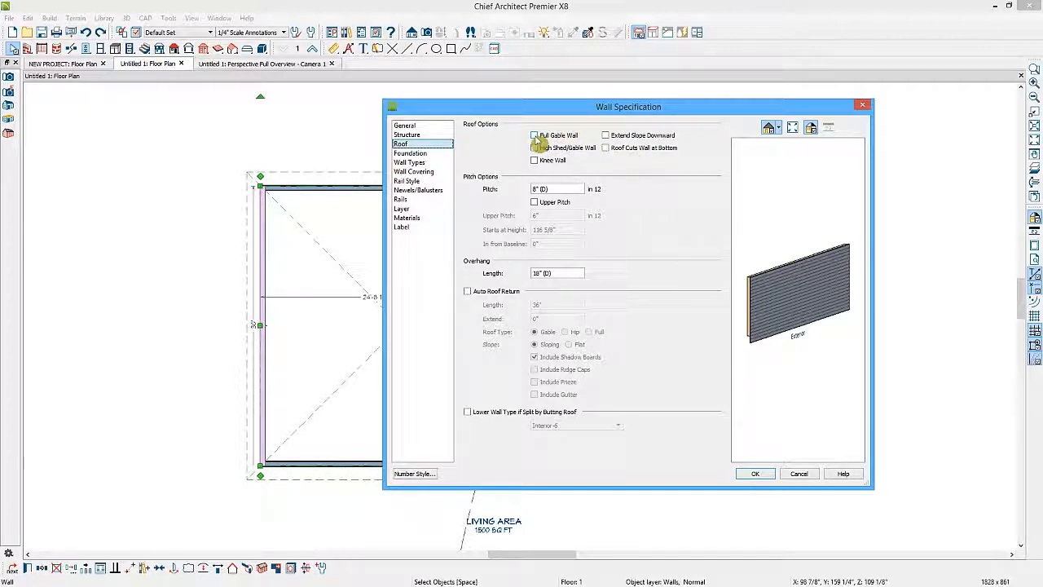
click(535, 137)
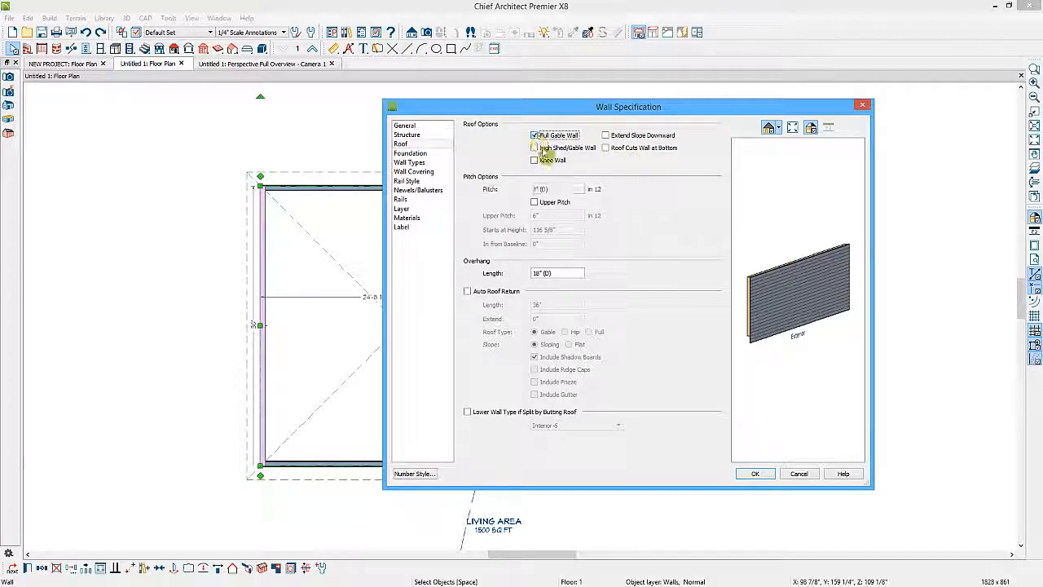
click(758, 474)
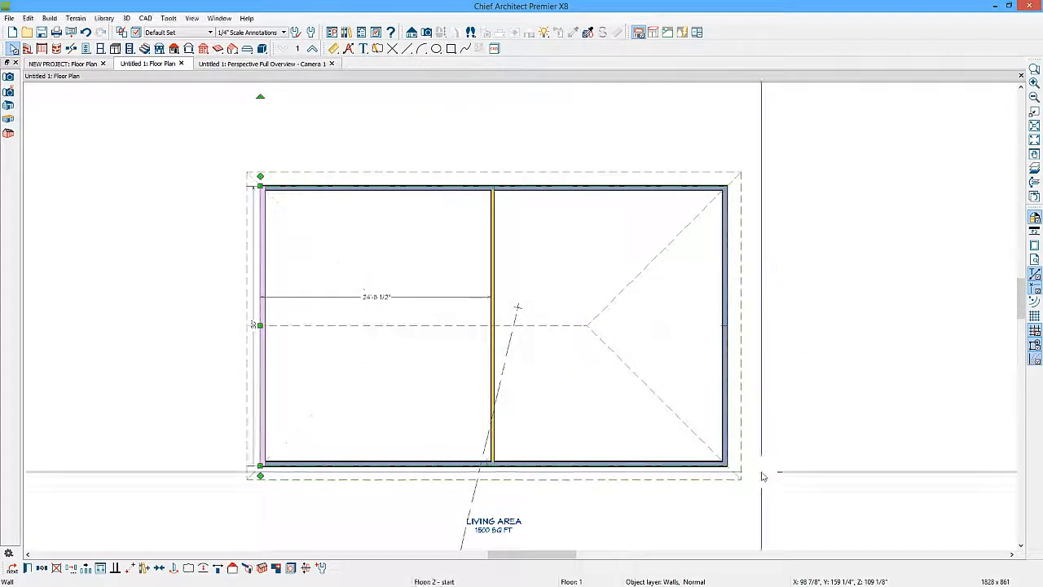
Step: Examine the new gable in the perspective overview and change the opposite end wall to a full gable wall
click(275, 65)
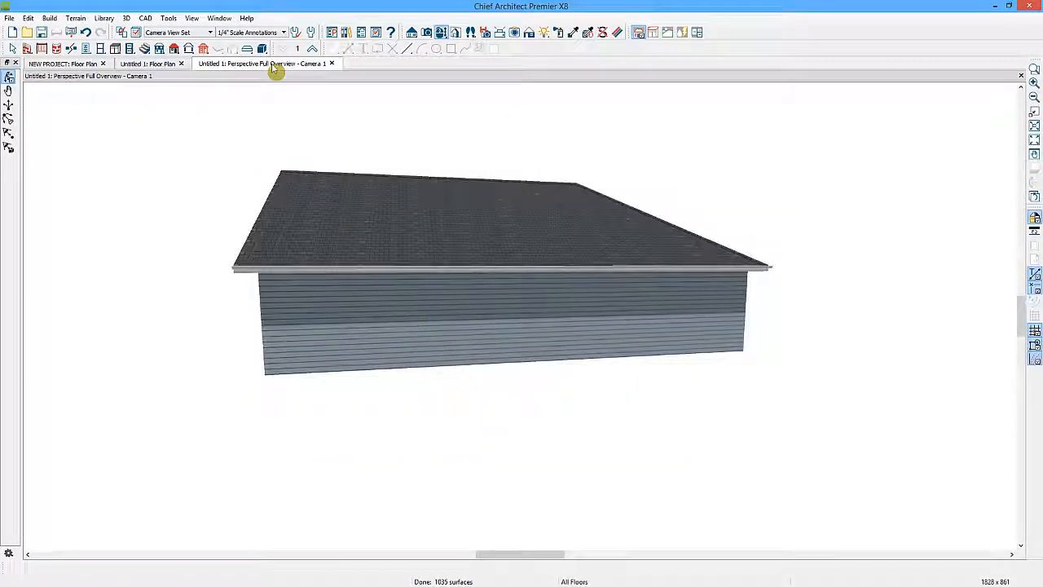
drag(275, 200, 319, 201)
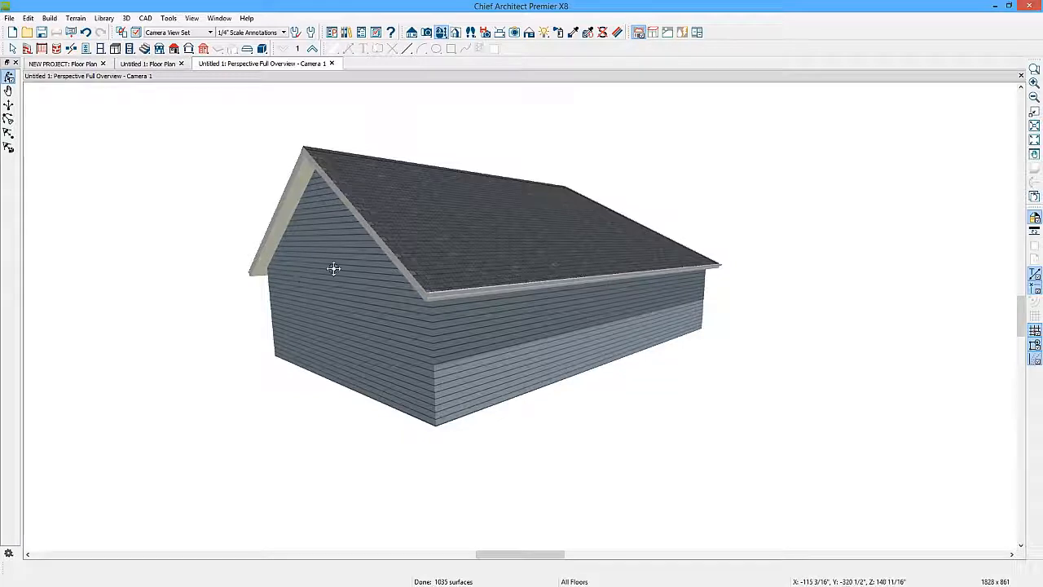
drag(724, 262, 523, 259)
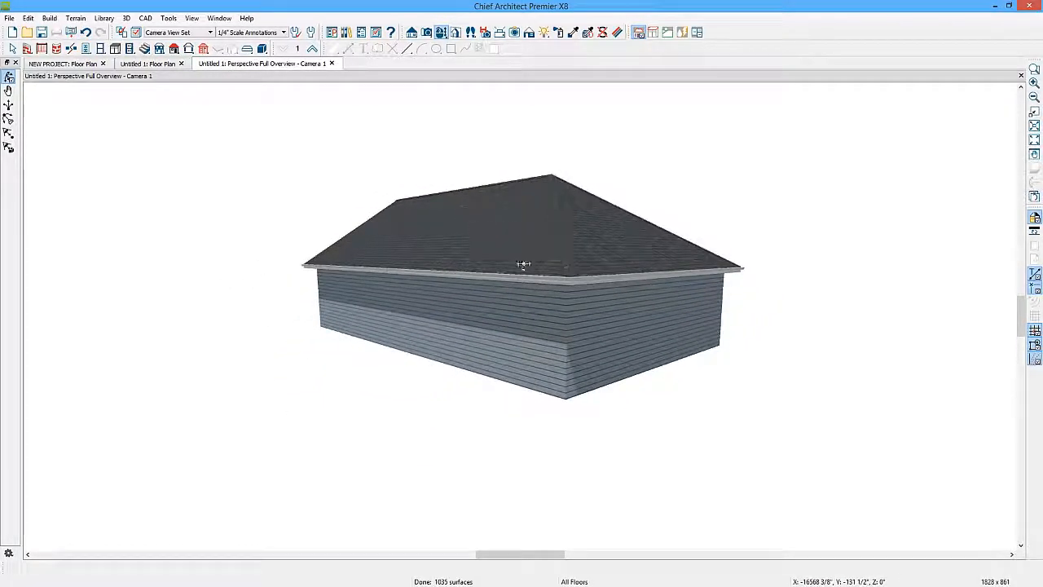
key(space)
click(662, 314)
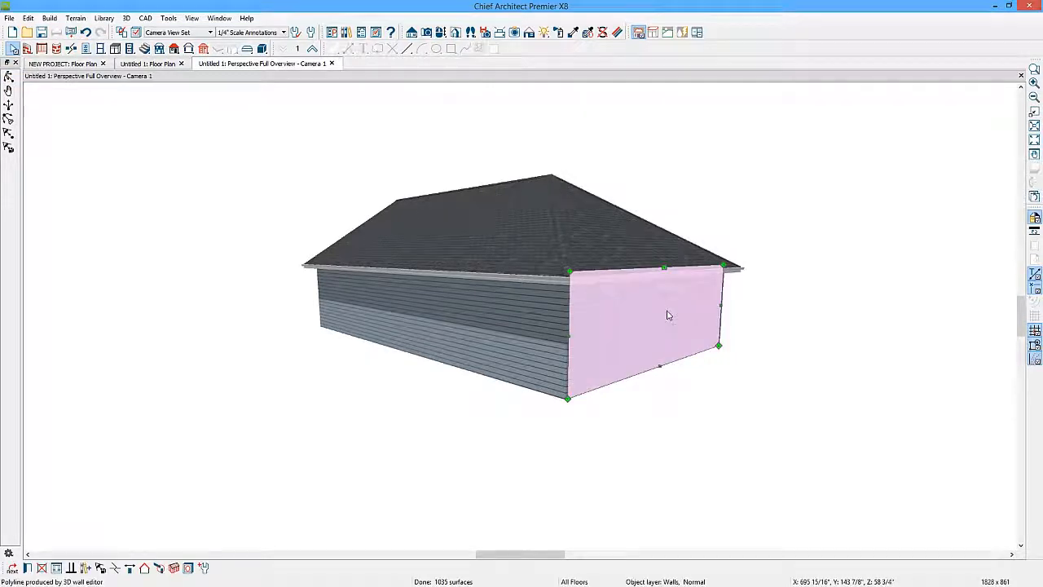
click(144, 569)
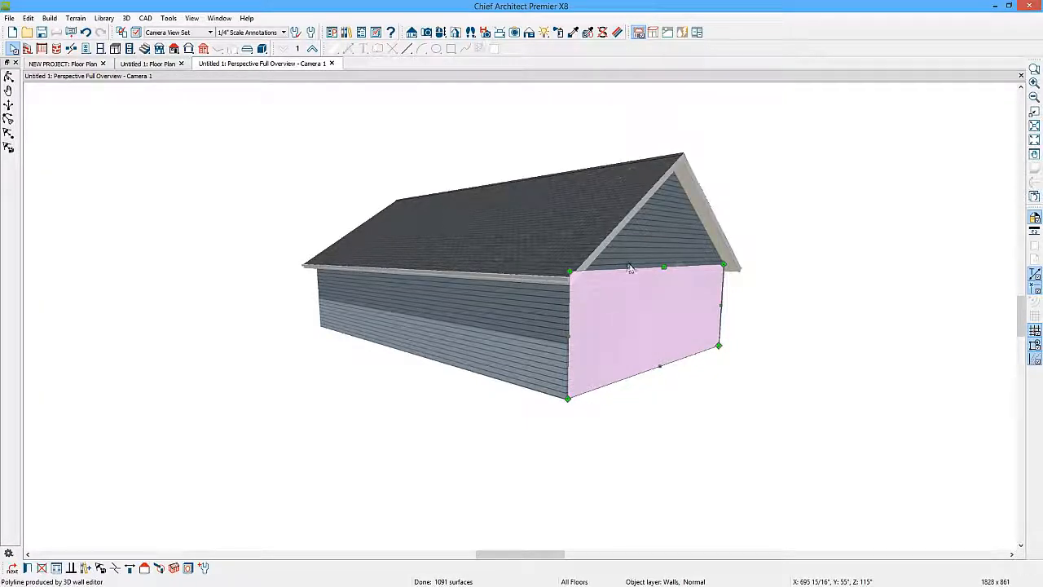
key(Escape)
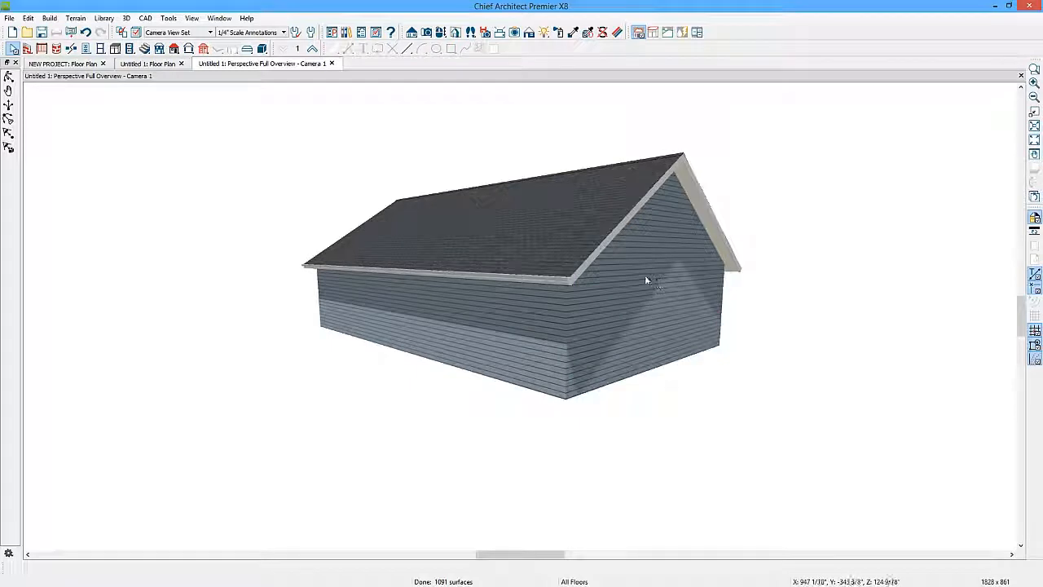
Step: On the floor plan, give both long exterior walls a 14 in 12 pitch with a 4 in 12 upper pitch starting 84" in from the baseline
click(162, 64)
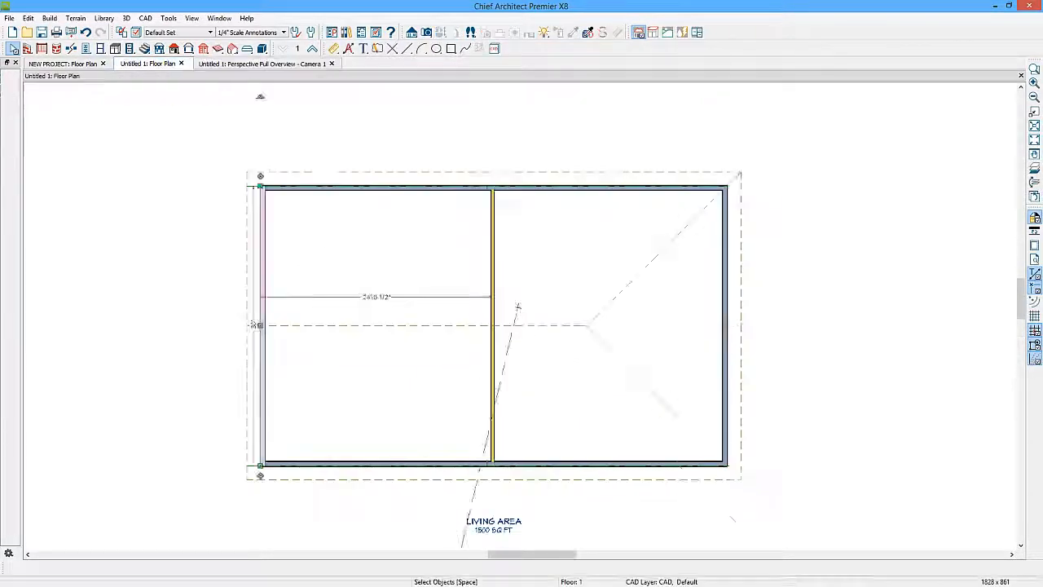
click(392, 192)
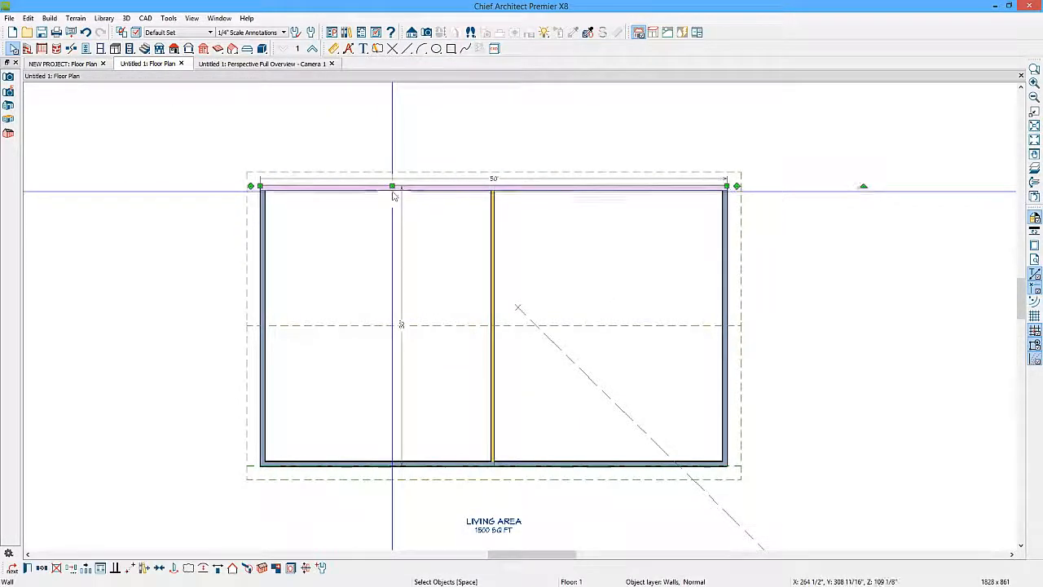
shift+click(415, 464)
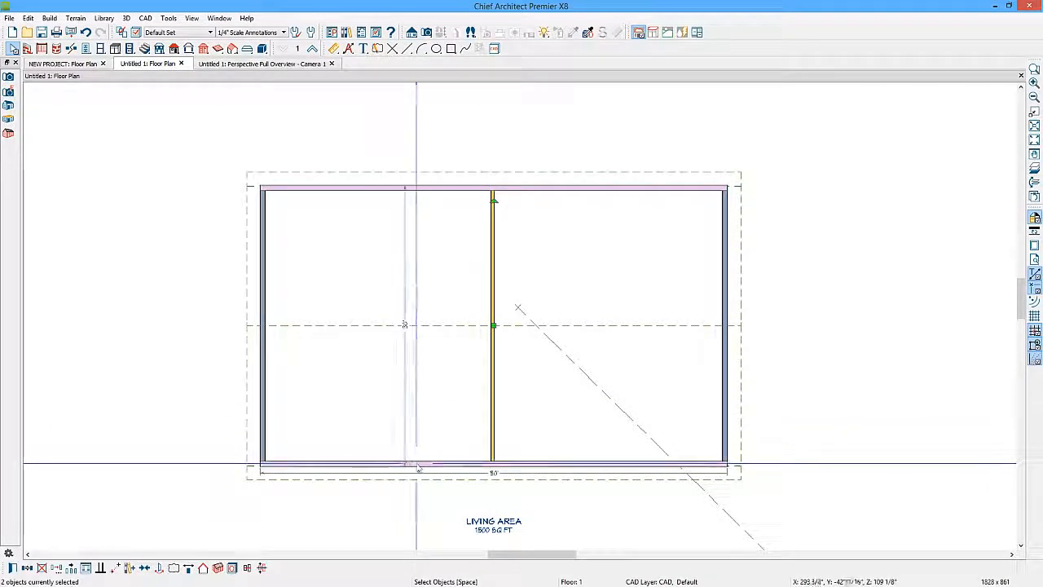
click(12, 569)
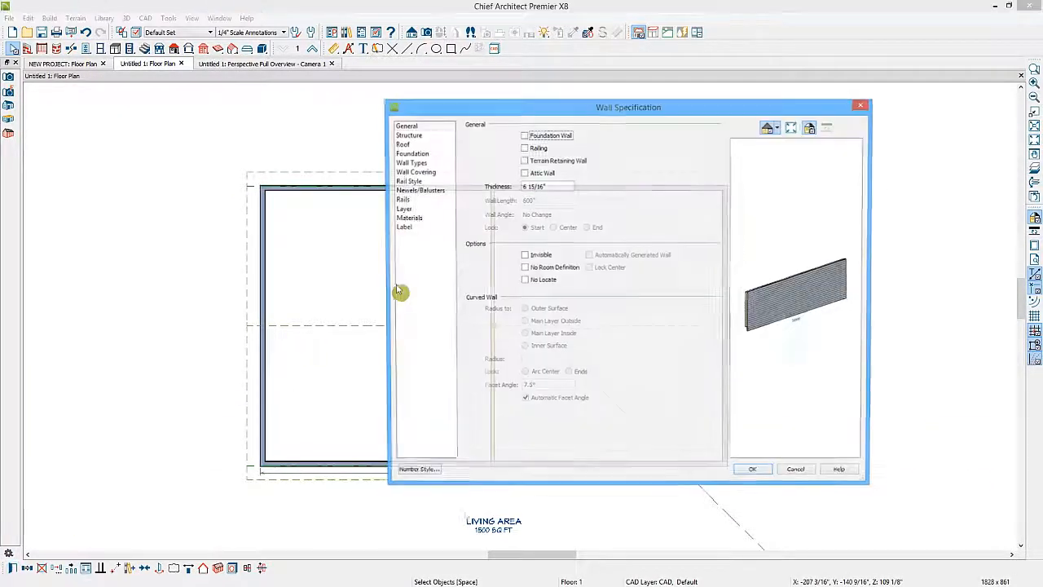
click(401, 145)
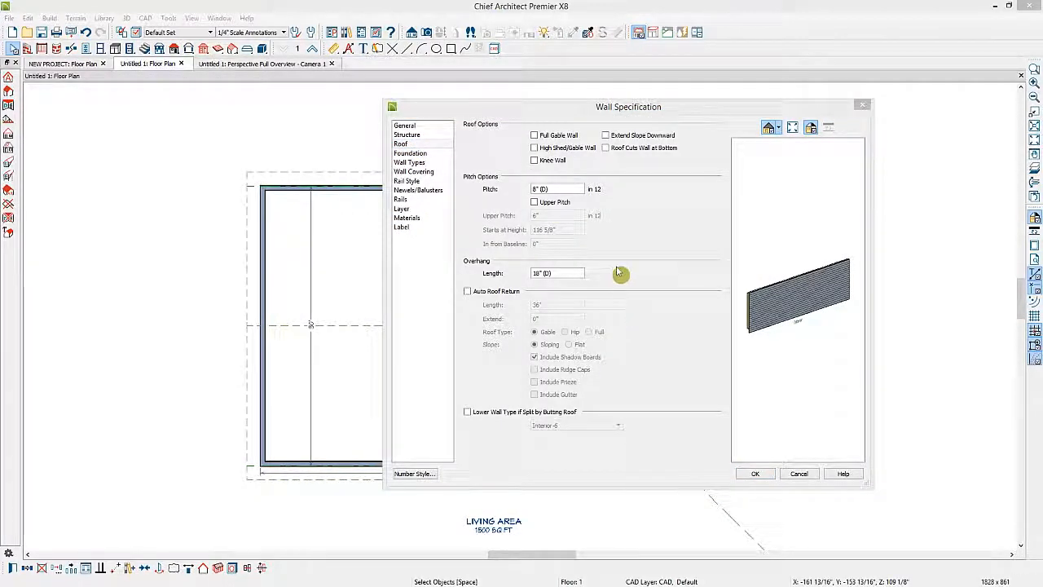
click(534, 203)
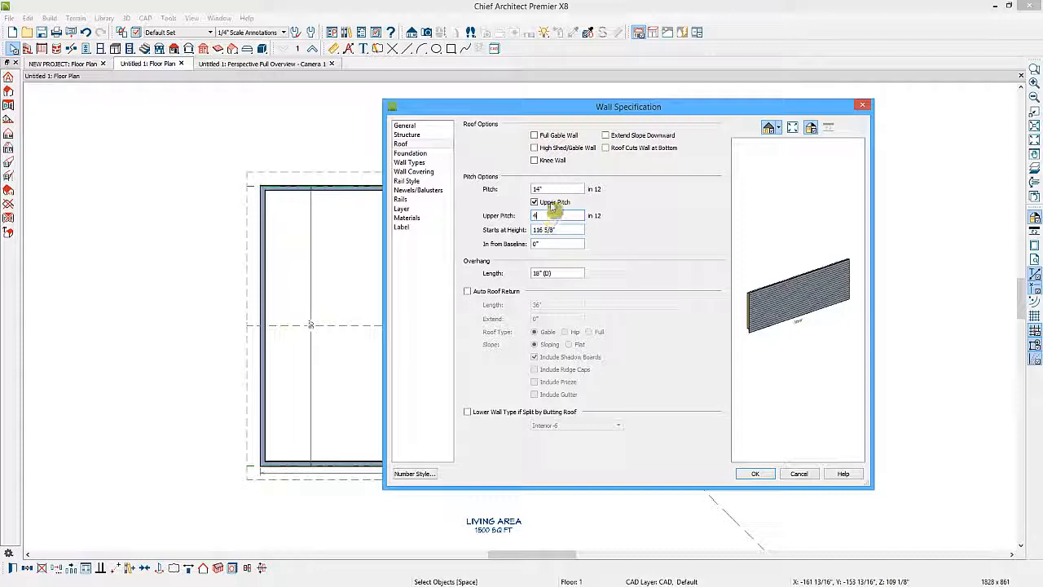
click(341, 473)
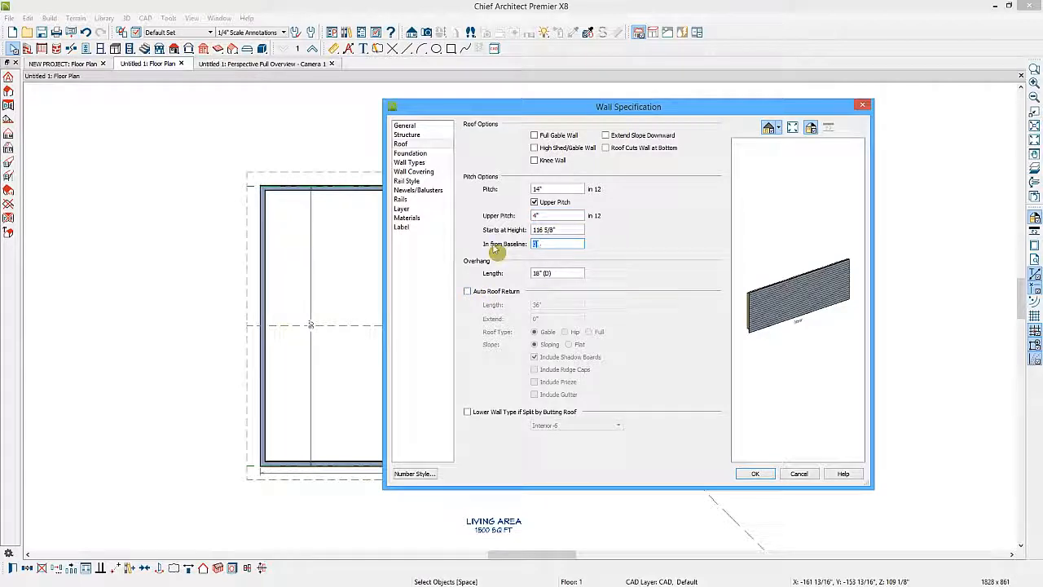
click(759, 475)
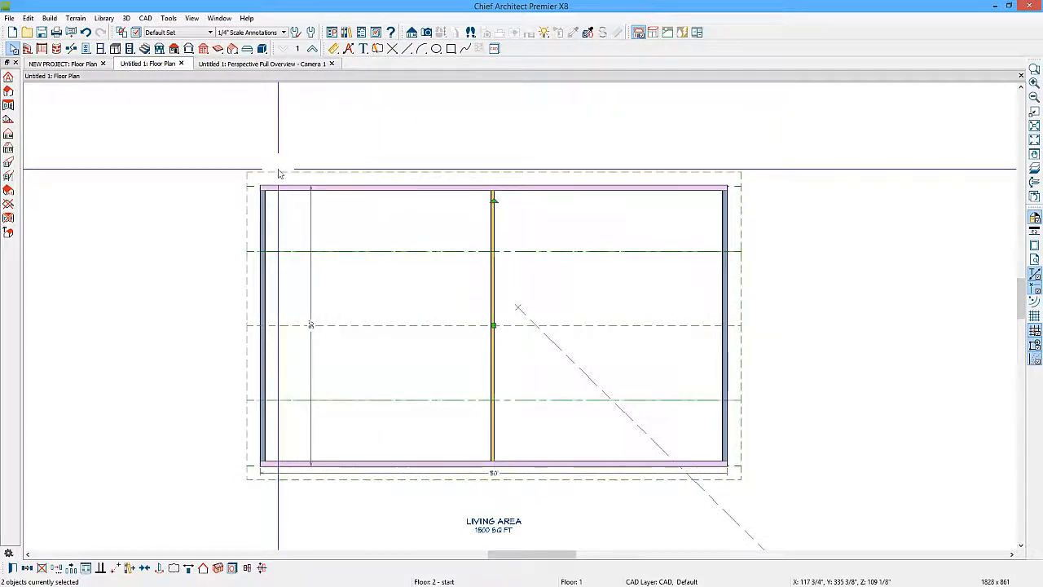
Step: Examine the lower and upper roof planes on one side of the plan and the gambrel roof in the perspective overview
click(275, 173)
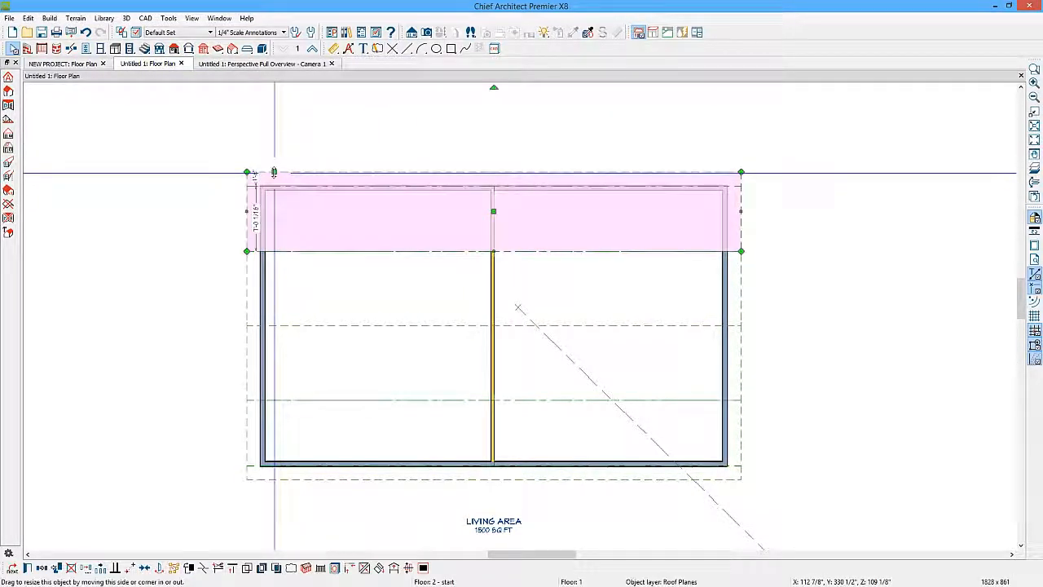
drag(274, 172, 245, 269)
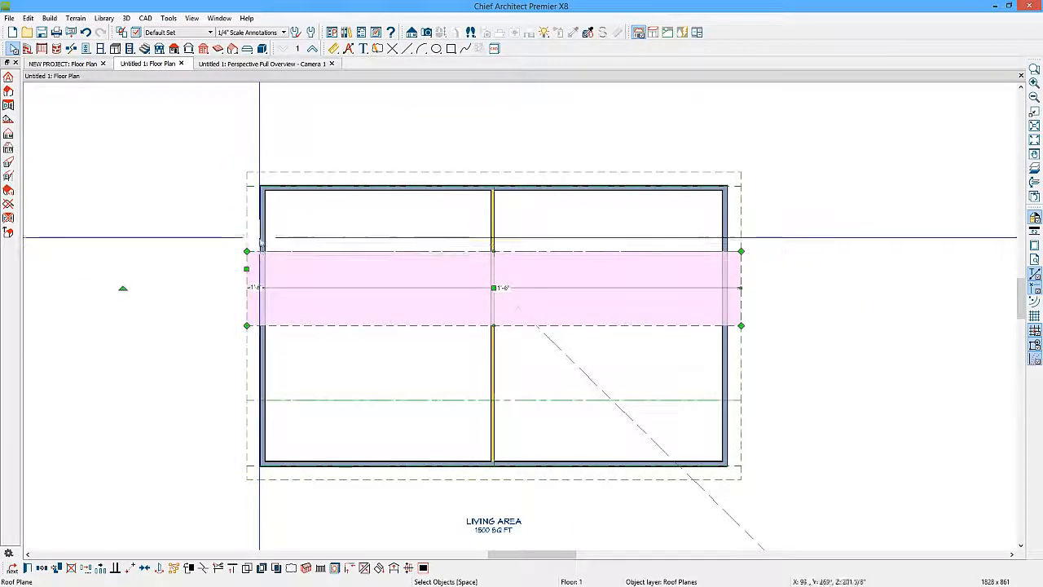
click(264, 68)
click(441, 32)
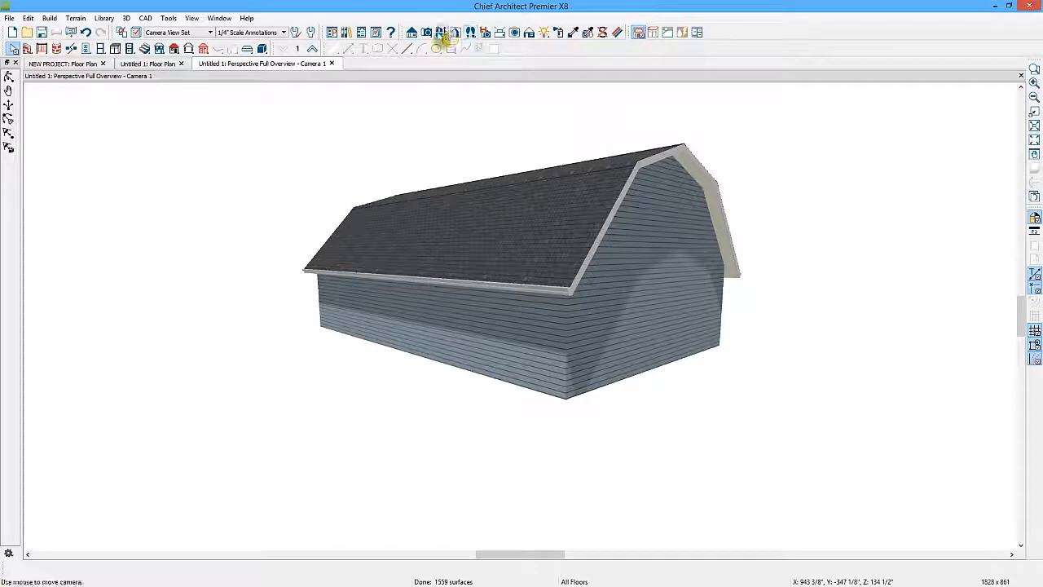
drag(654, 170, 642, 176)
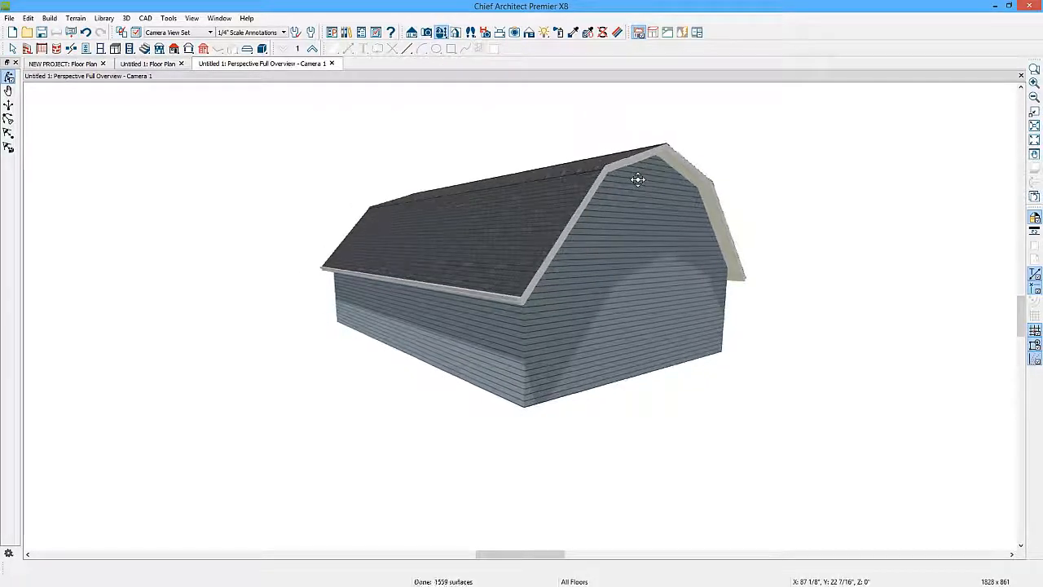
Step: Change both long walls to a 4 in 12 pitch with a 12 in 12 upper pitch, and view the roof in the perspective overview
click(148, 64)
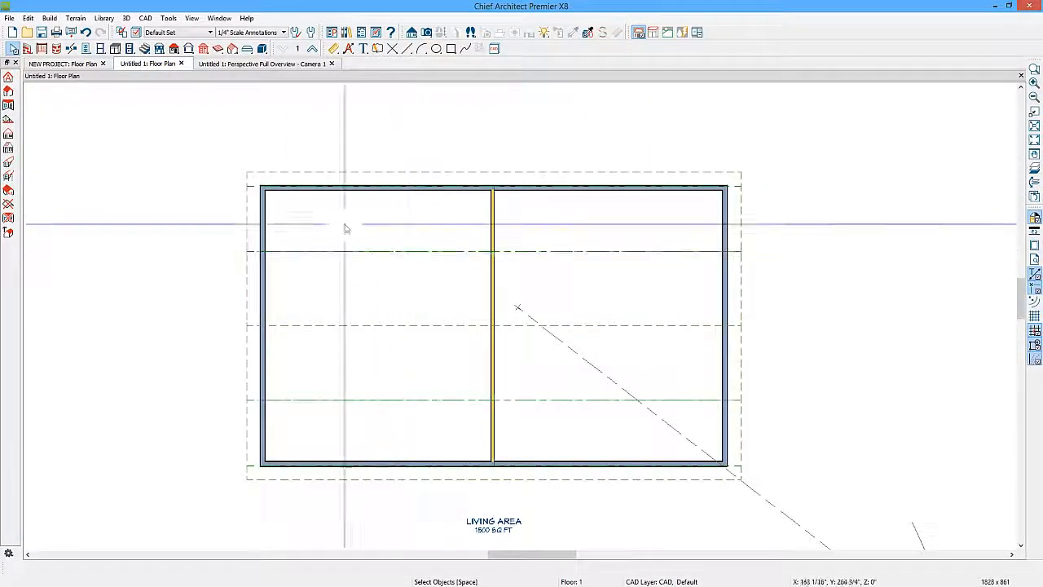
click(308, 188)
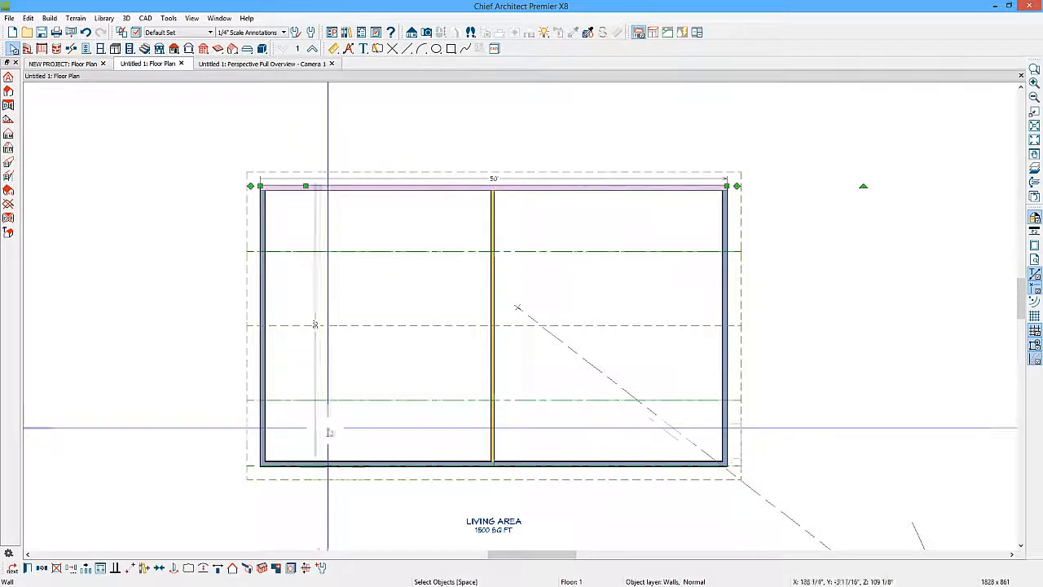
shift+click(303, 463)
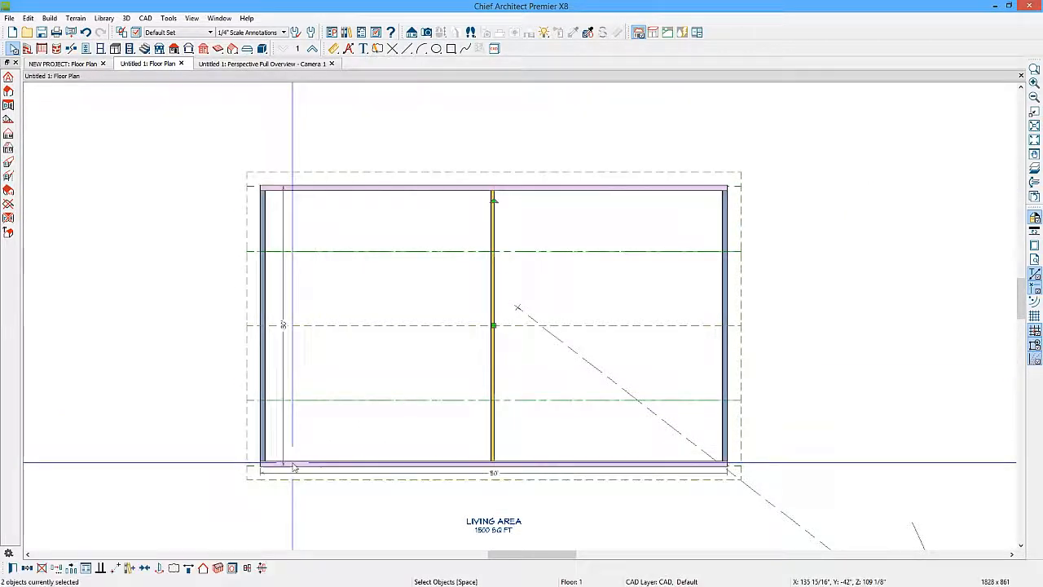
click(9, 567)
click(403, 143)
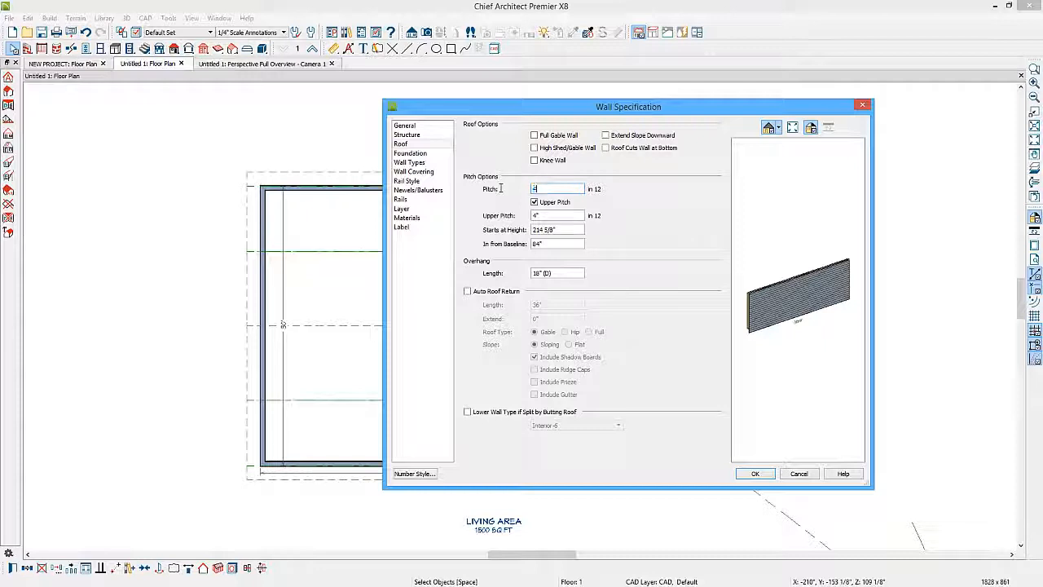
key(Tab)
click(756, 474)
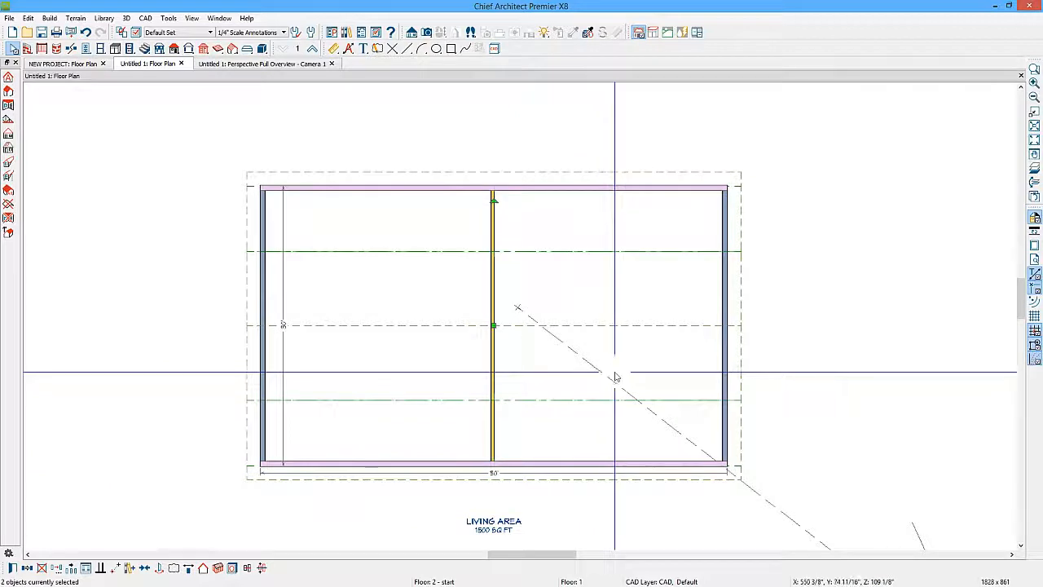
click(257, 65)
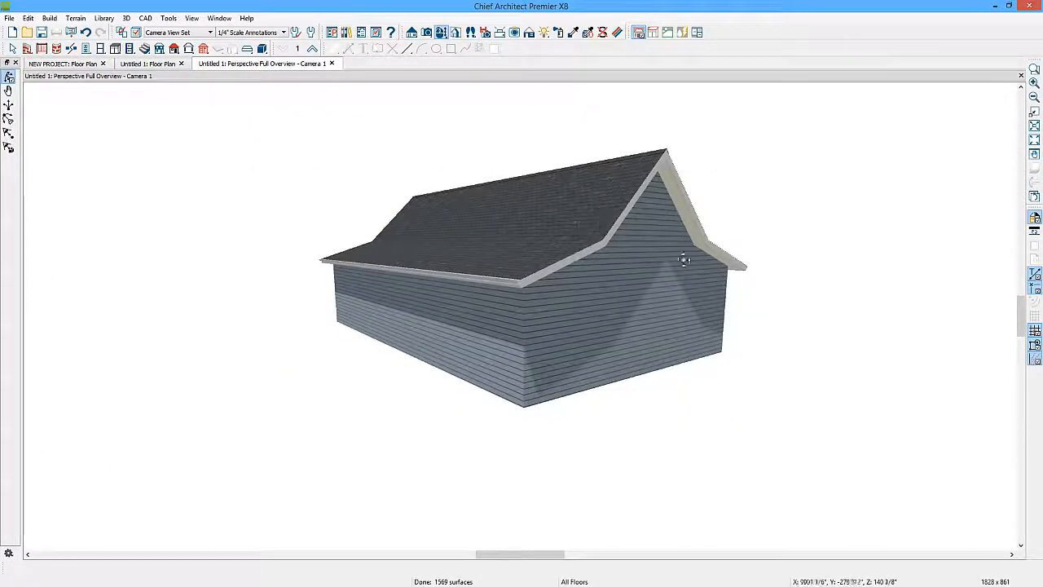
Step: Turn off the upper pitch of both long walls and restore their original main pitch in the wall roof settings
click(151, 63)
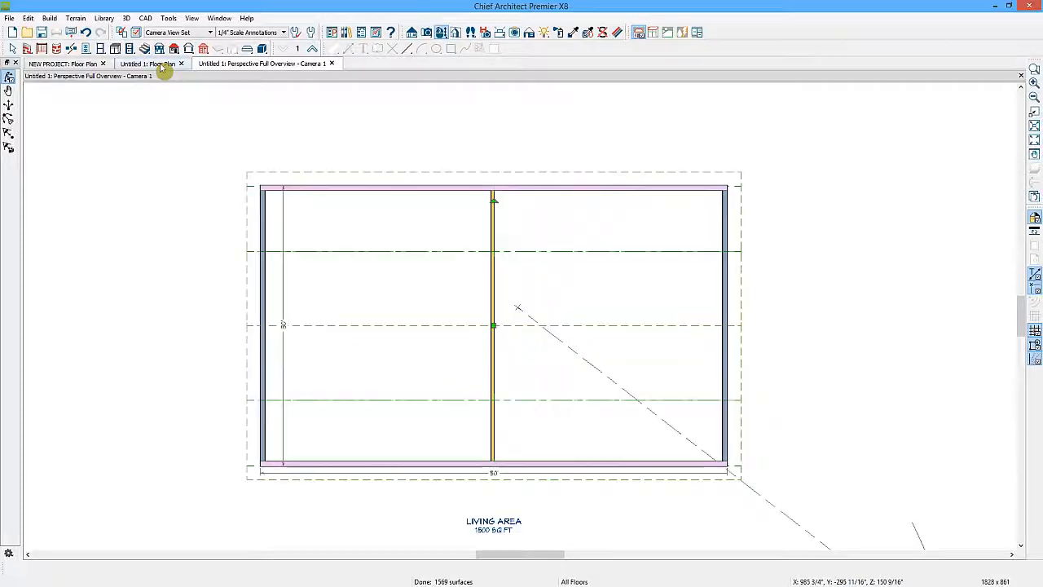
click(399, 189)
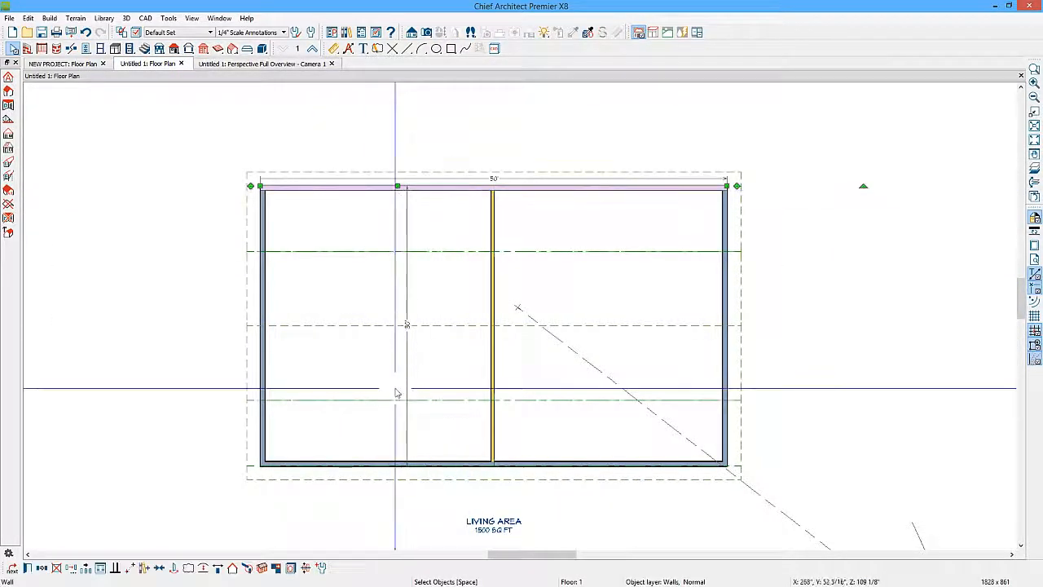
shift+click(376, 463)
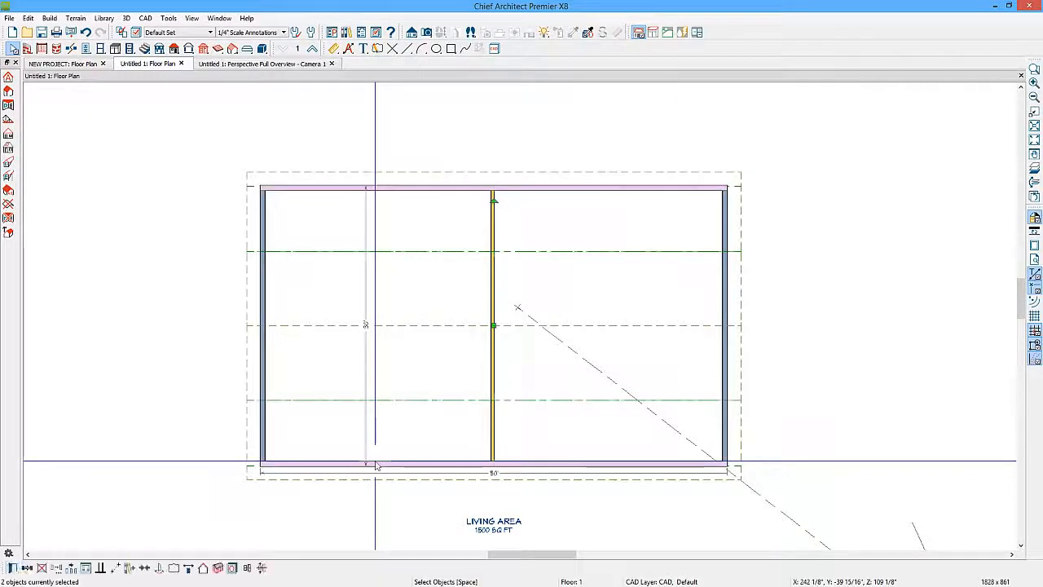
click(12, 568)
click(401, 144)
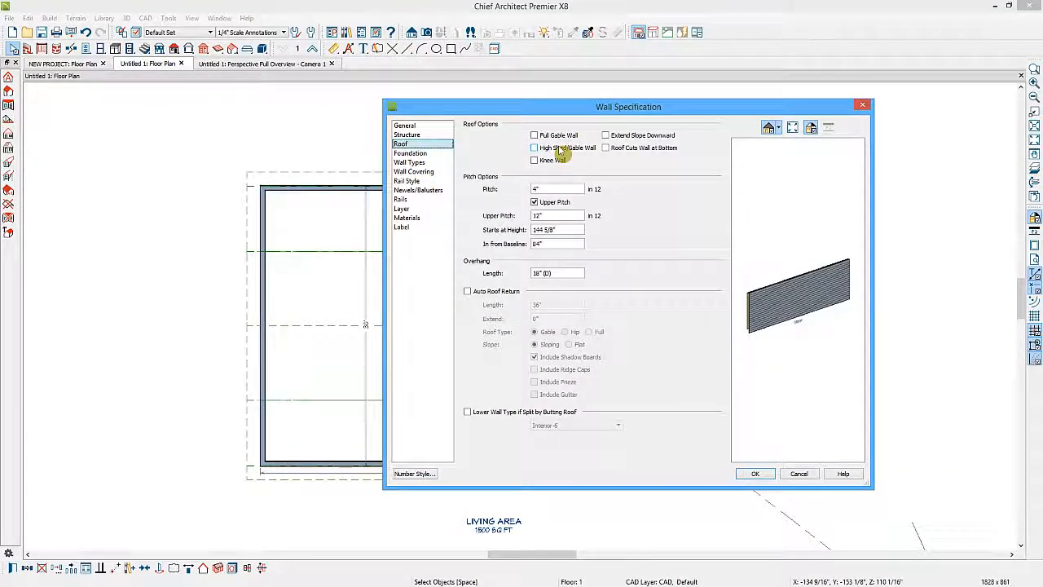
click(534, 203)
click(534, 202)
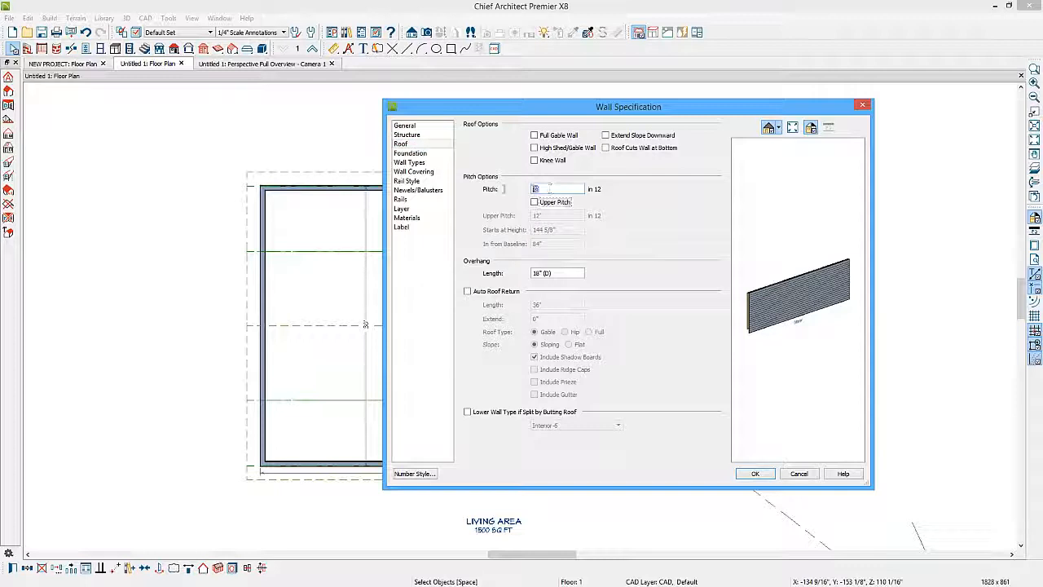
double_click(559, 190)
text(6)
key(Tab)
click(756, 474)
Step: Add a 6 in 12 upper pitch starting 9' in from the baseline to the left-hand full gable wall, and view the half-hip in perspective
double_click(261, 295)
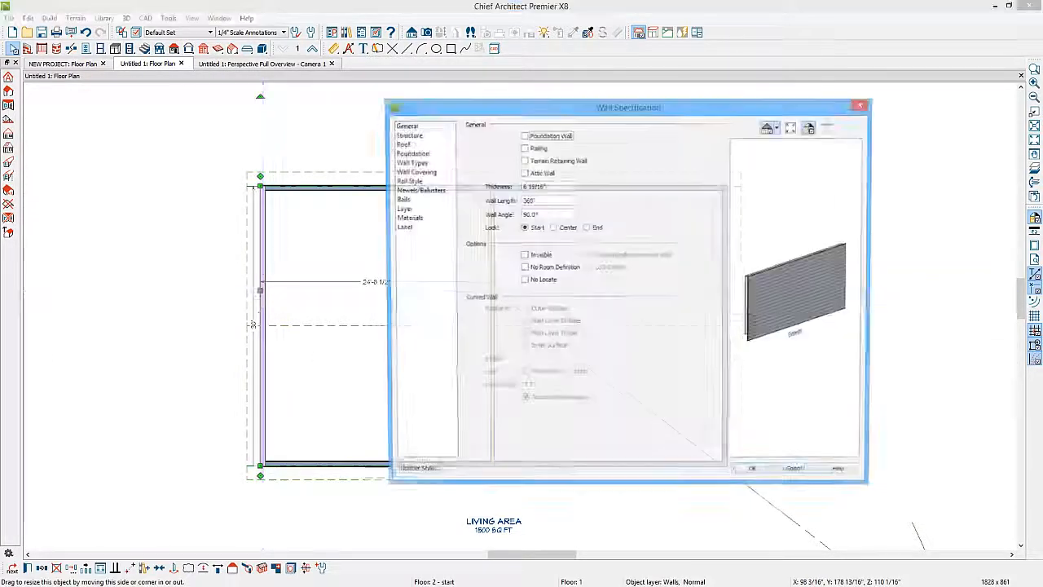
click(405, 144)
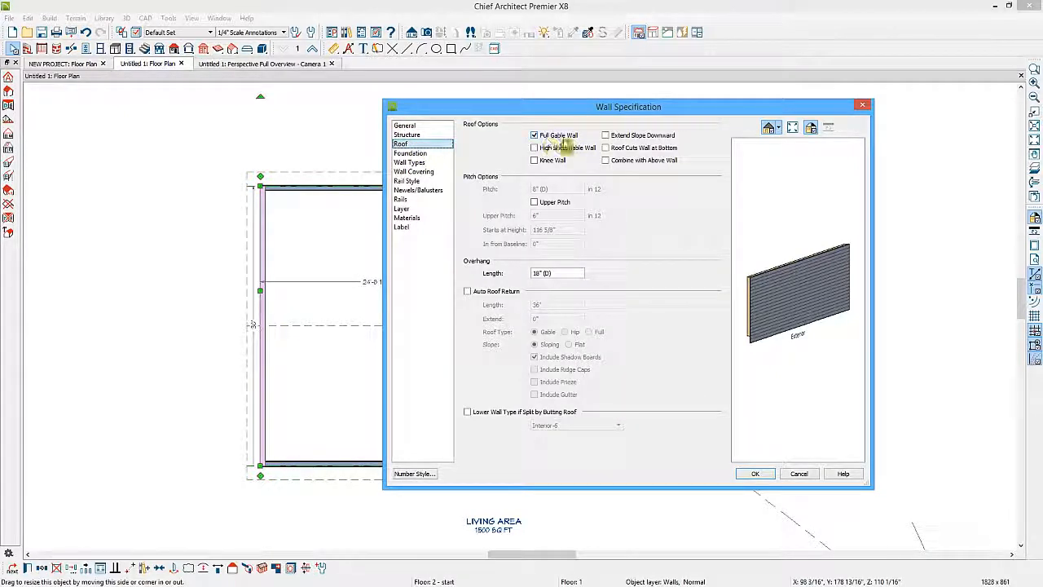
click(534, 203)
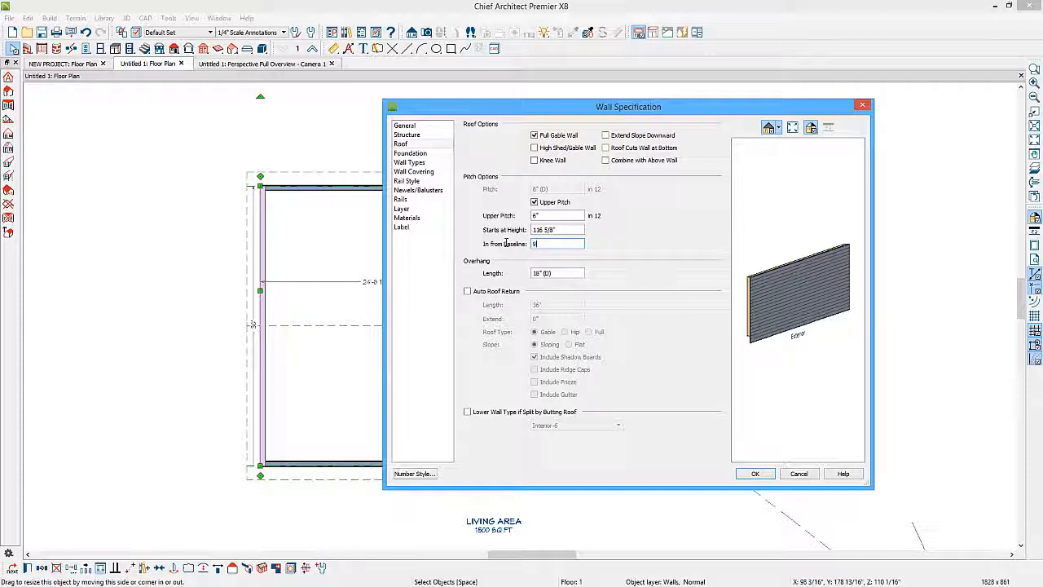
text(9)
click(754, 474)
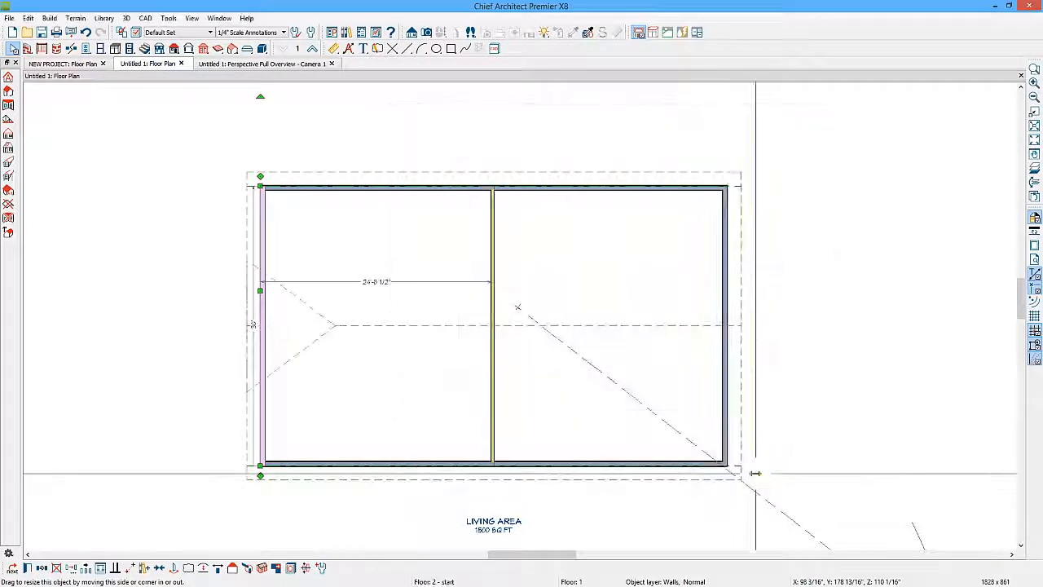
click(267, 65)
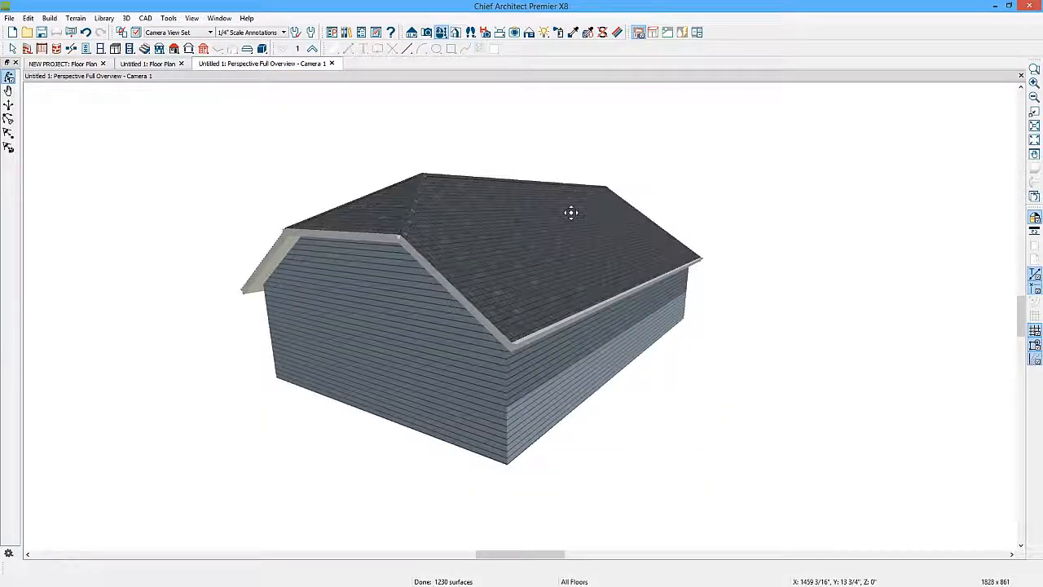
Step: On the floor plan, move the upper roof plane's right-hand ridge corner 16'-6" inward, turning off Auto Rebuild Roofs
click(157, 65)
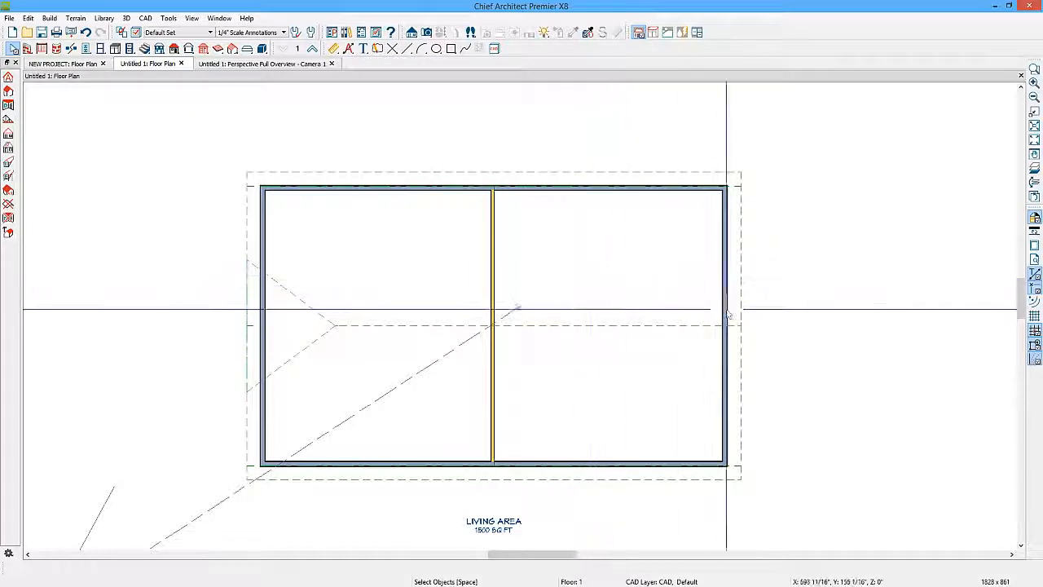
click(742, 304)
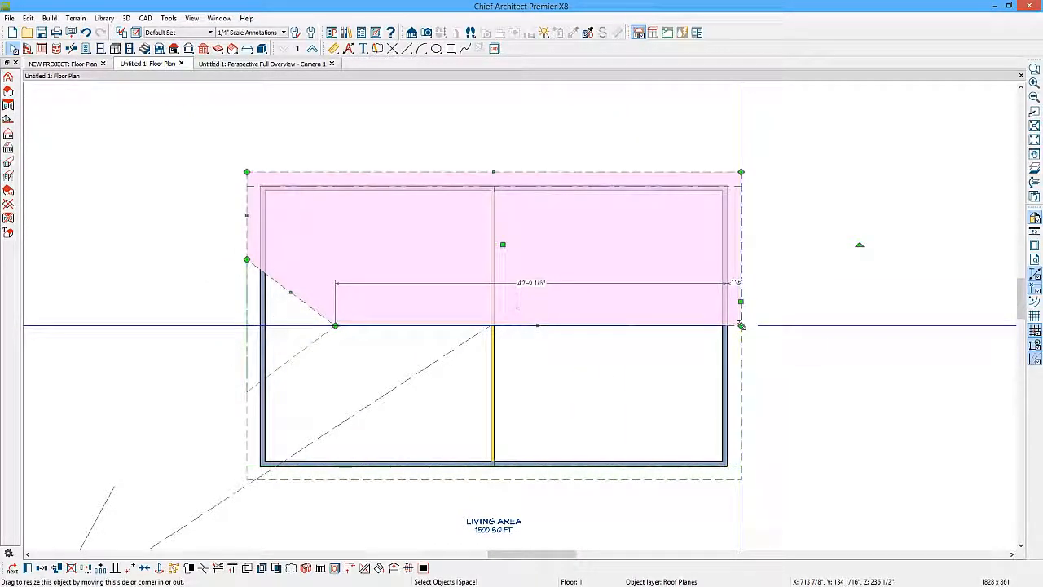
drag(740, 325, 587, 325)
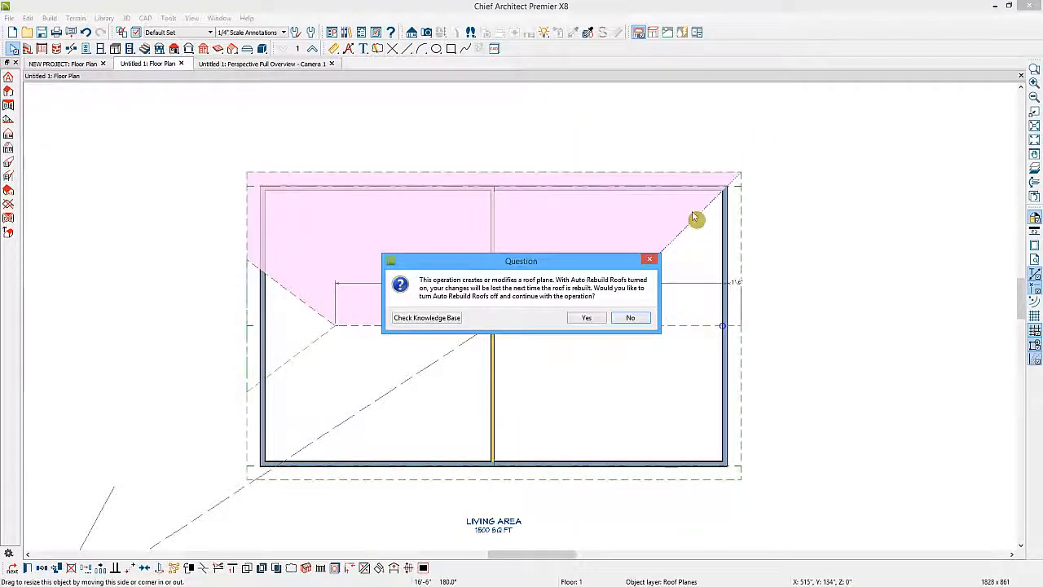
click(587, 318)
Step: Move the lower roof plane's right-hand ridge corner inward to meet the upper plane's corner, and inspect the open roof end in perspective
click(707, 322)
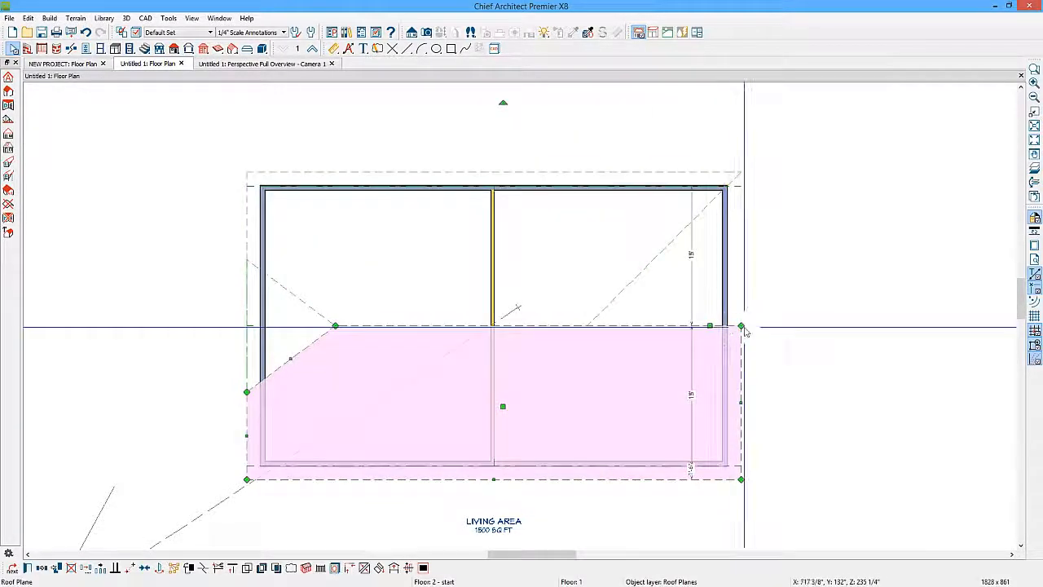
drag(742, 327, 590, 329)
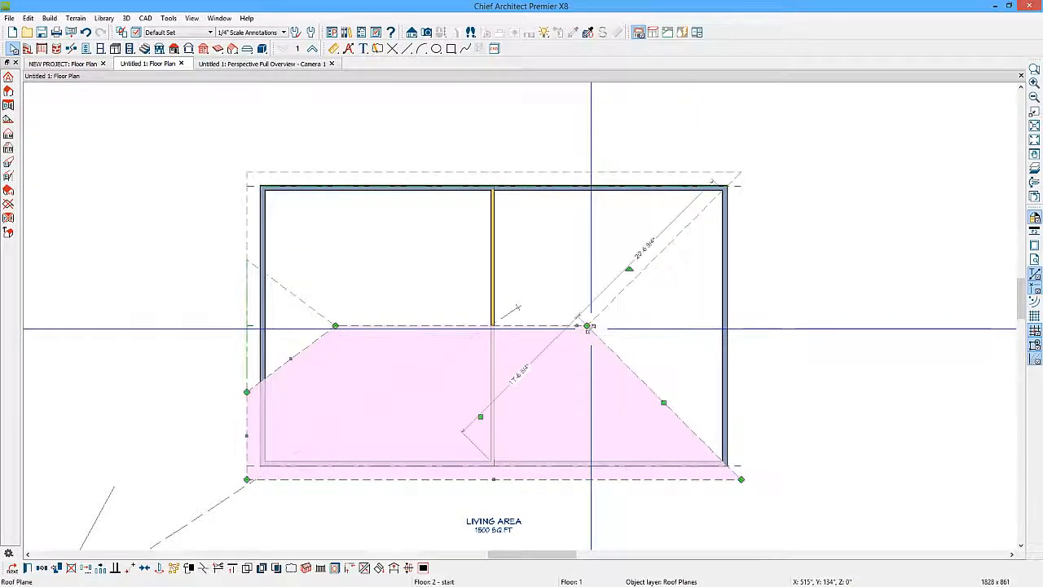
click(262, 67)
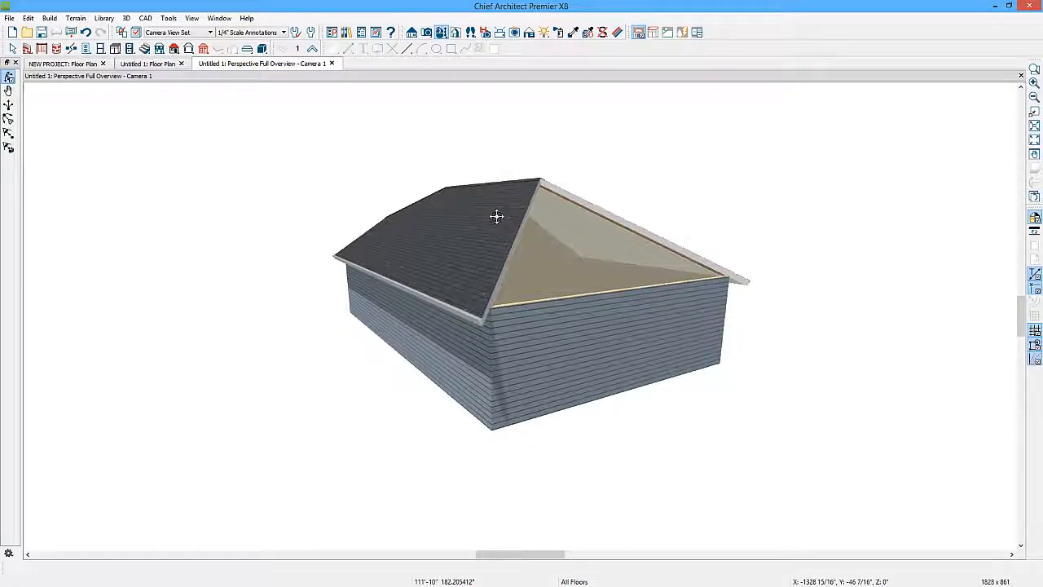
click(169, 65)
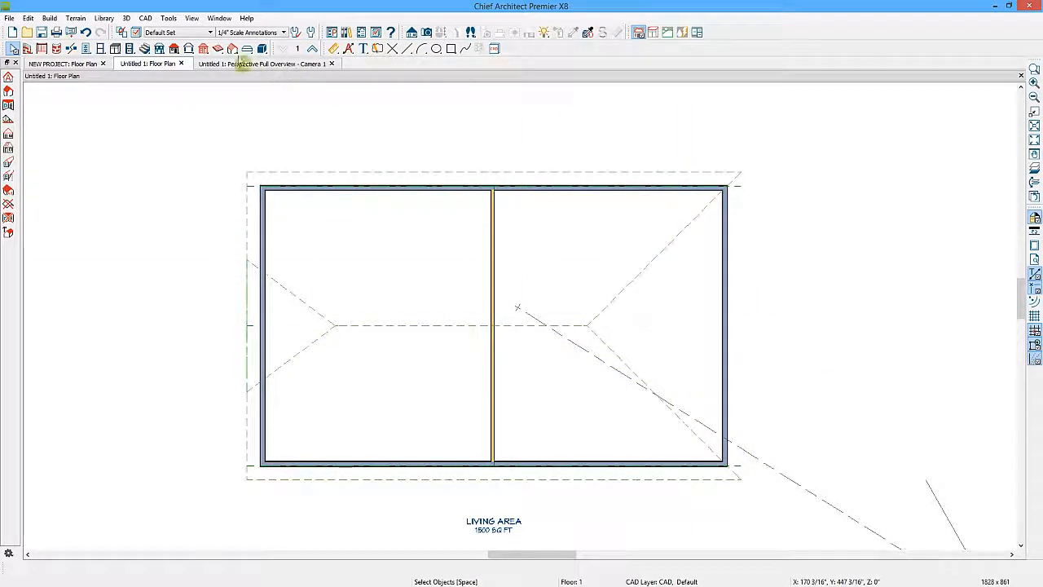
Step: Draw a manual roof plane along the right-hand wall reaching about 5'-2" inward, and review its specification in the perspective view
click(173, 51)
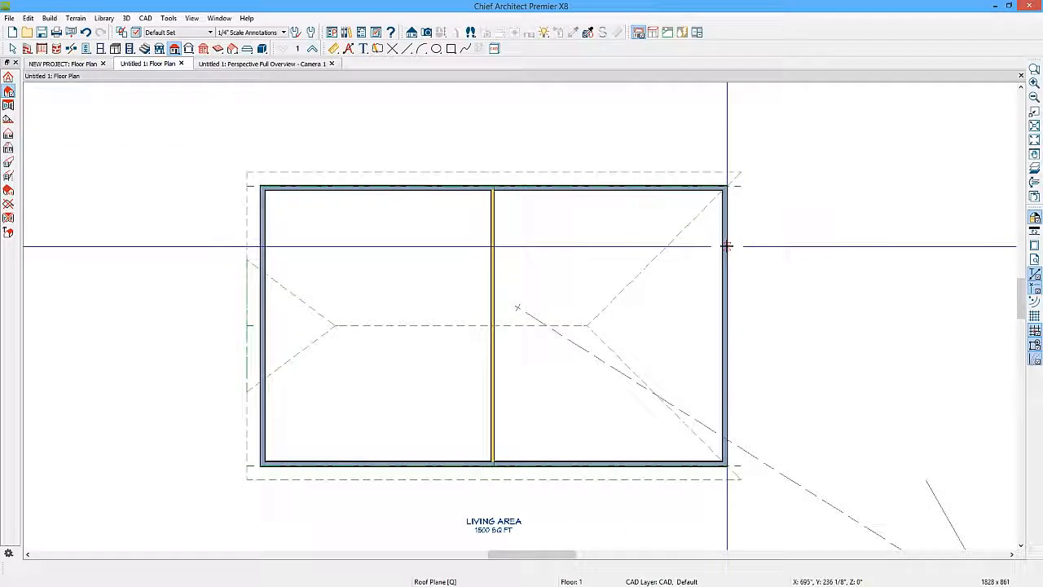
drag(726, 245, 729, 393)
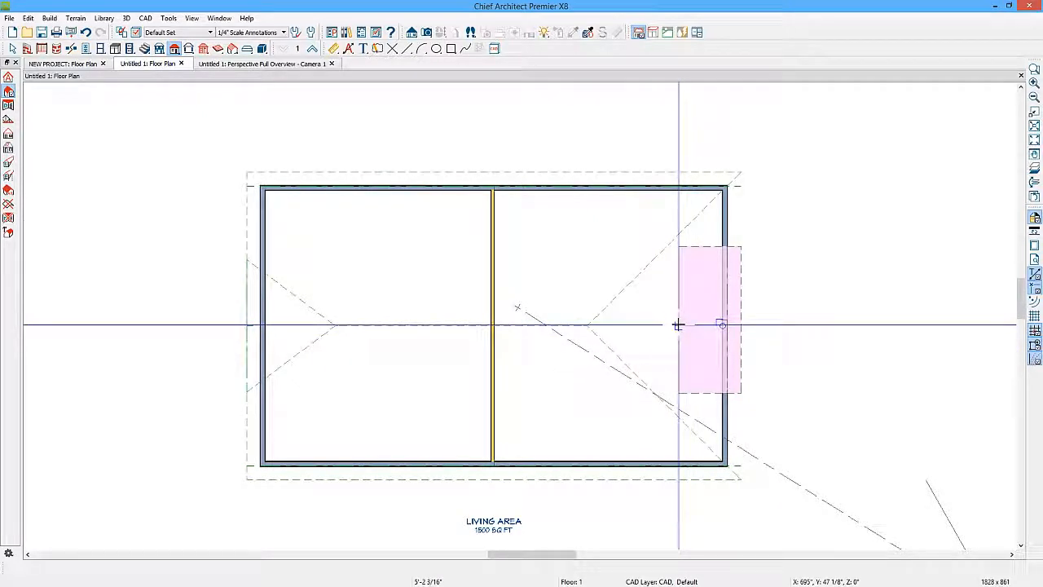
click(677, 325)
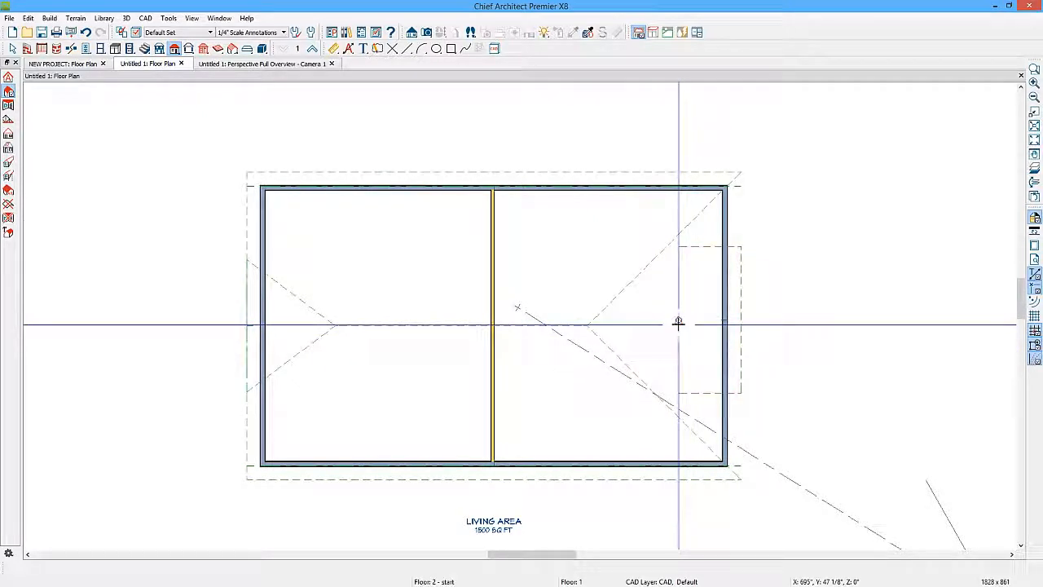
click(291, 65)
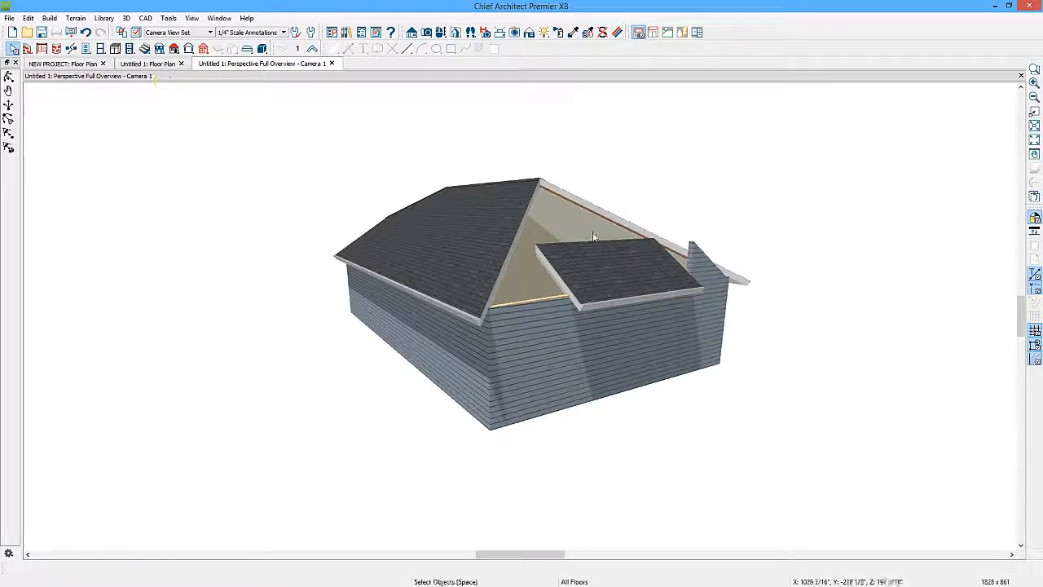
double_click(605, 260)
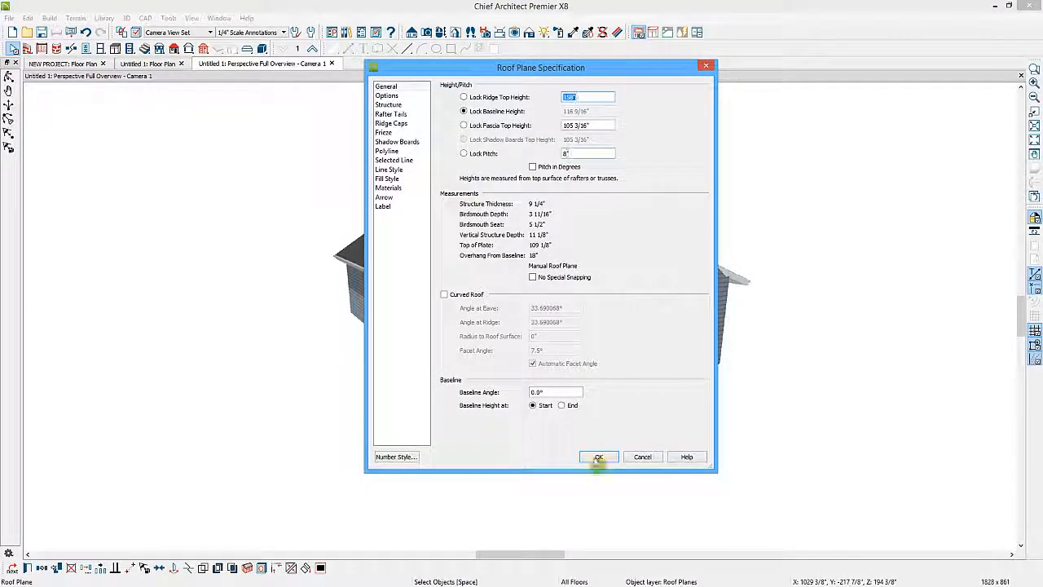
click(598, 457)
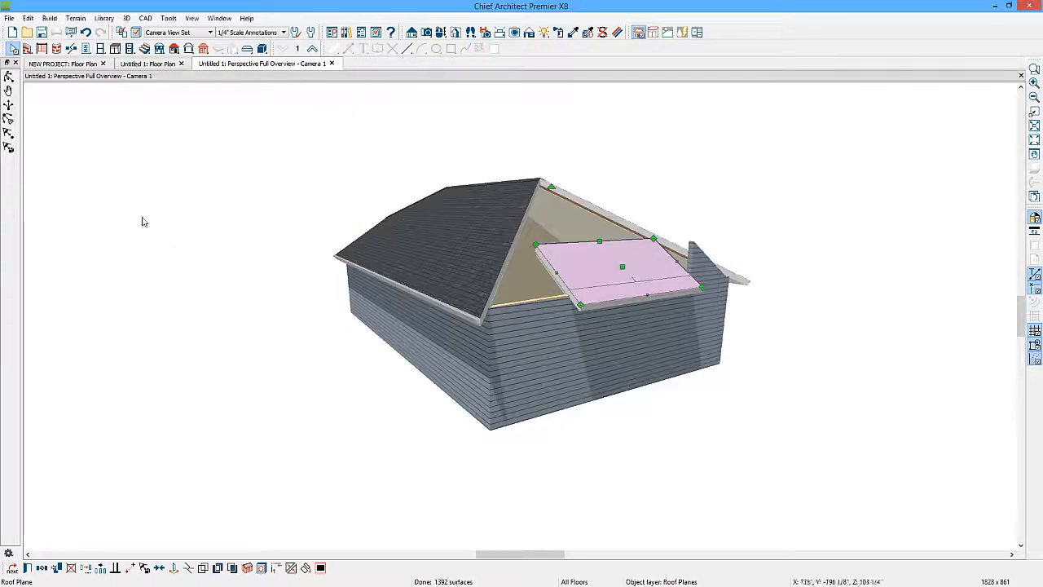
Step: On the floor plan, move both ridge corners of the new roof plane together to form a triangle
click(162, 64)
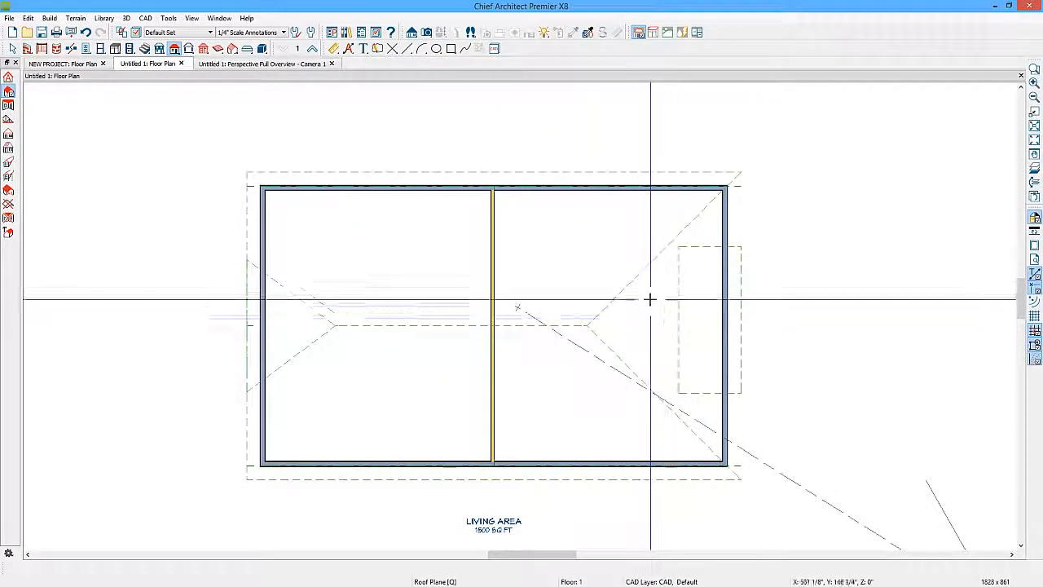
key(space)
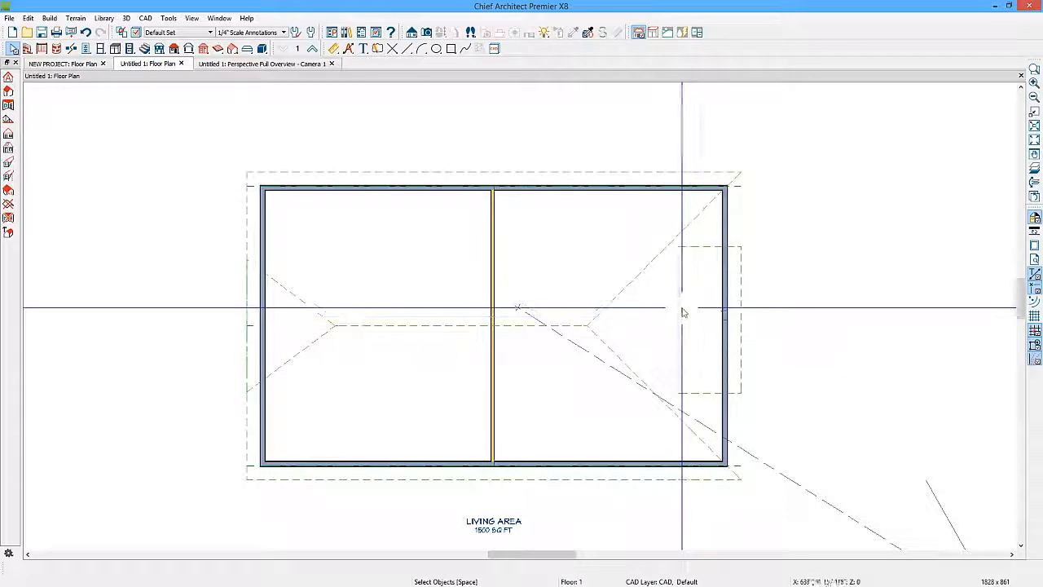
click(680, 319)
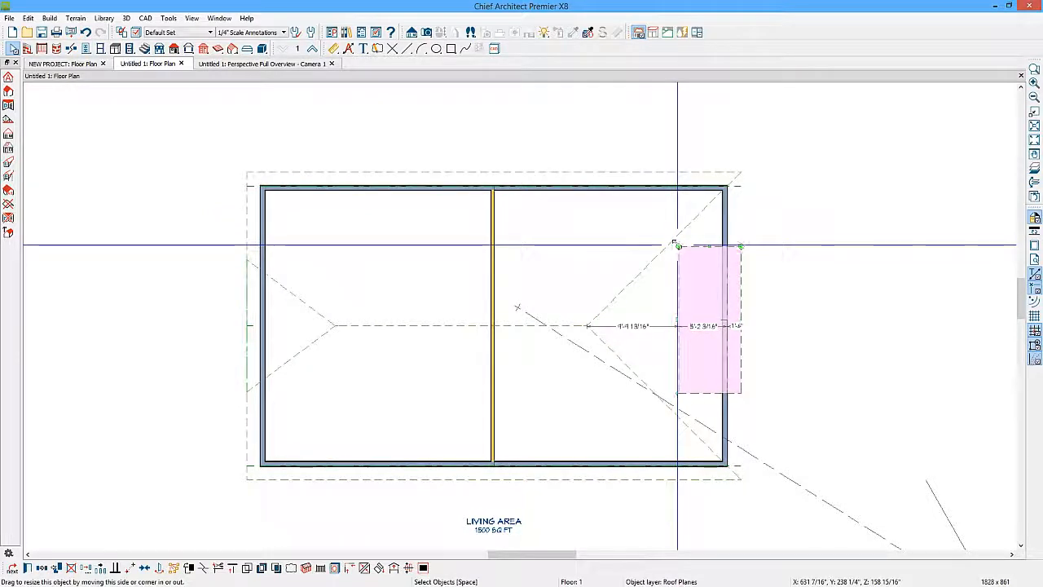
drag(675, 243, 678, 320)
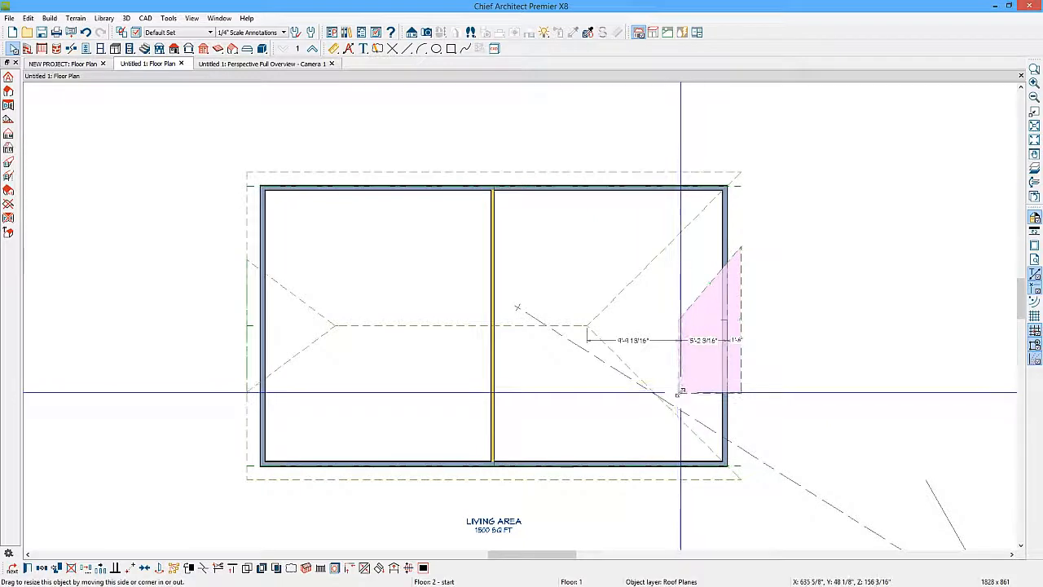
drag(681, 392, 681, 320)
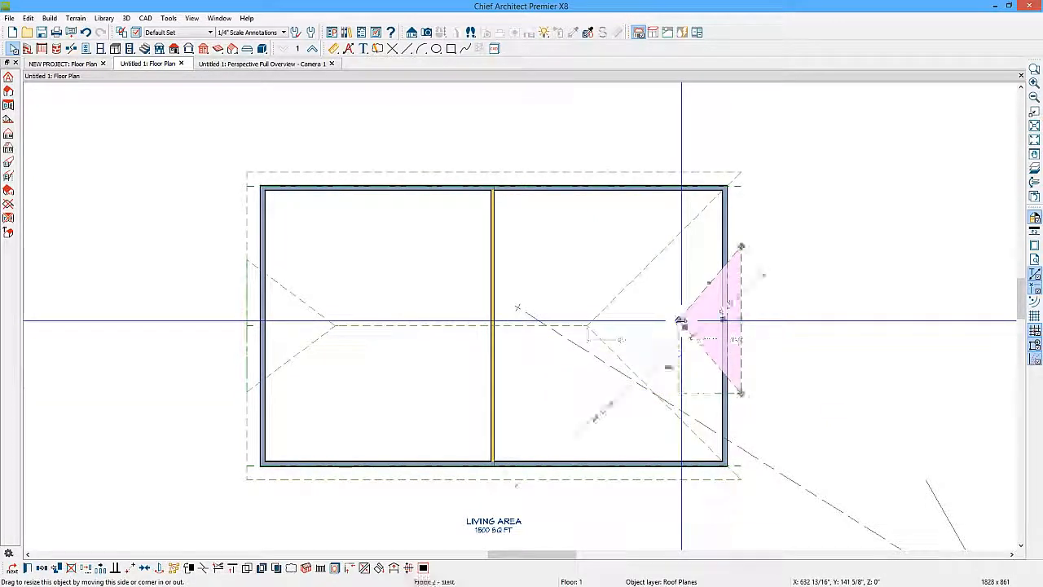
Step: Join both sloped edges of the triangular roof plane to the angled edges of the two adjacent main roof planes
click(709, 283)
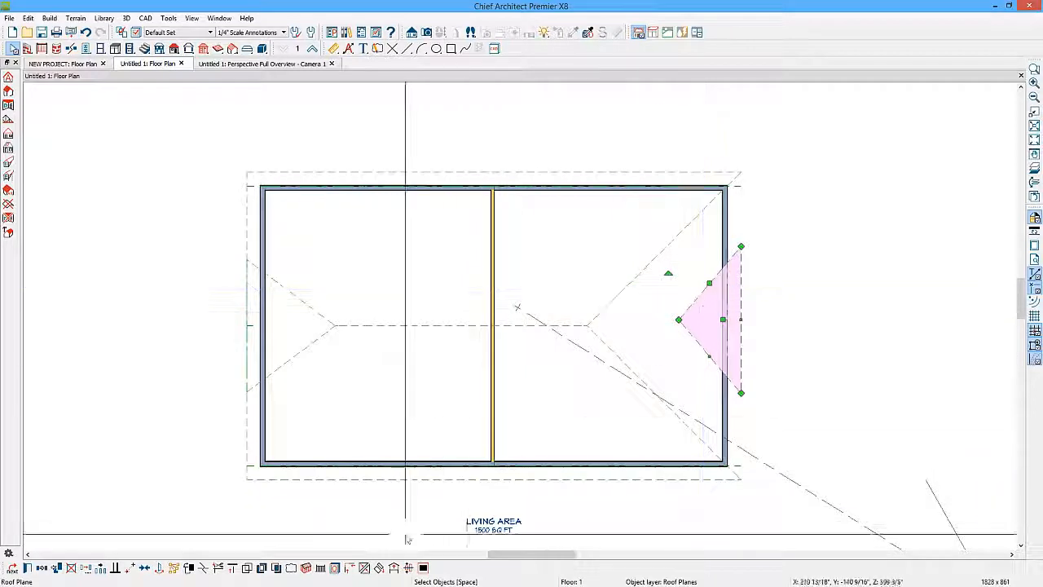
click(364, 568)
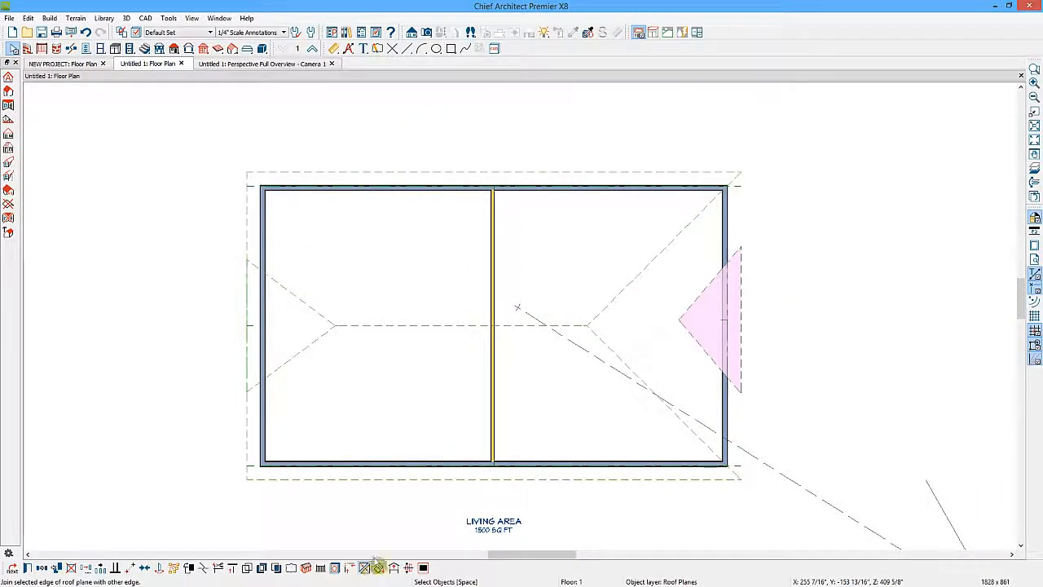
click(665, 249)
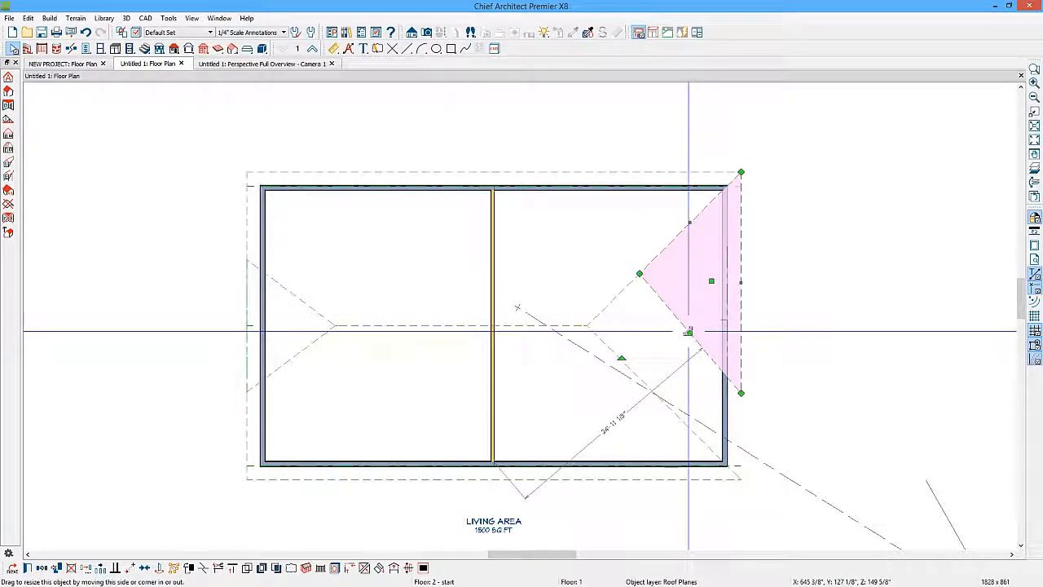
drag(690, 332, 500, 475)
click(365, 568)
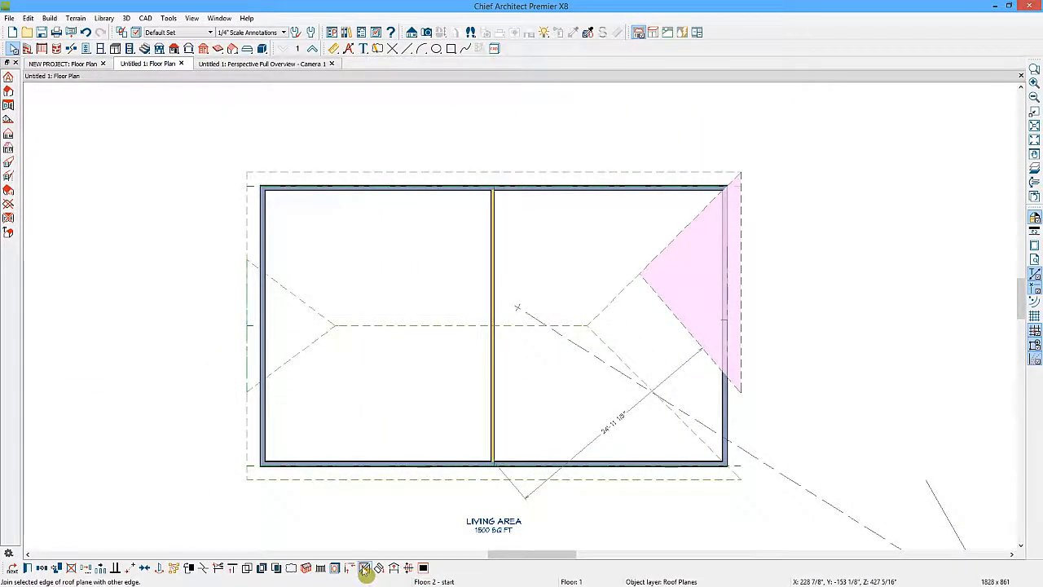
click(679, 420)
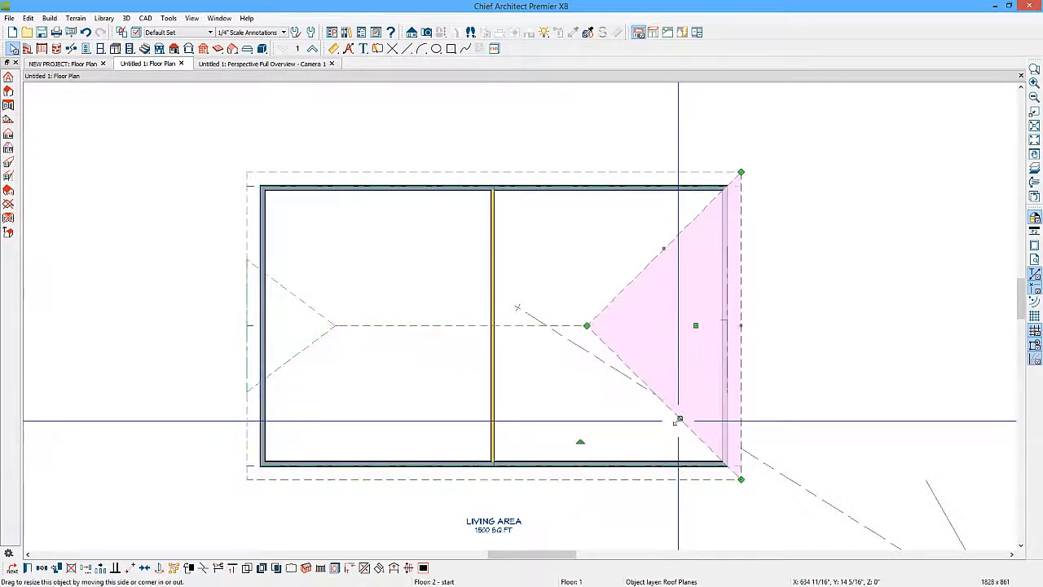
Step: Inspect the closed hip end in the perspective view, and close the practice plan without saving it
click(242, 65)
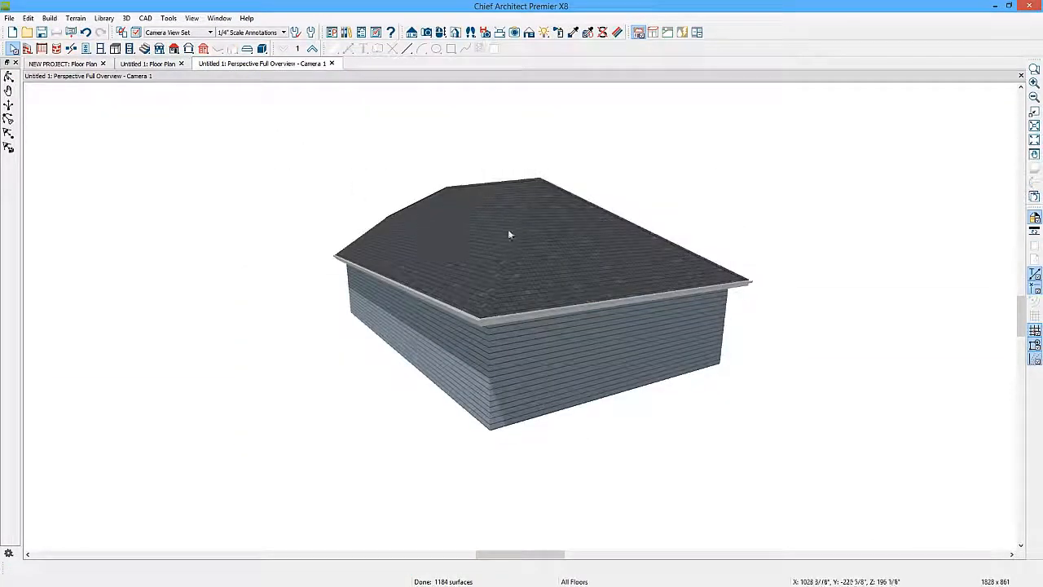
click(440, 32)
drag(484, 132, 533, 239)
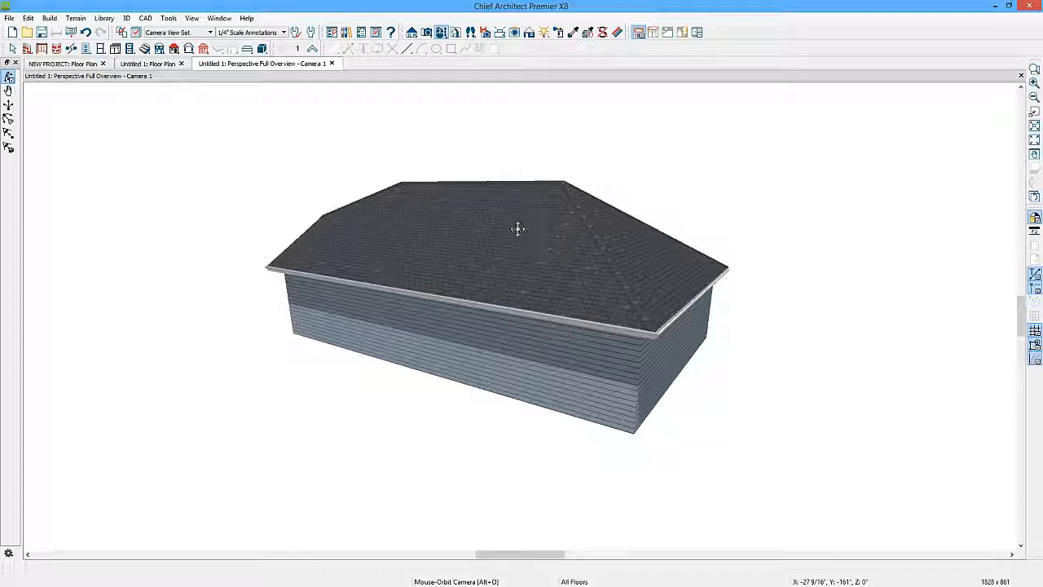
click(181, 64)
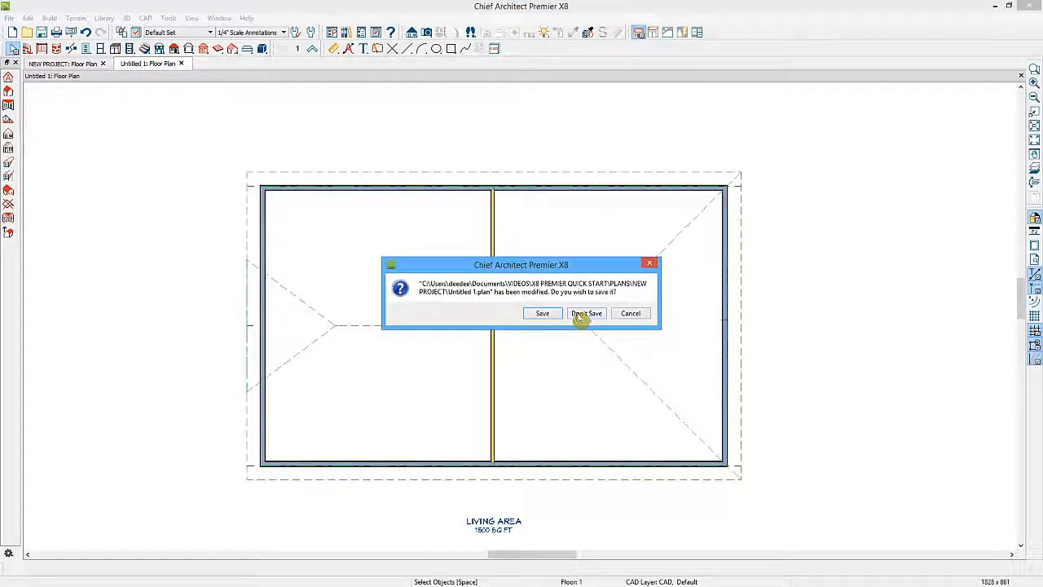
click(578, 316)
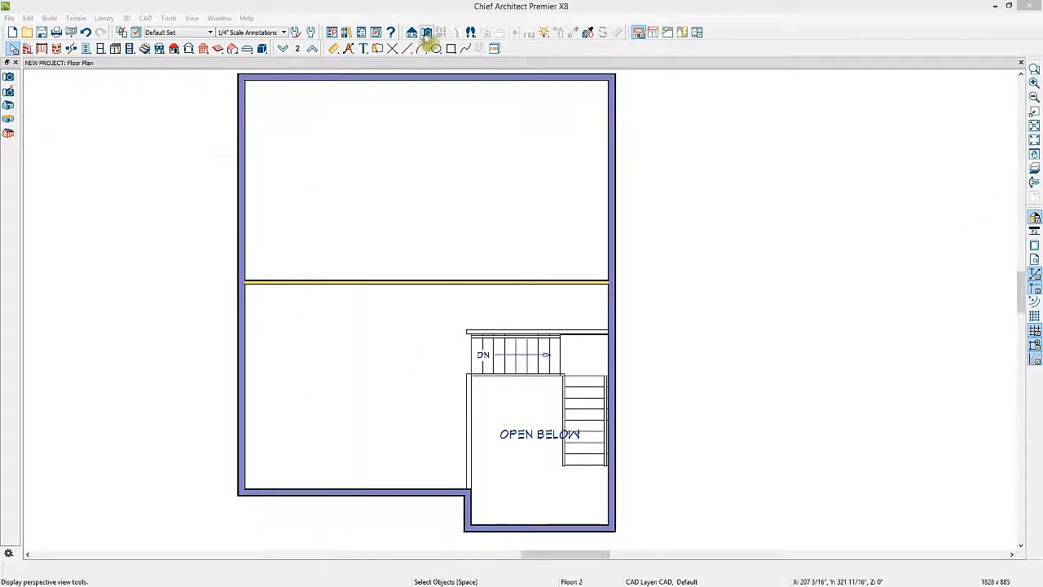
Step: Create a perspective full overview of the NEW PROJECT plan and view the roofless house from the front at a low angle
click(425, 34)
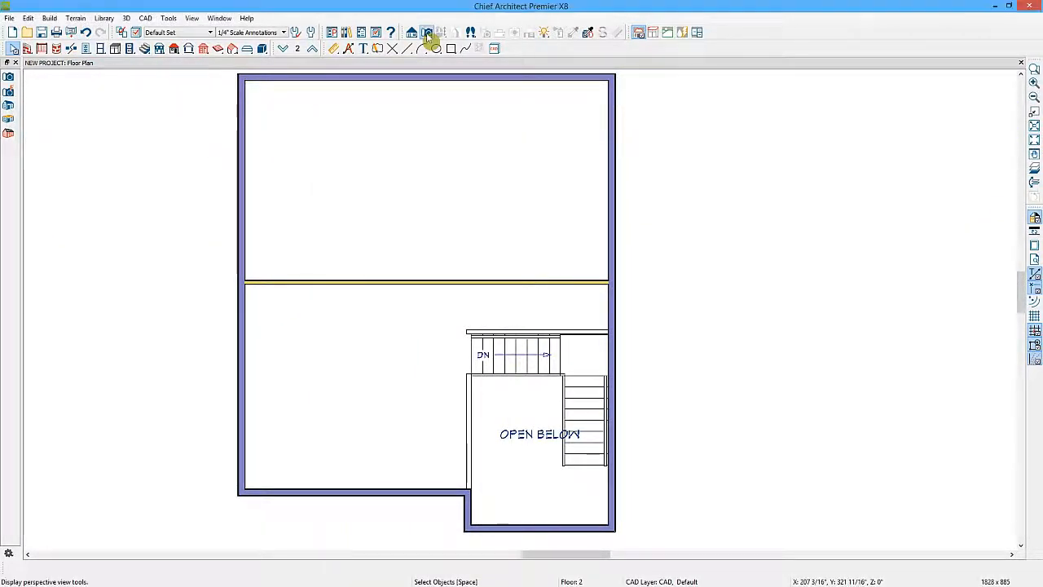
click(9, 106)
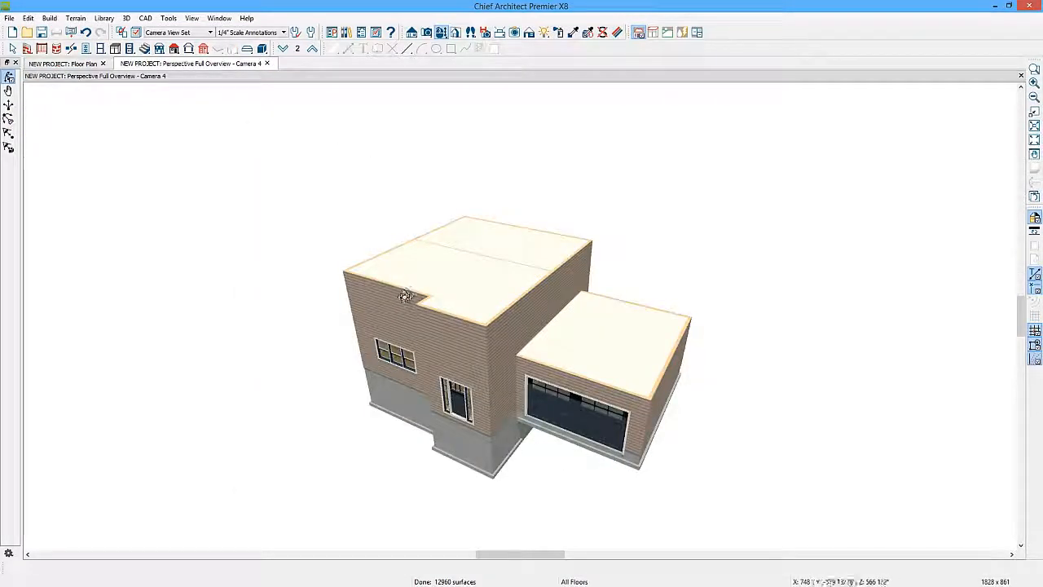
drag(405, 295, 352, 145)
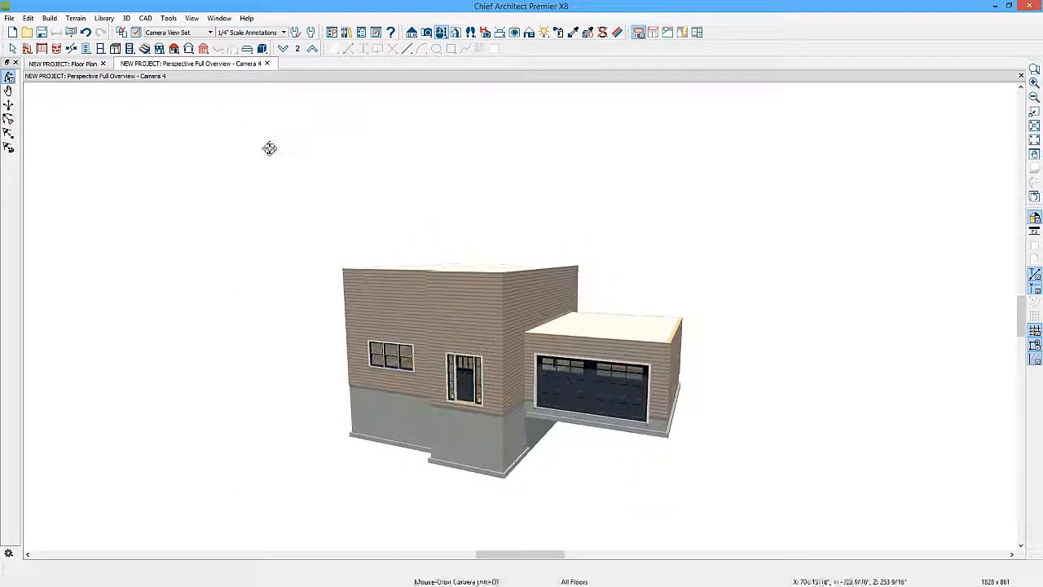
Step: Build roof planes over the whole house with an 8 in 12 pitch and 18" overhangs, and inspect the roof from the garage side
click(174, 48)
click(8, 77)
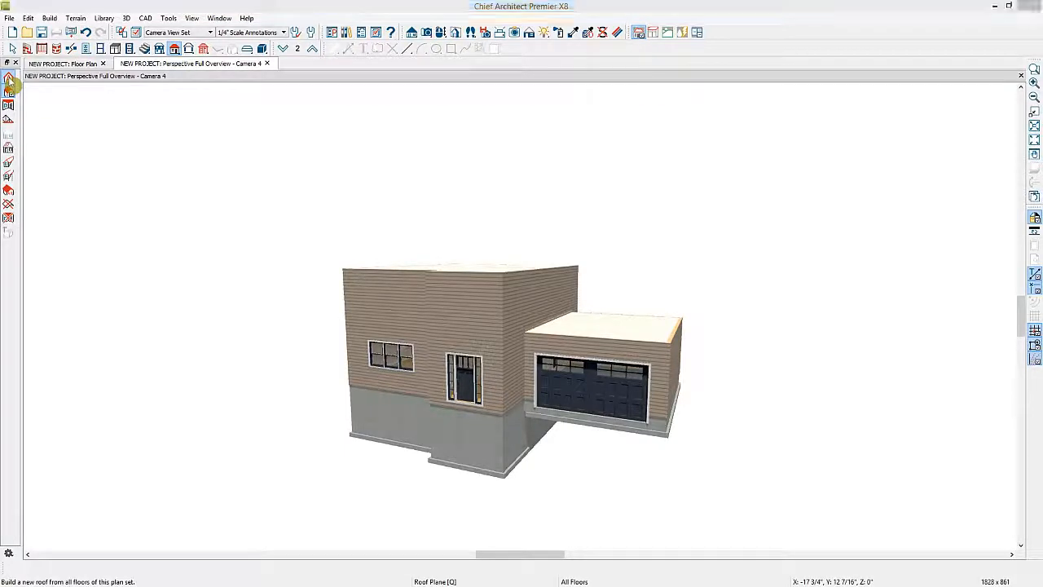
click(214, 145)
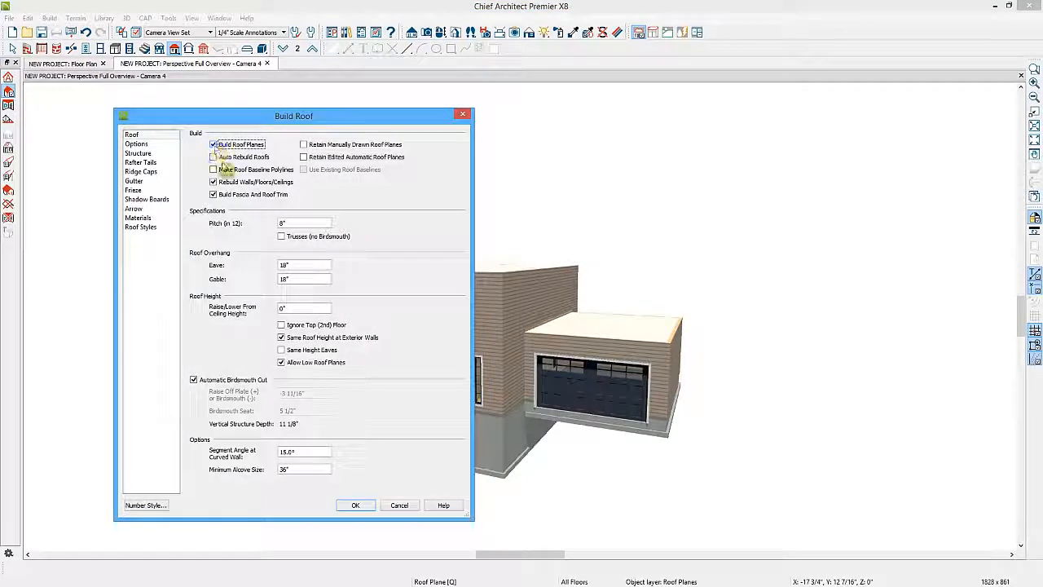
click(359, 505)
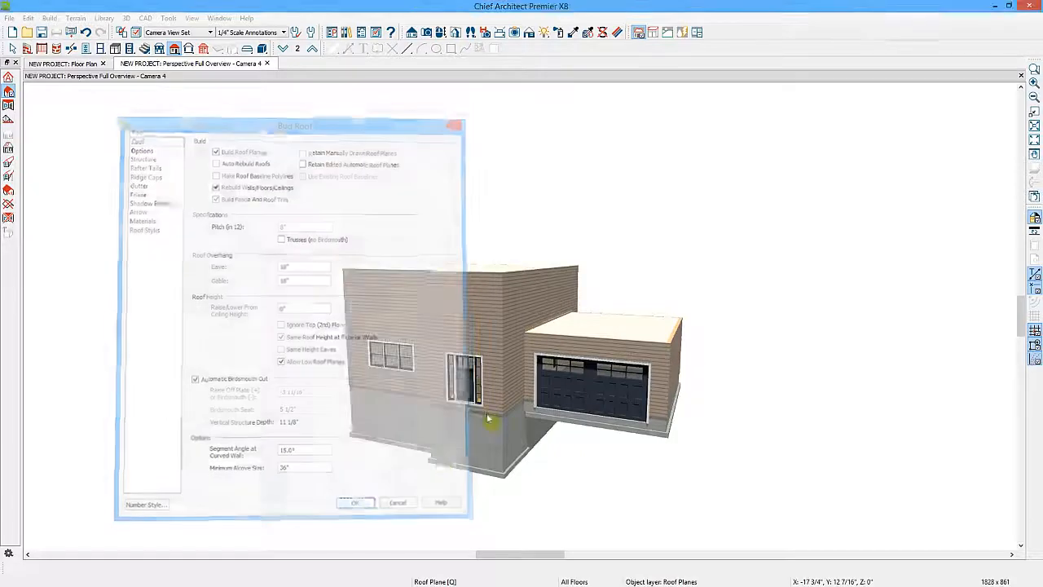
click(441, 33)
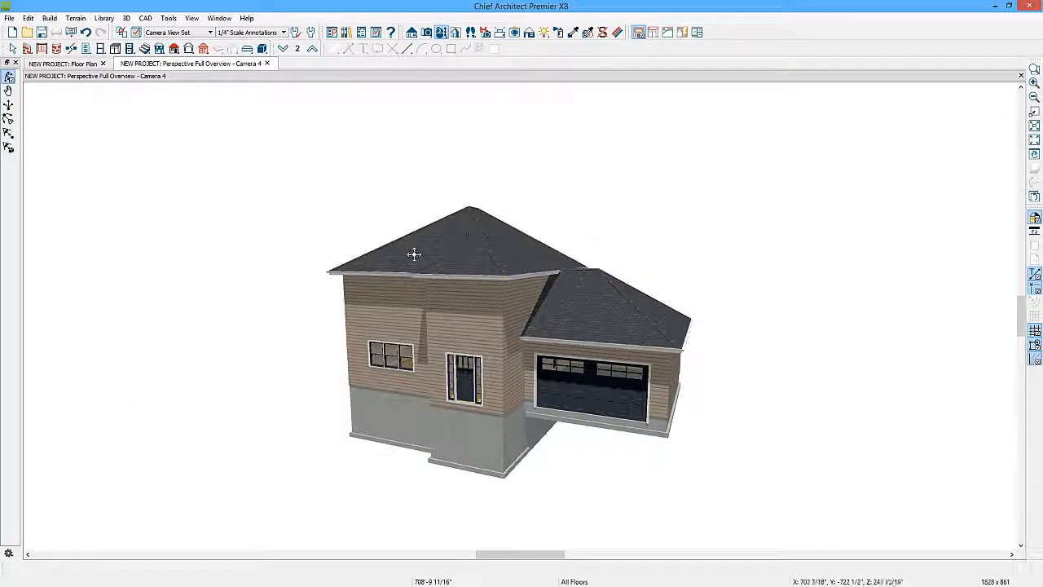
drag(415, 250, 678, 374)
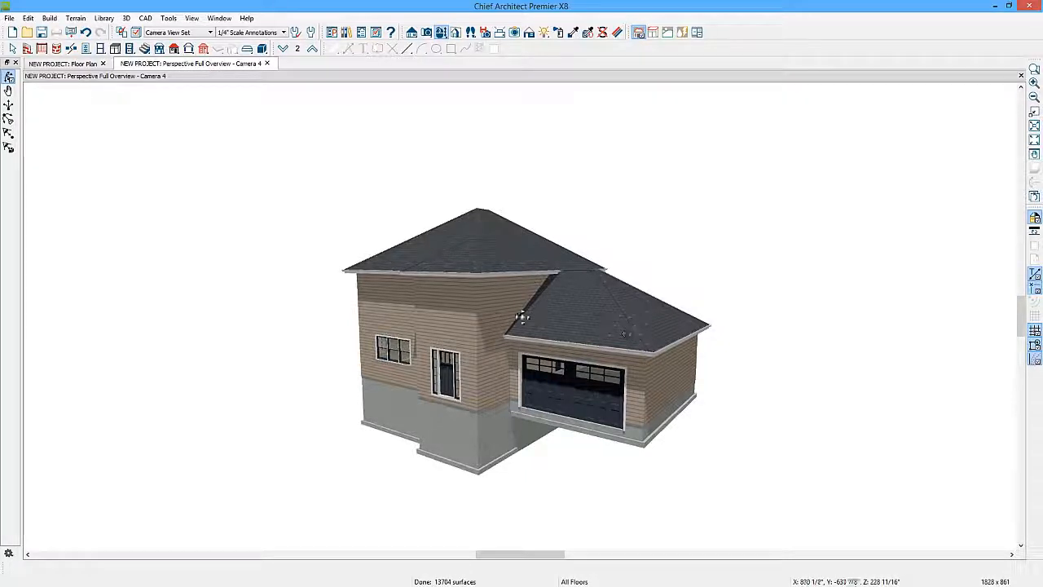
drag(386, 306, 644, 348)
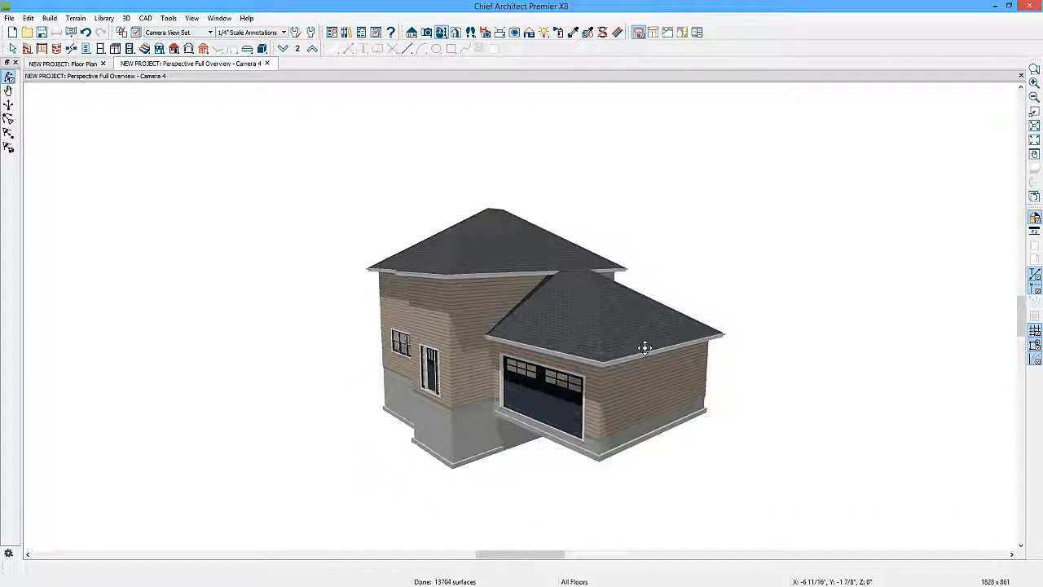
key(space)
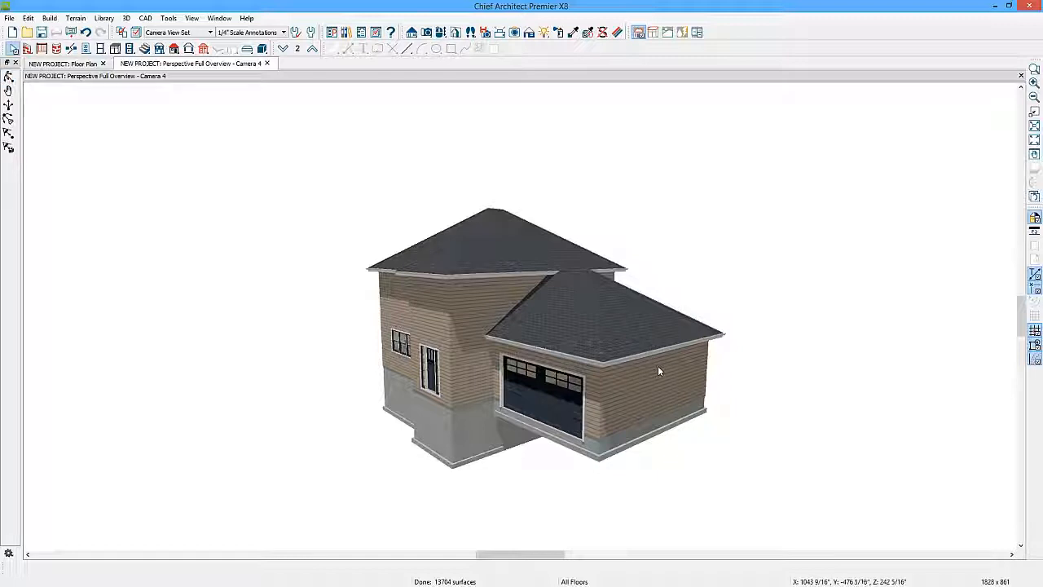
click(660, 378)
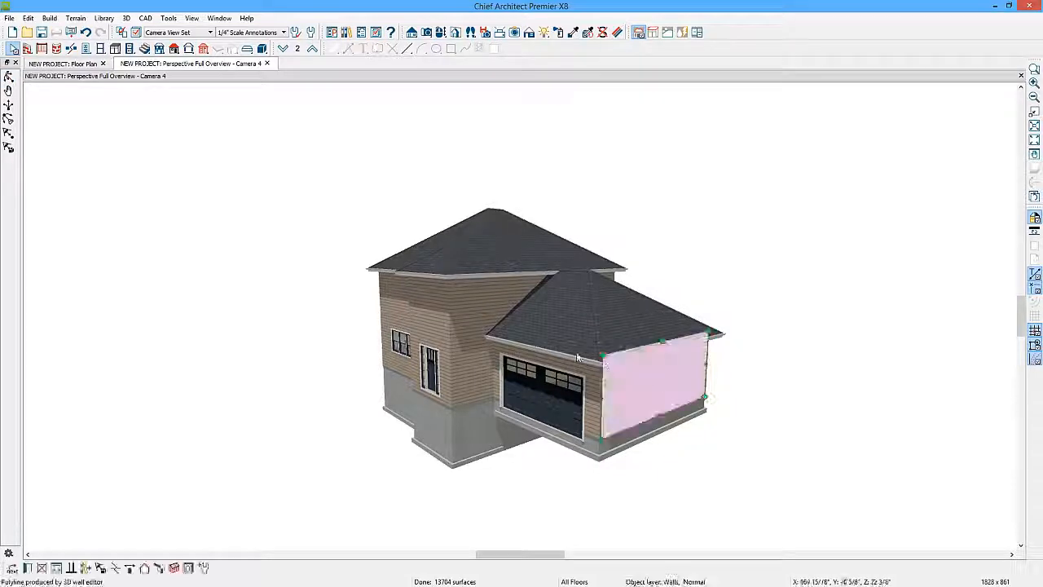
click(438, 298)
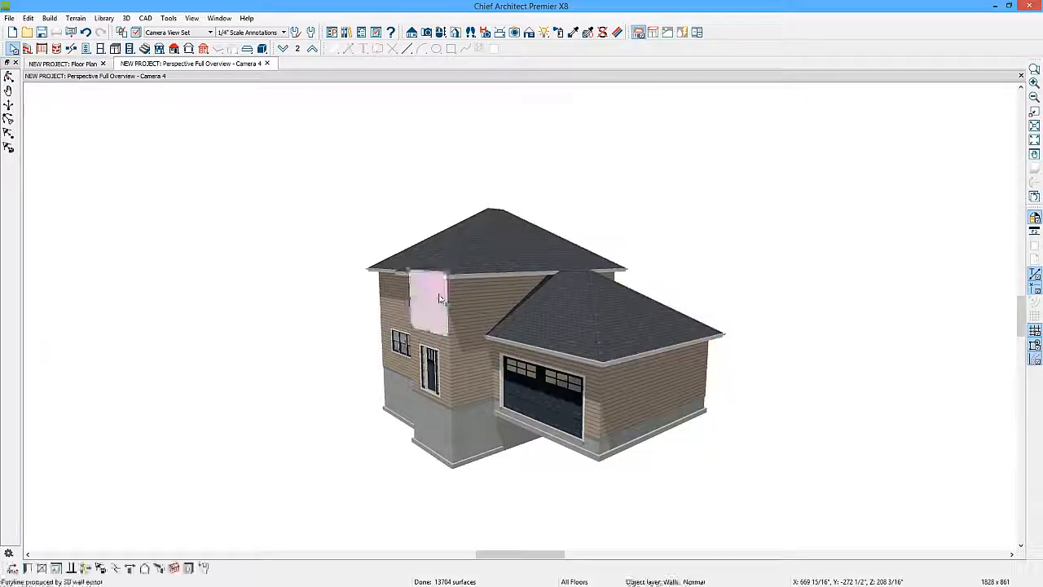
Step: Turn on Auto Rebuild Roofs for the whole house in the roof build settings
click(174, 49)
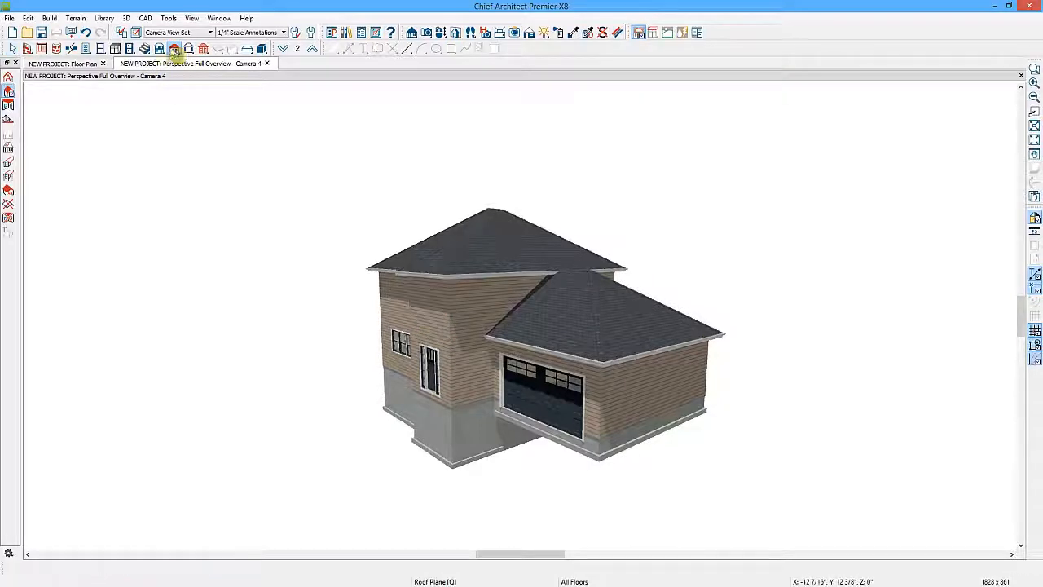
click(9, 78)
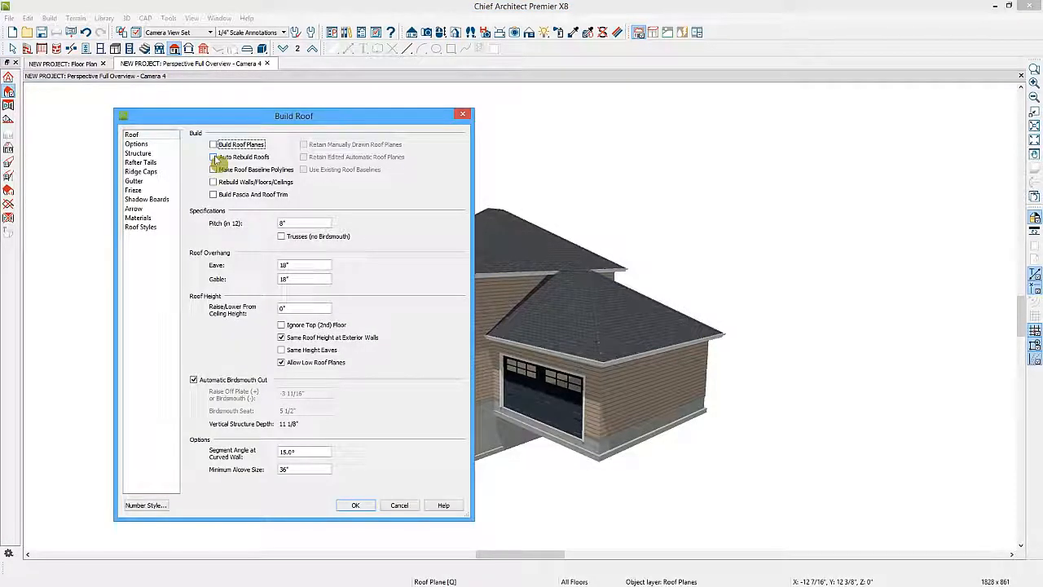
click(213, 156)
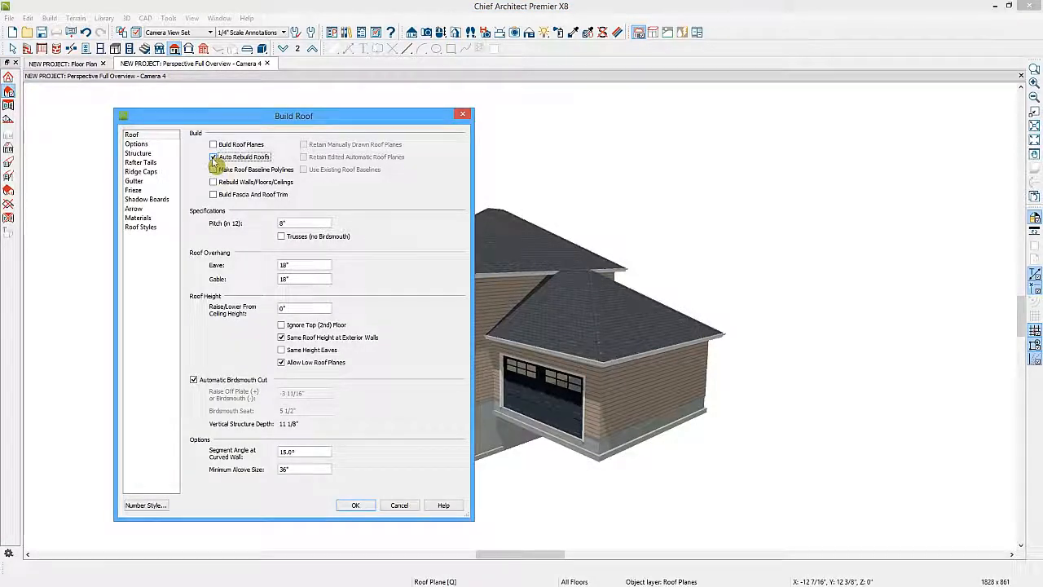
click(356, 506)
Step: Change the garage's outer side wall and the upper wall above the front entry to gable walls
click(657, 377)
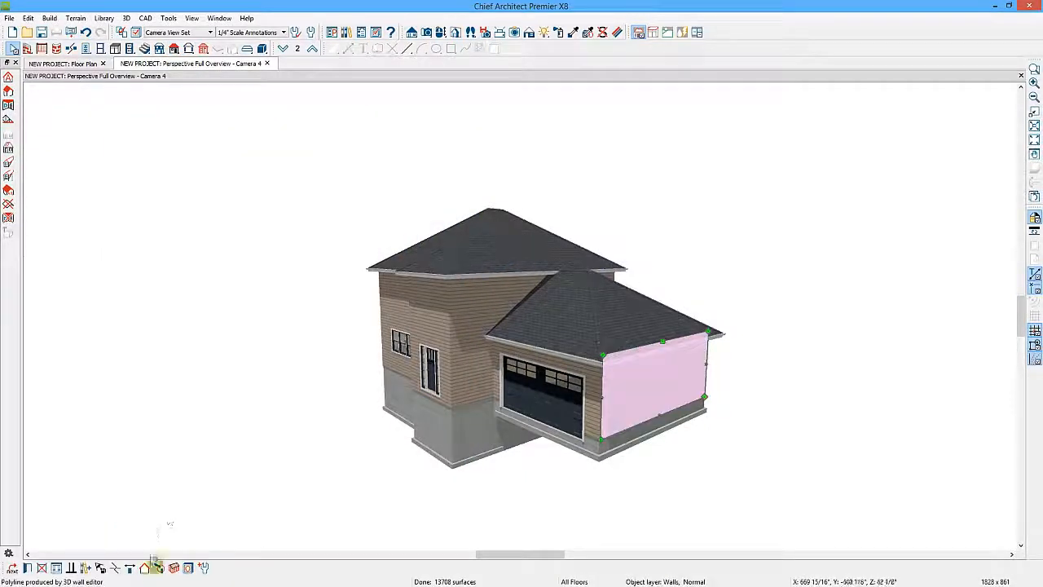
click(146, 568)
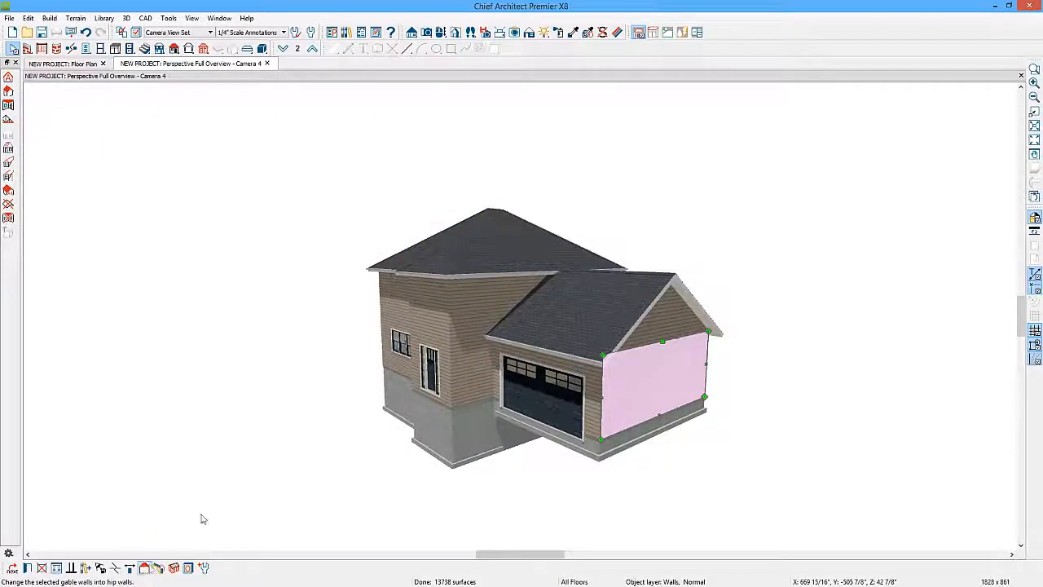
click(427, 296)
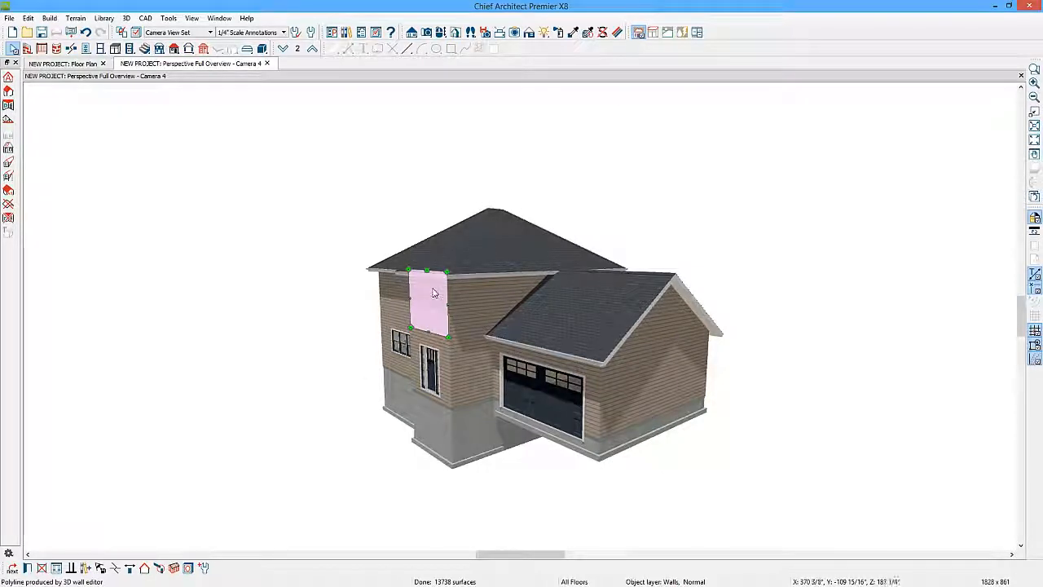
mouse_move(434, 293)
mouse_down()
mouse_move(436, 356)
mouse_move(432, 298)
mouse_up()
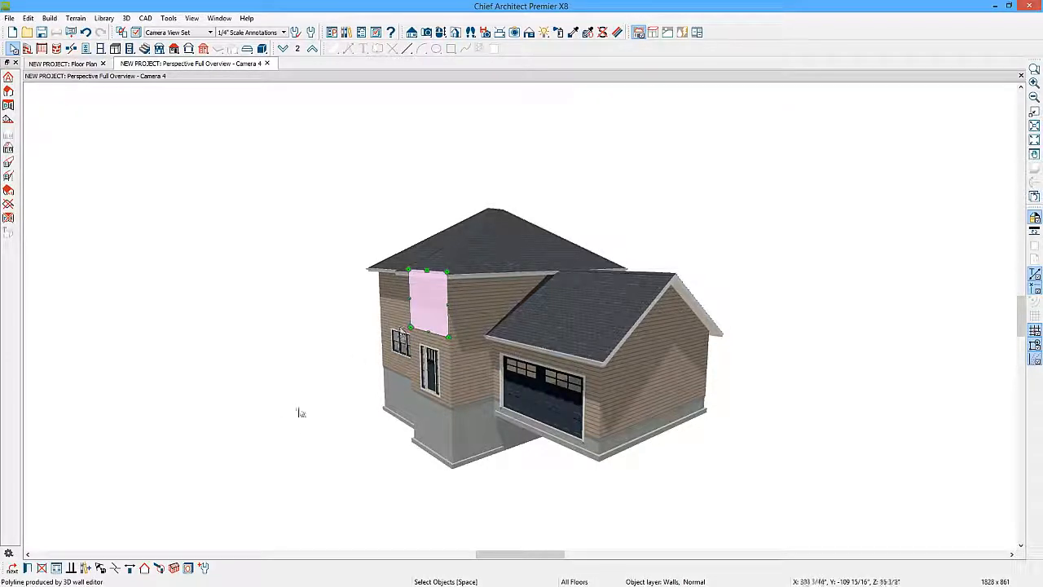
click(145, 568)
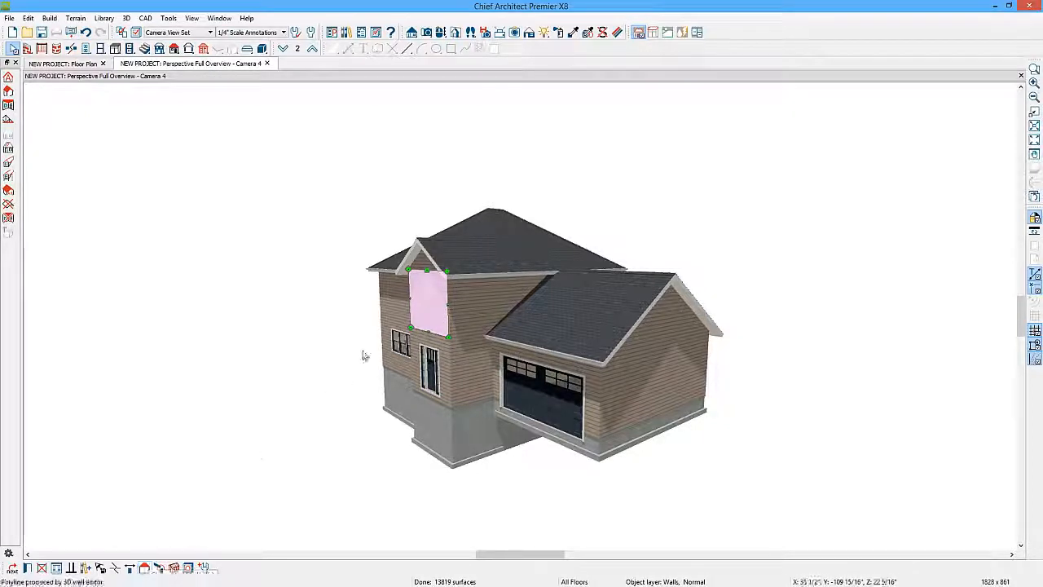
Step: Change the second-floor side wall opposite the garage to a gable wall, and inspect the roof from the front
click(441, 34)
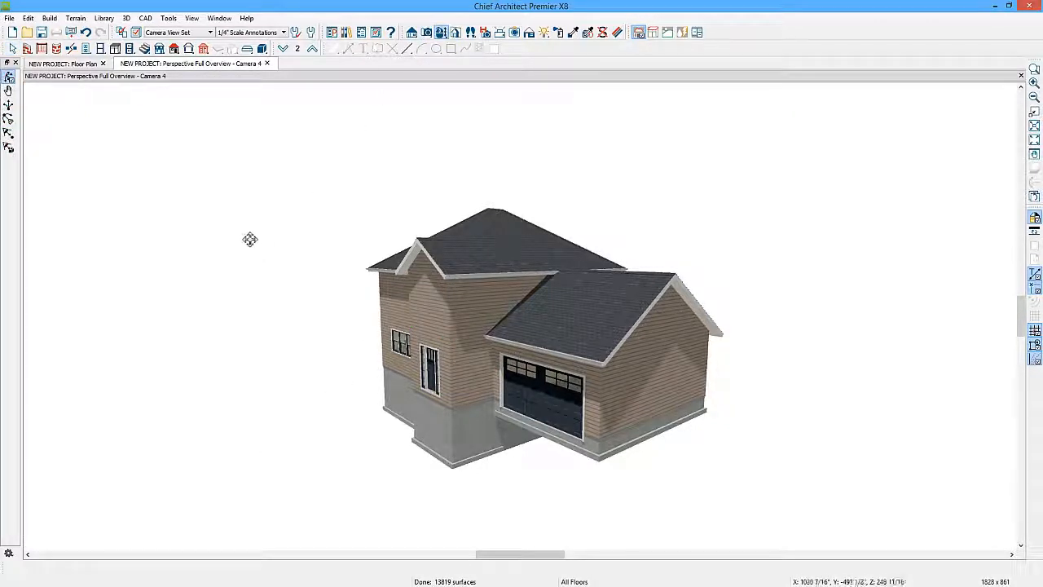
drag(249, 237, 458, 236)
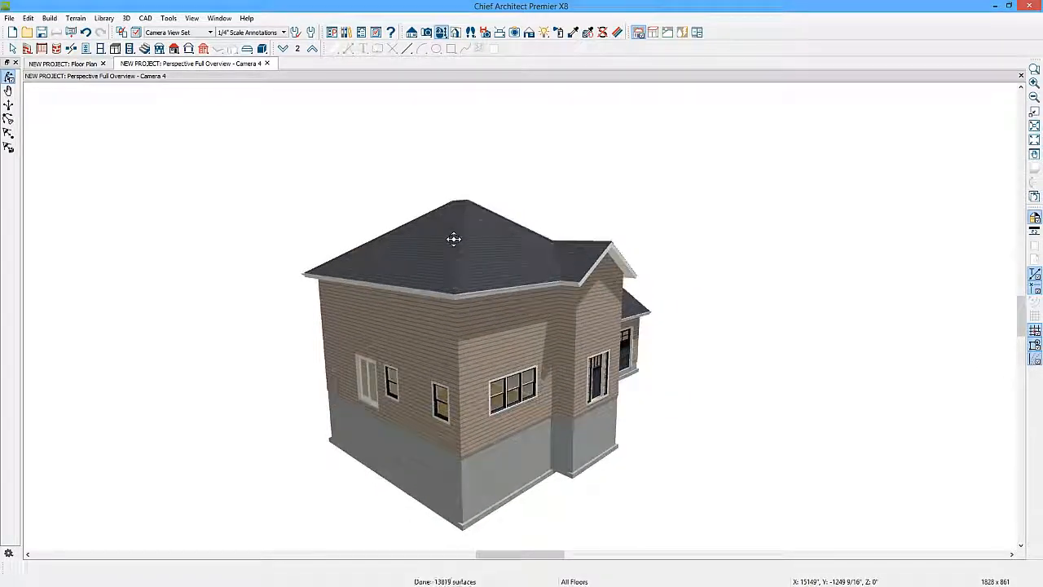
click(395, 329)
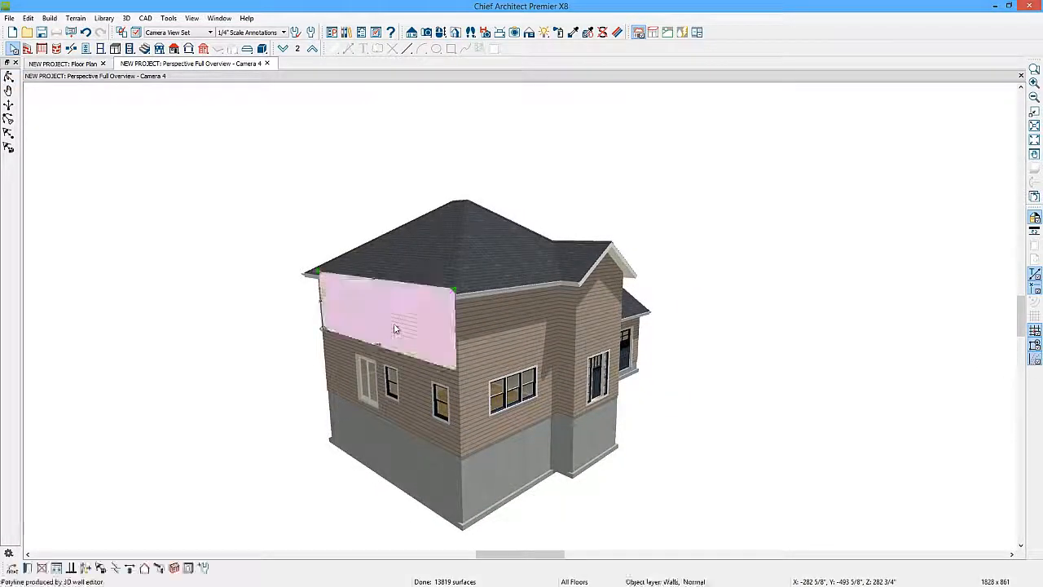
click(145, 573)
middle_drag(526, 193, 351, 237)
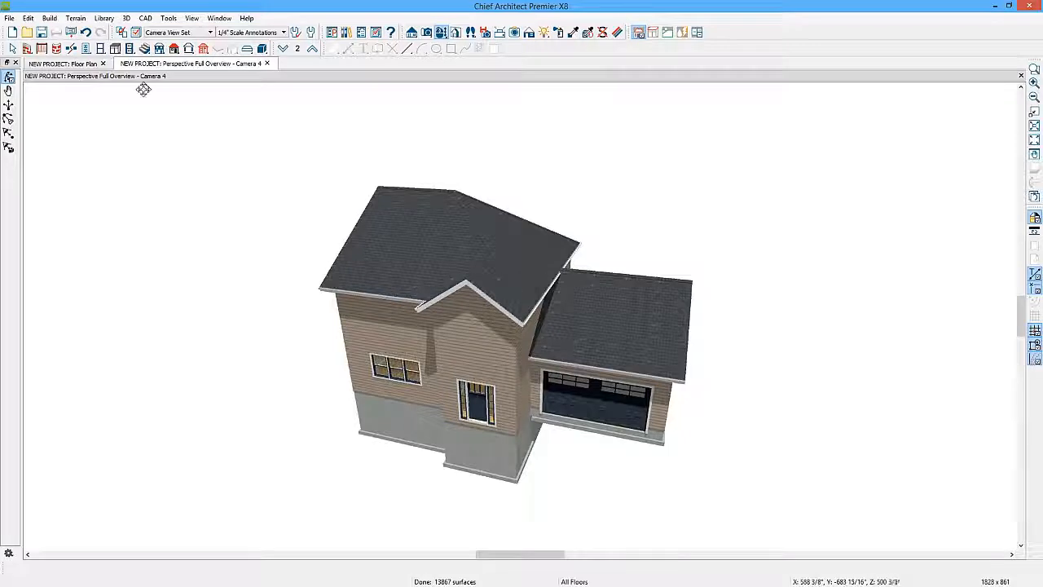
Step: Extend the second-floor front wall across the entry bump-out to the garage-side exterior wall in the floor plan
click(85, 65)
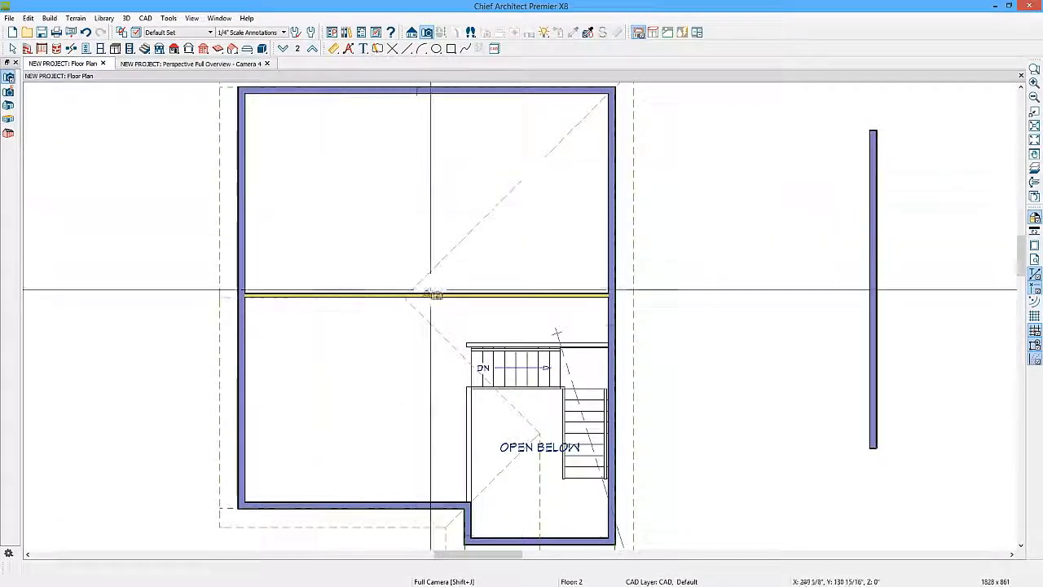
click(259, 250)
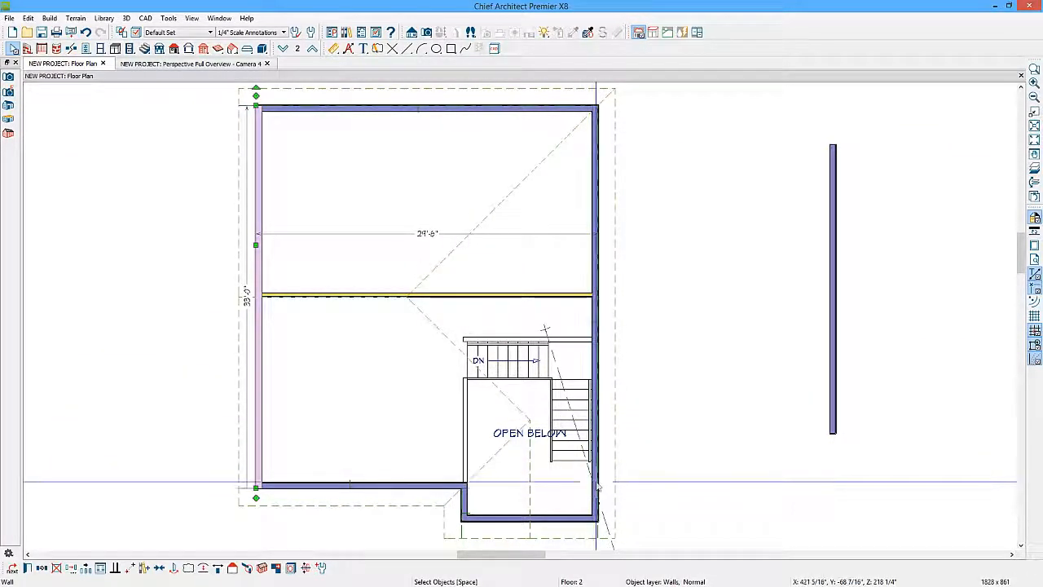
key(Escape)
click(450, 488)
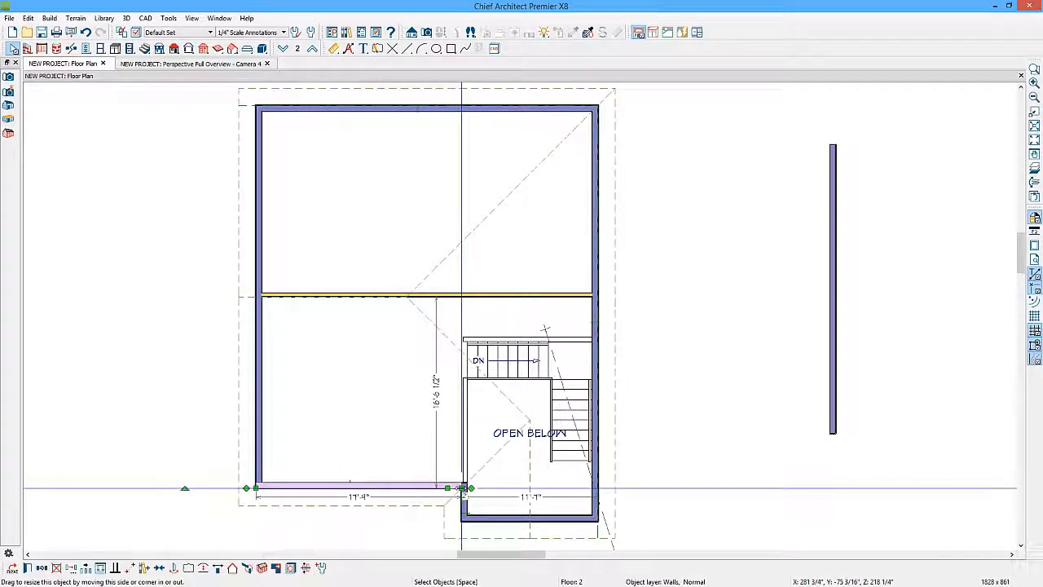
drag(463, 489, 593, 484)
key(Escape)
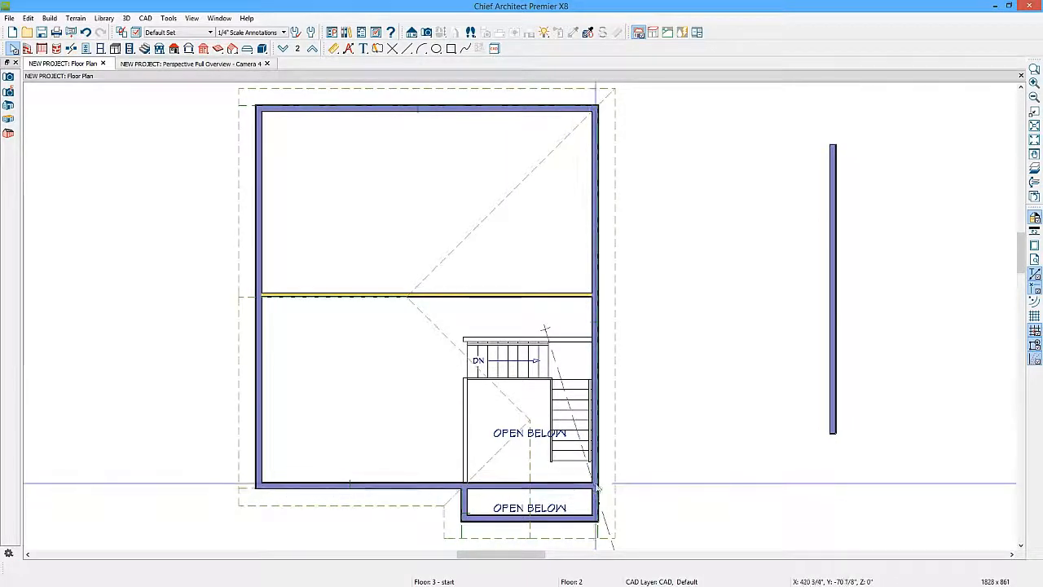
Step: Break the garage-side exterior wall where the extended front wall meets it, and make the long segment a Full Gable Wall
click(595, 486)
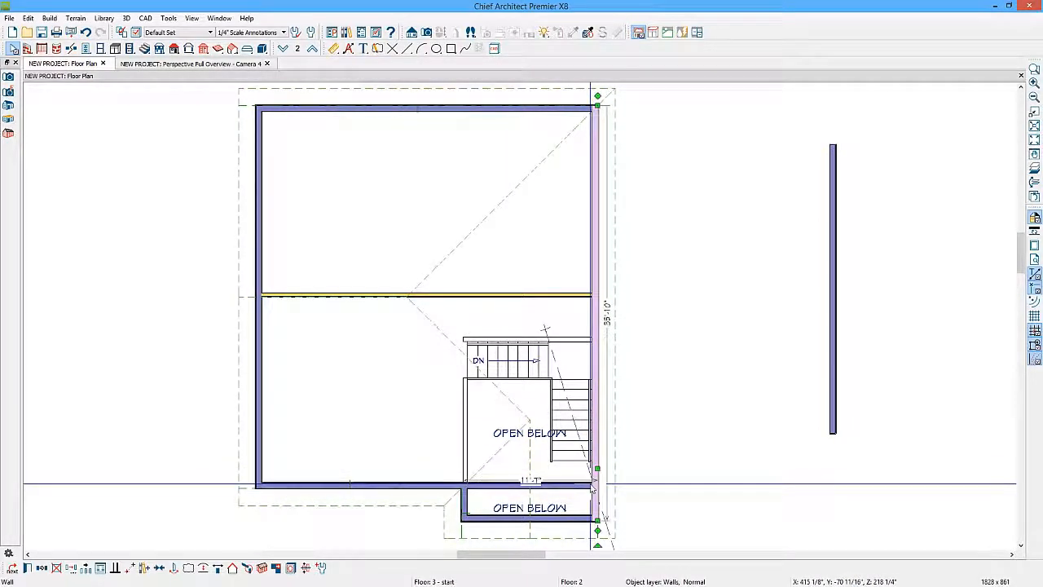
click(71, 48)
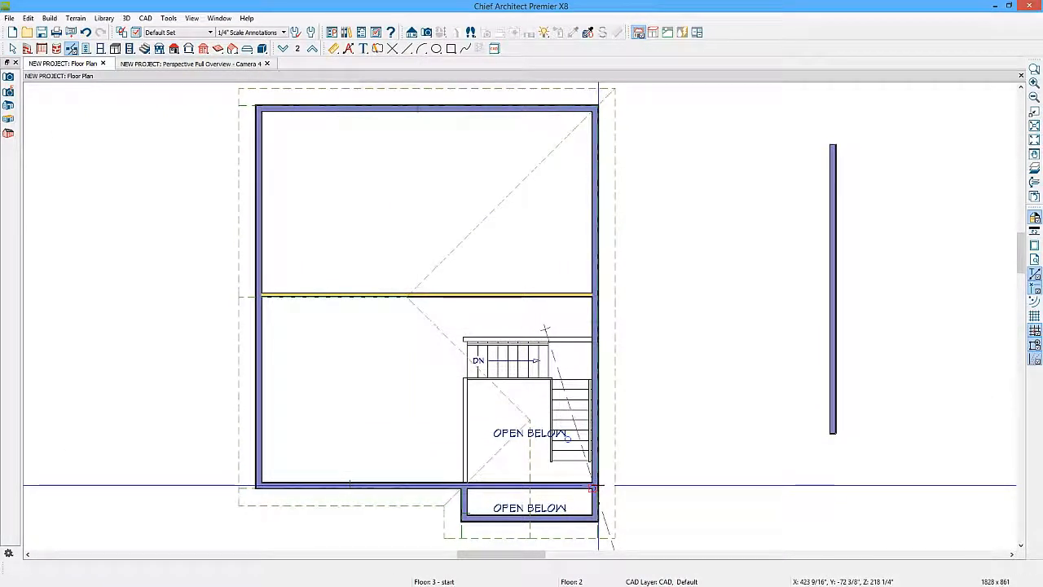
click(597, 446)
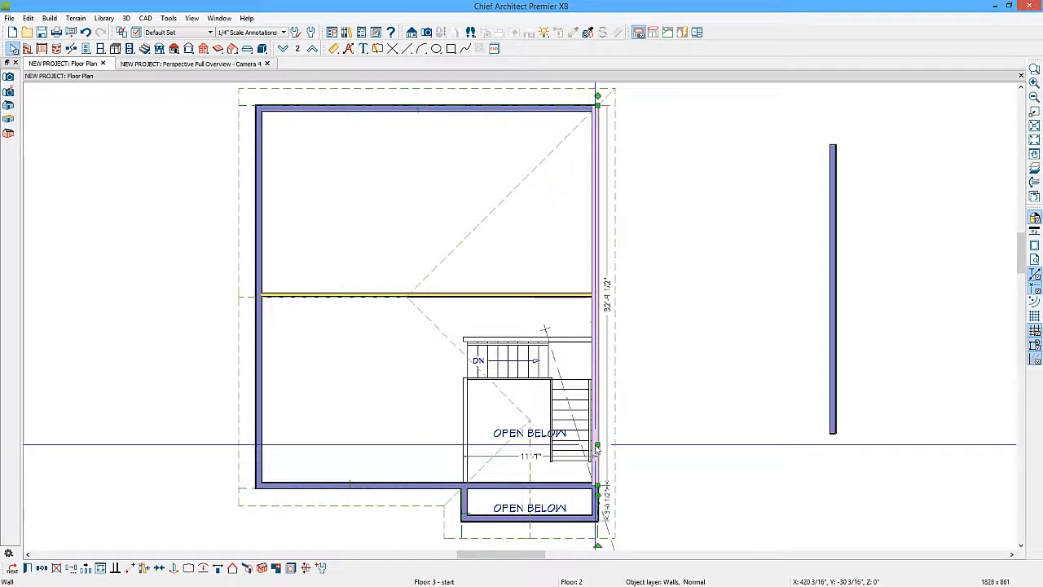
double_click(598, 445)
click(414, 145)
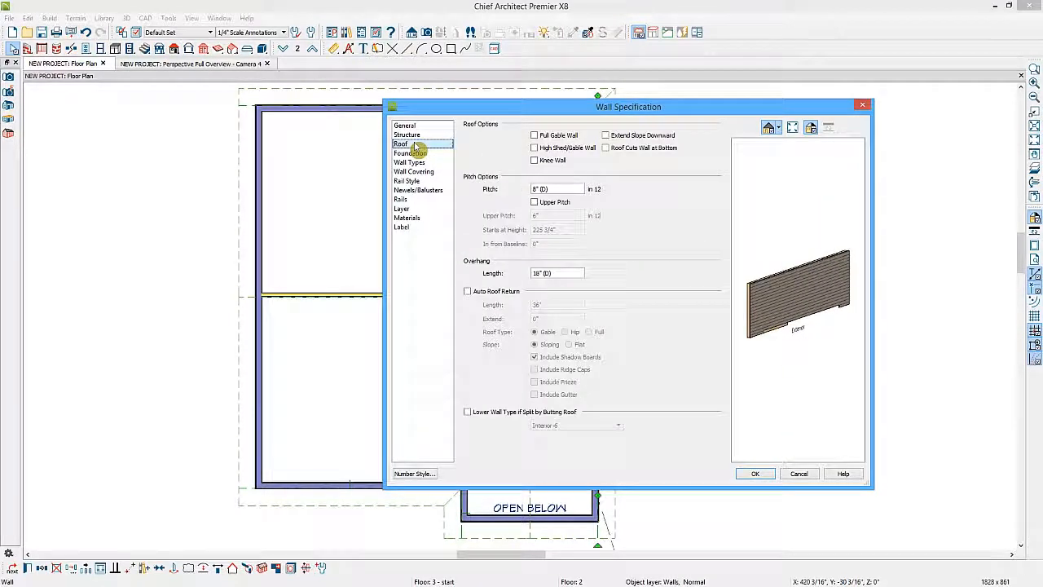
click(534, 135)
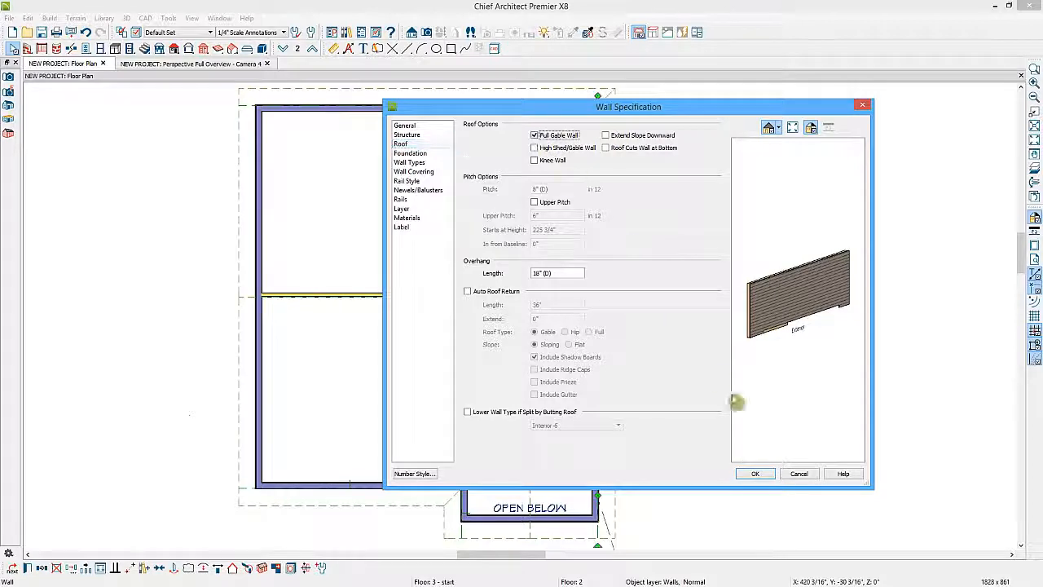
click(754, 475)
Step: Pull the extended front wall back to the entry corner, and undo the wall-based gable edits
click(571, 487)
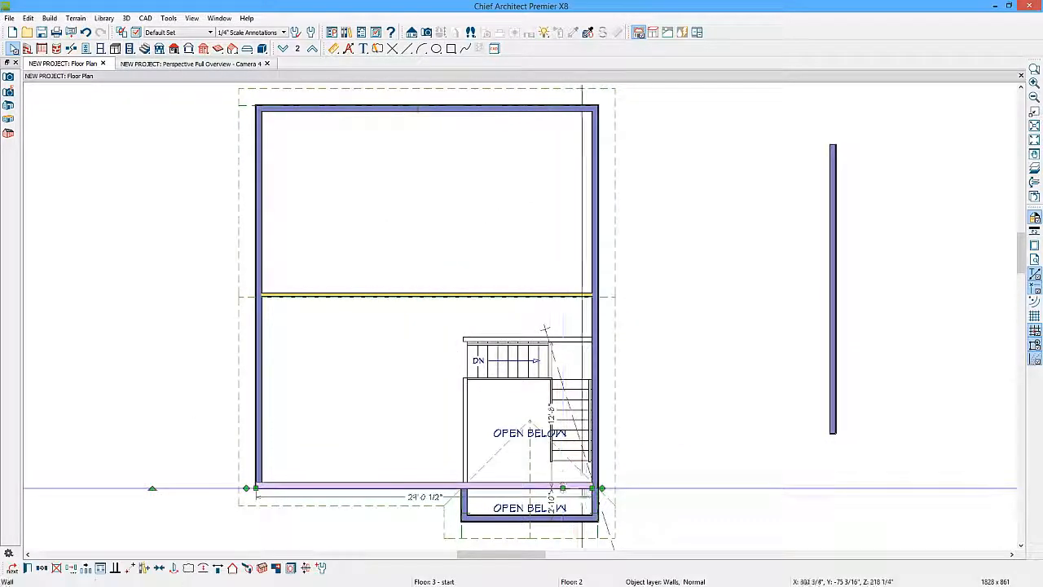
drag(590, 488, 471, 488)
key(Escape)
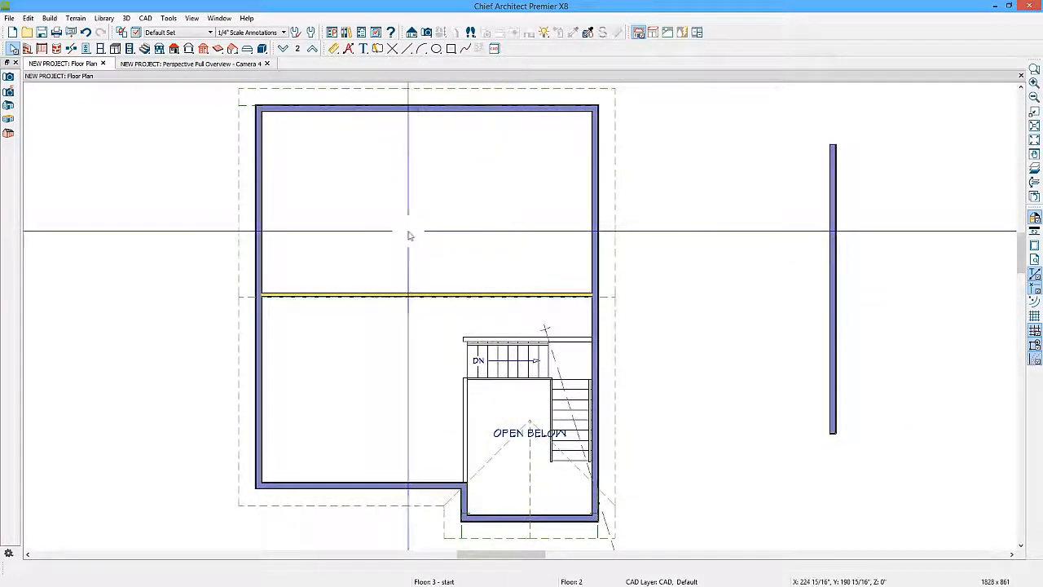
click(85, 33)
click(86, 33)
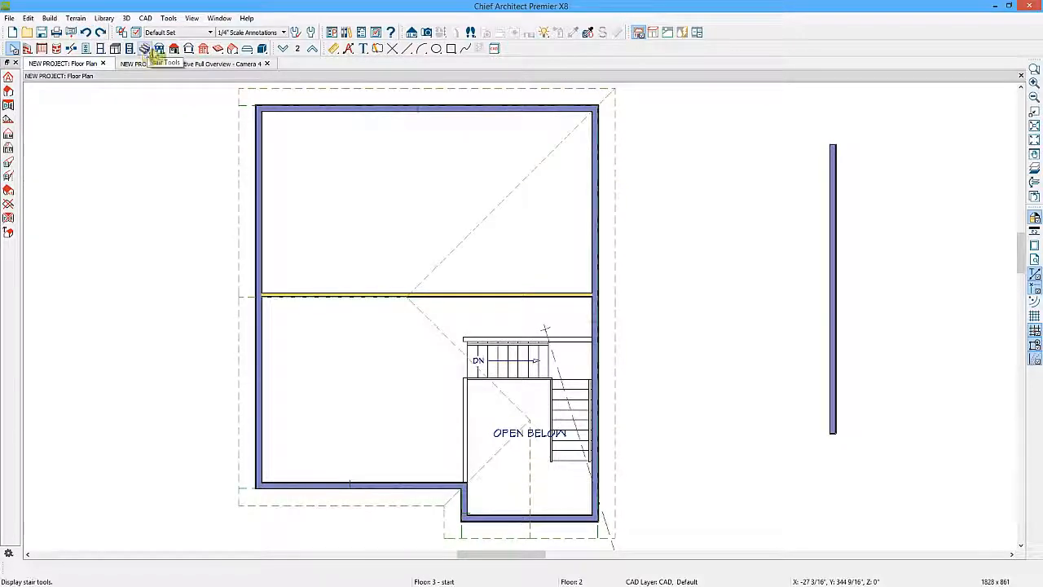
Step: Draw a Gable/Roof Line across the second floor from the rear wall to the front wall, parallel to the side walls
click(174, 48)
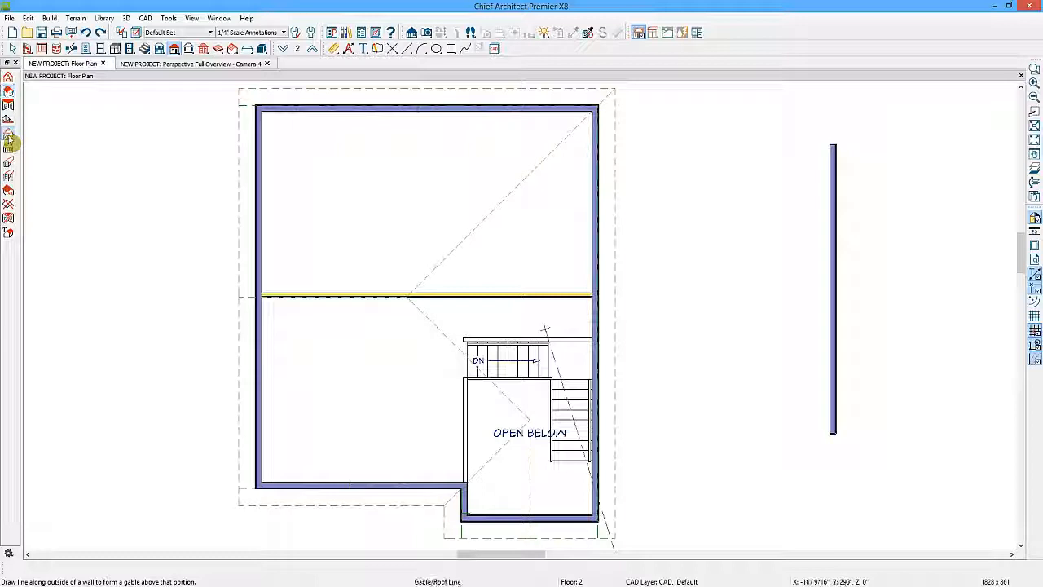
click(8, 135)
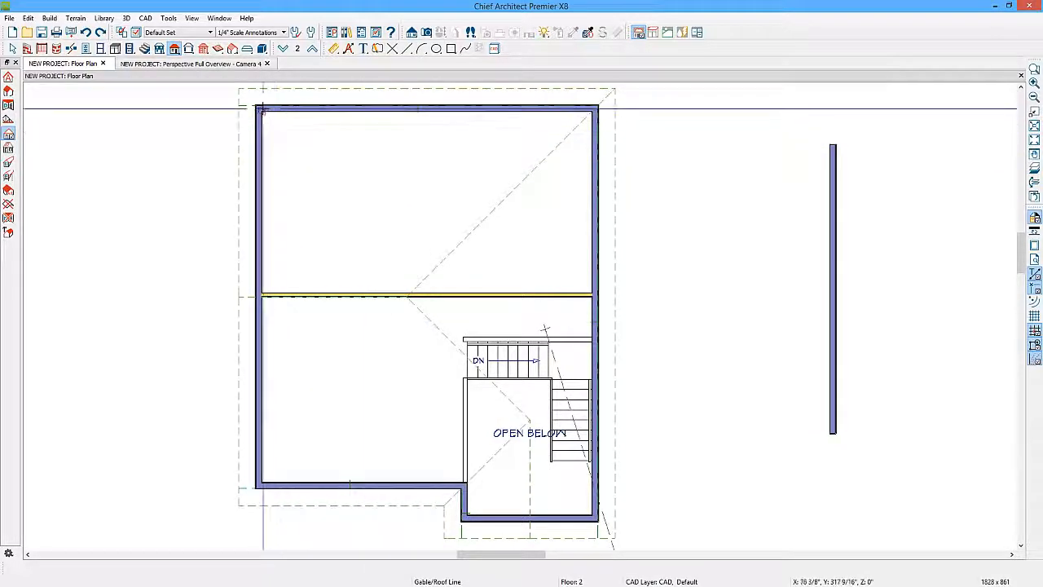
drag(262, 108, 259, 255)
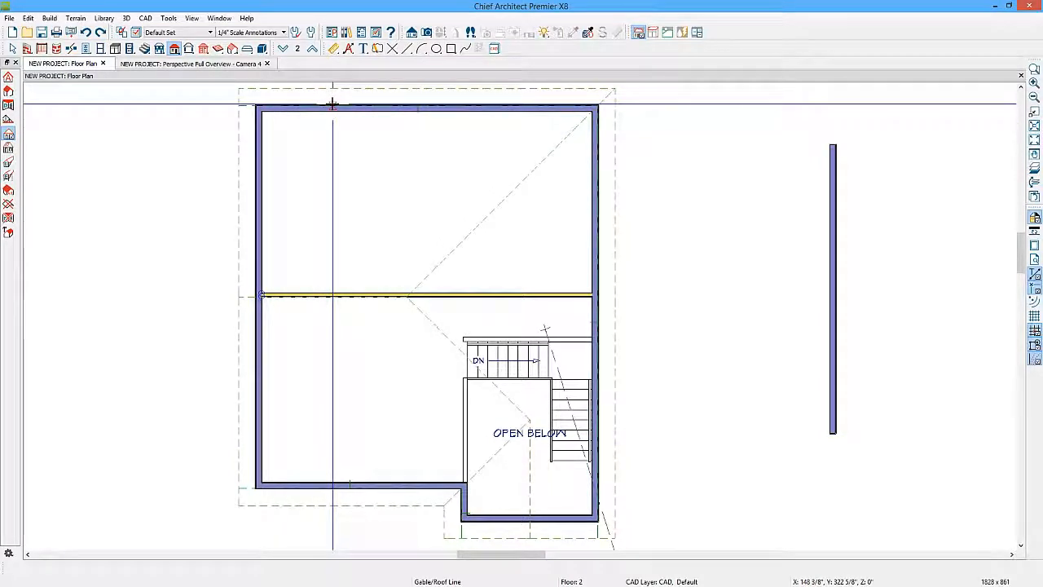
drag(332, 103, 332, 485)
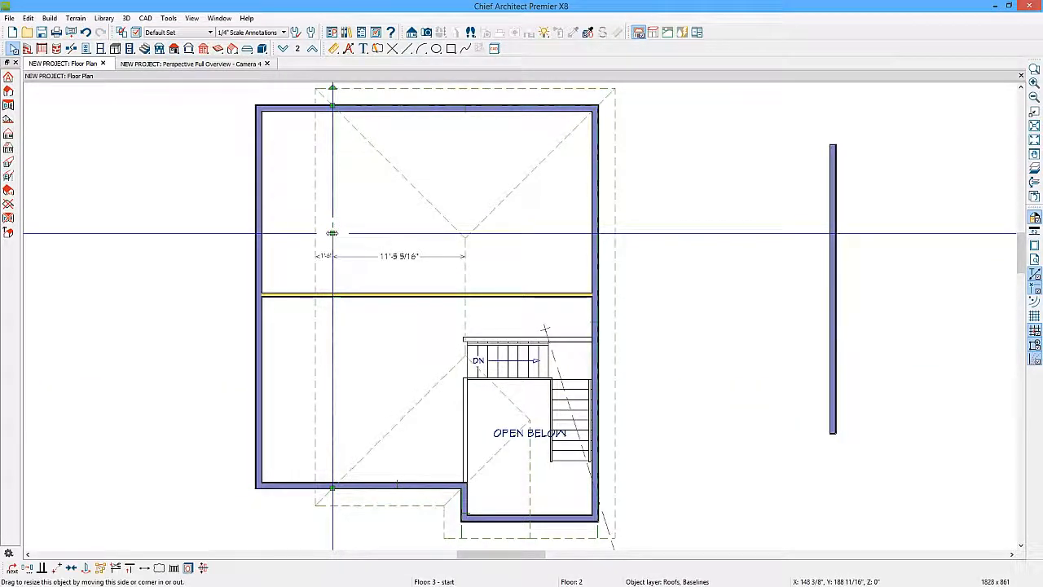
Step: Move the gable line over to the garage side and set its distance from the exterior wall to -4
drag(333, 200, 560, 204)
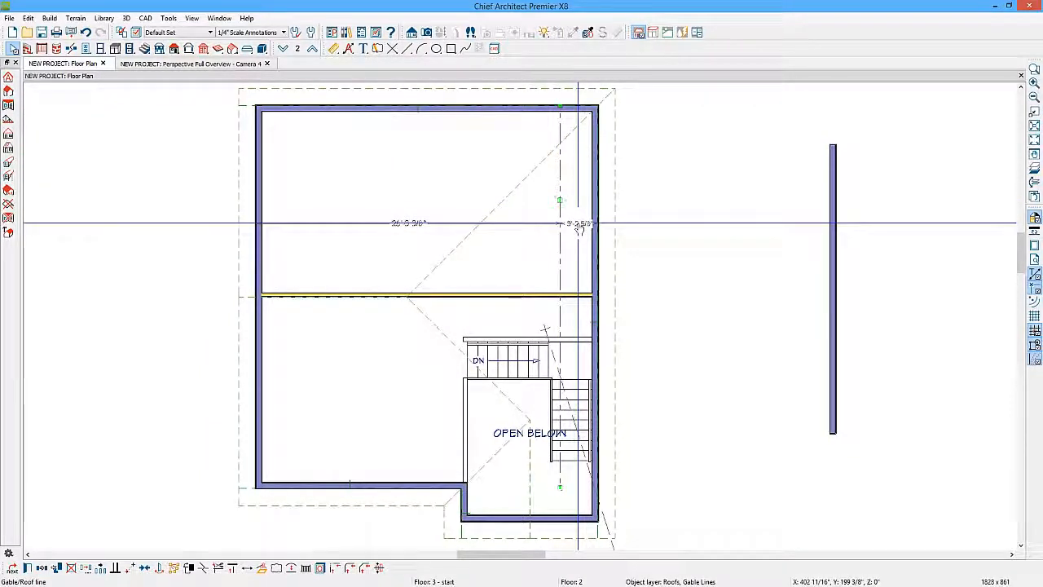
click(579, 226)
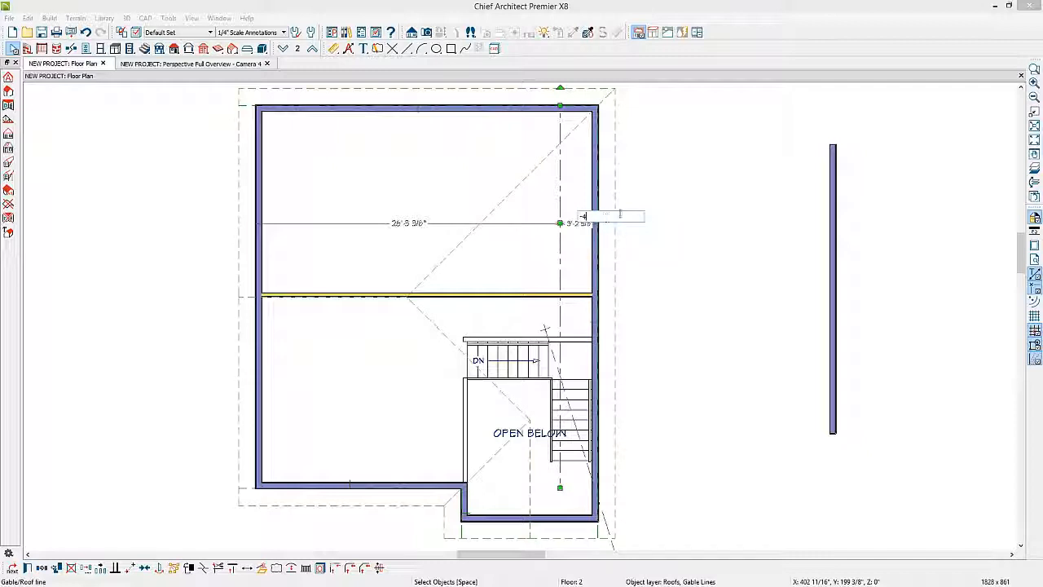
key(Return)
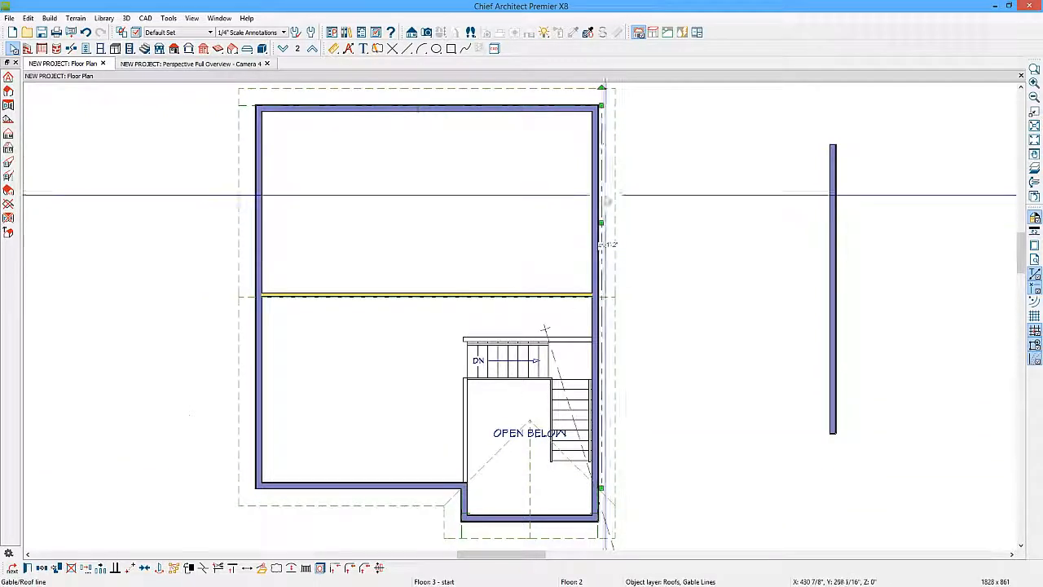
Step: Inspect the main roof's garage-side gable in the perspective view, and return to the floor plan on floor 1
click(224, 65)
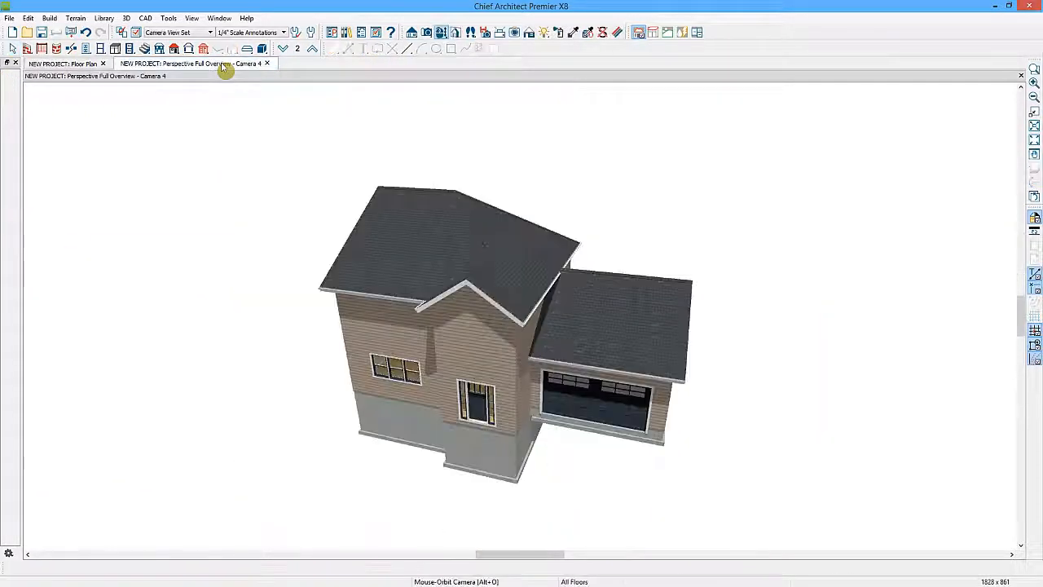
scroll(541, 238, up, 3)
drag(541, 238, 532, 231)
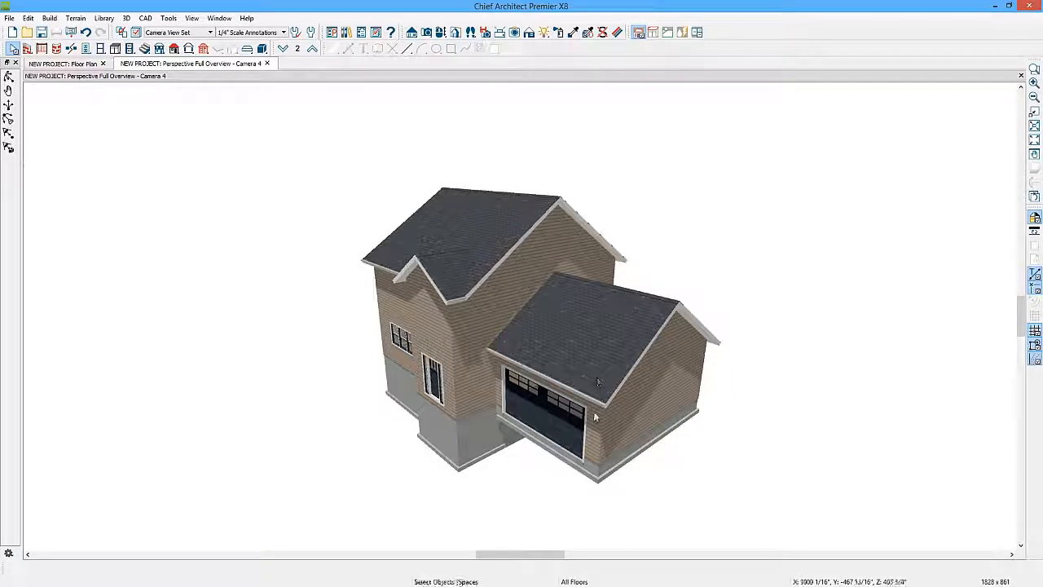
click(88, 65)
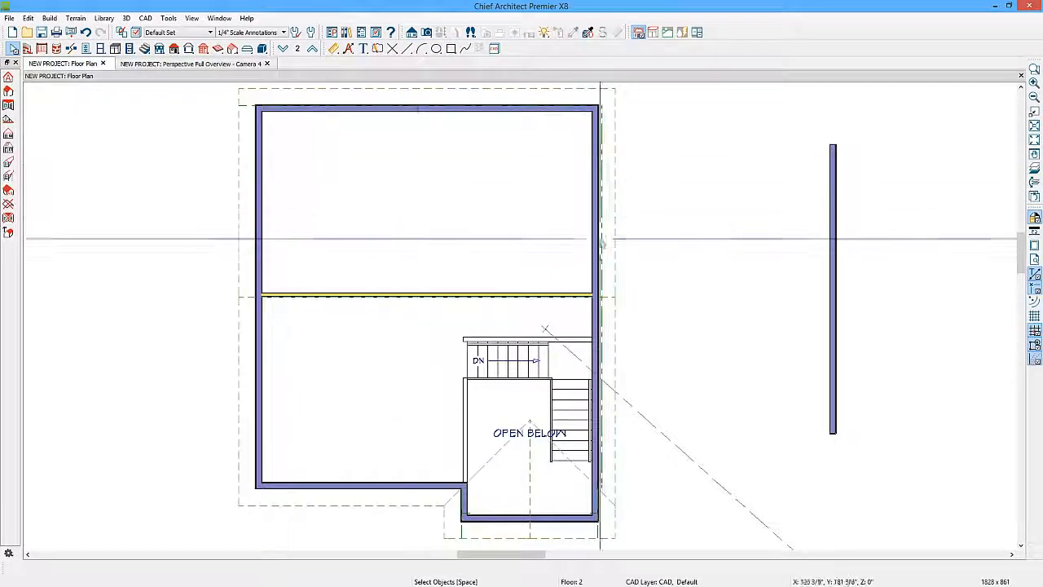
click(283, 48)
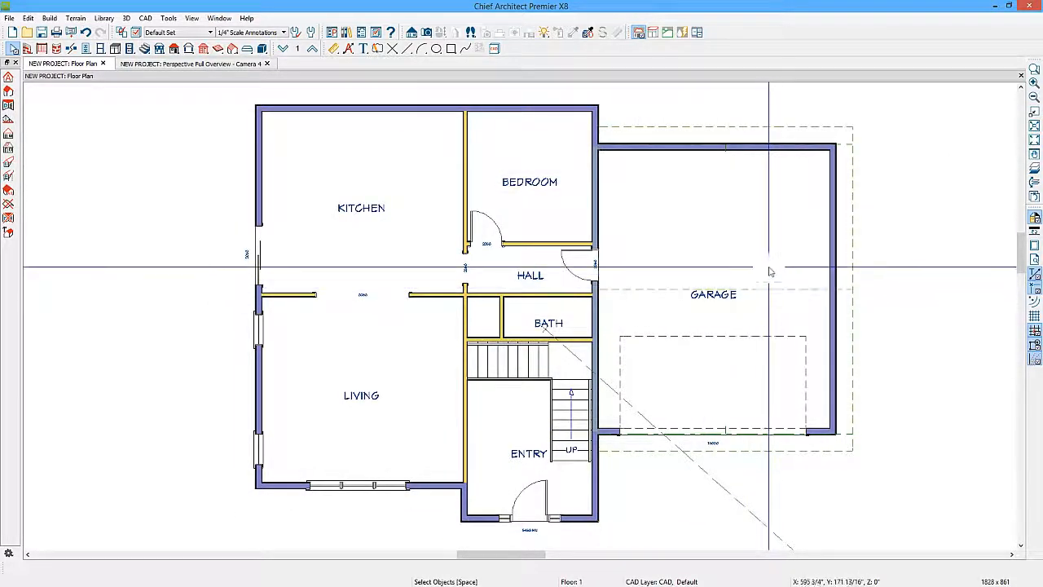
Step: Set the roof pitch of the garage's front and rear walls to 4 in 12, and review the roof in the perspective view
click(766, 146)
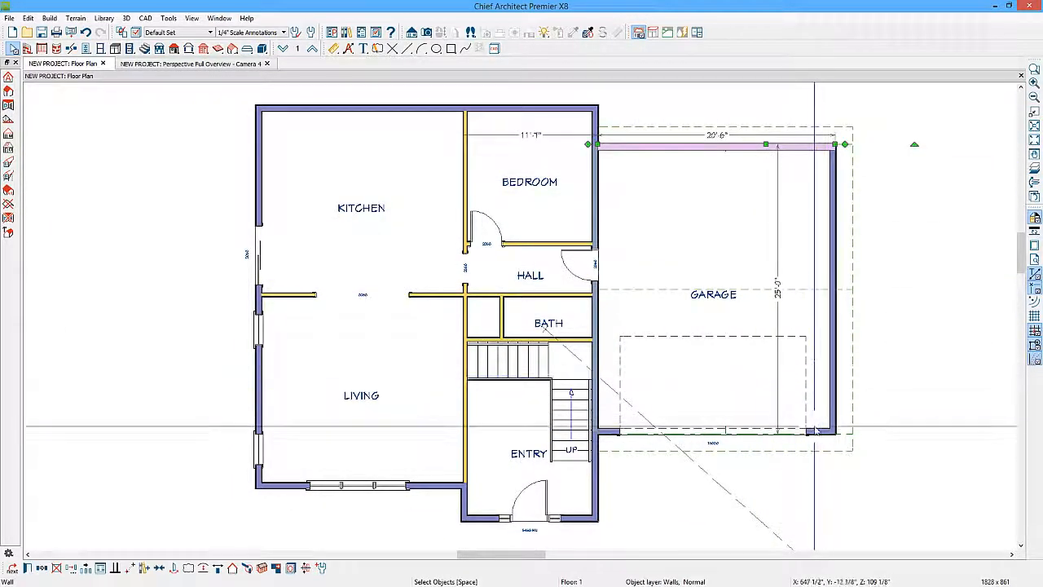
click(819, 434)
click(25, 565)
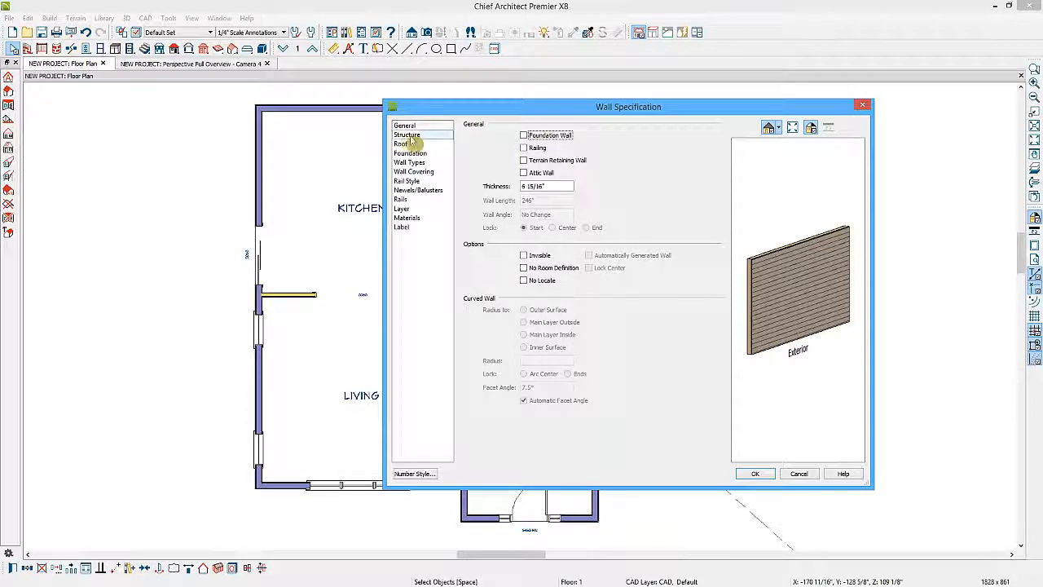
click(403, 144)
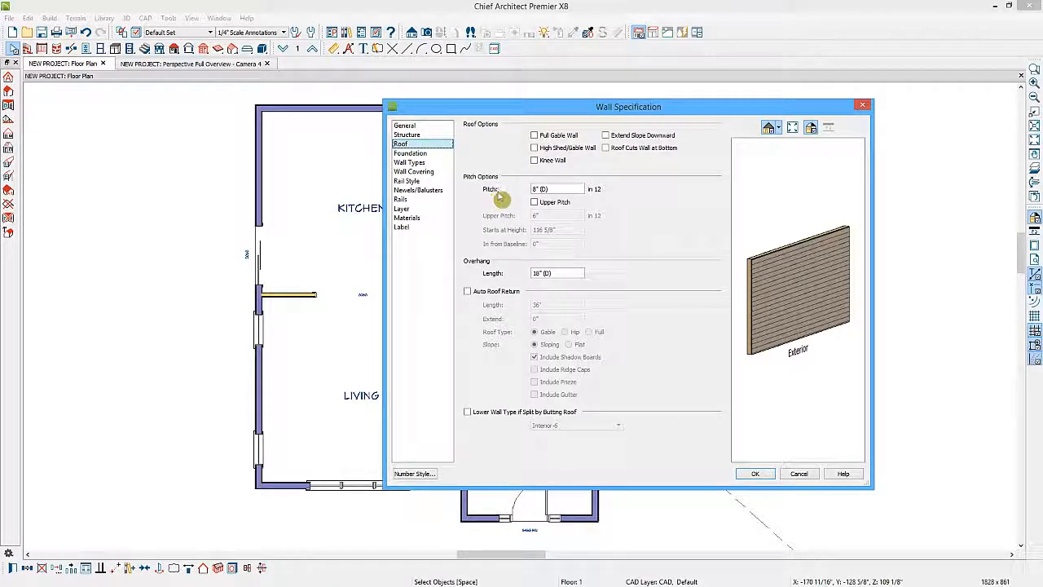
double_click(560, 189)
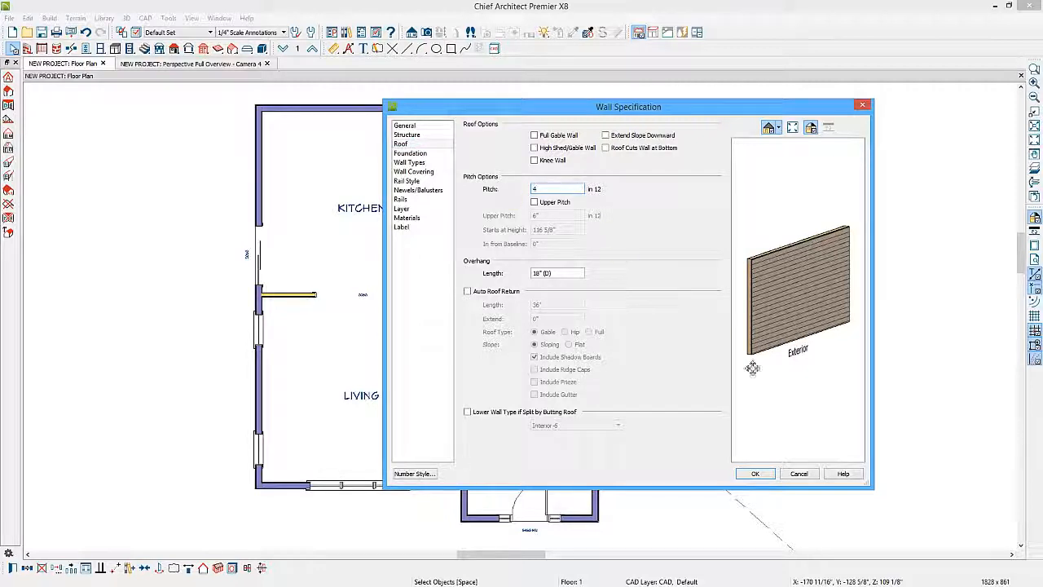
click(769, 474)
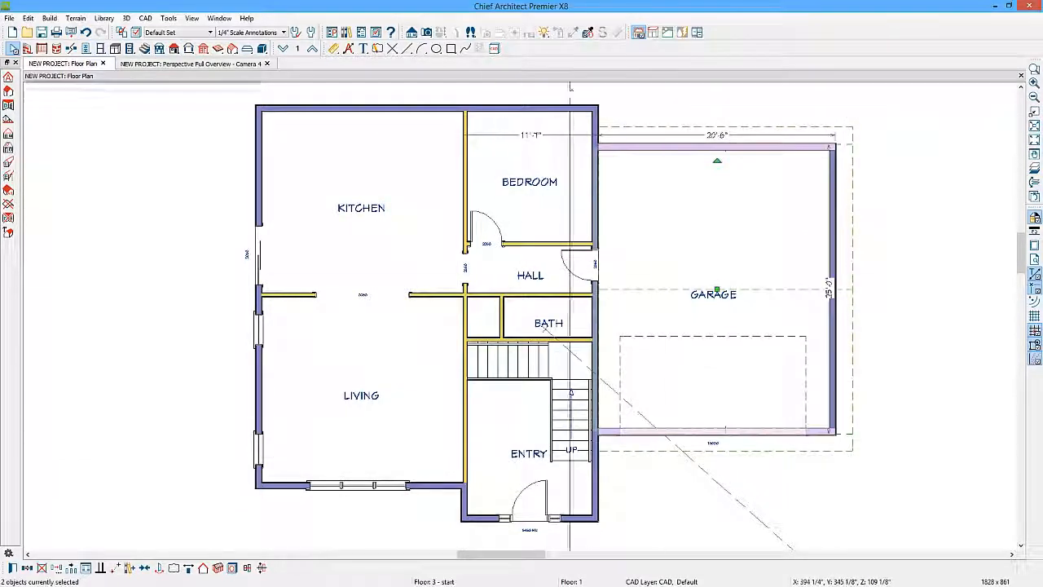
click(238, 65)
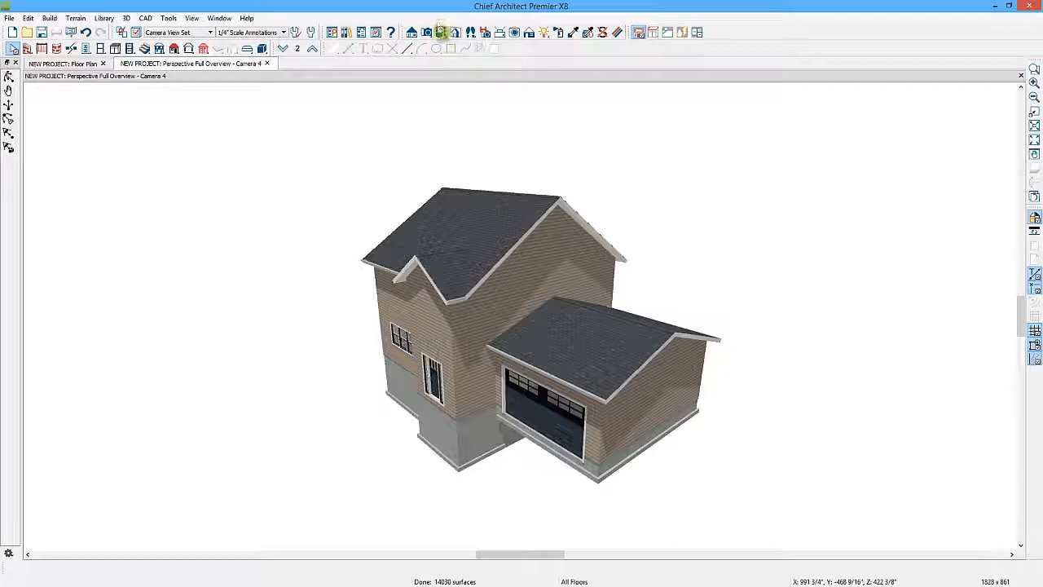
click(440, 32)
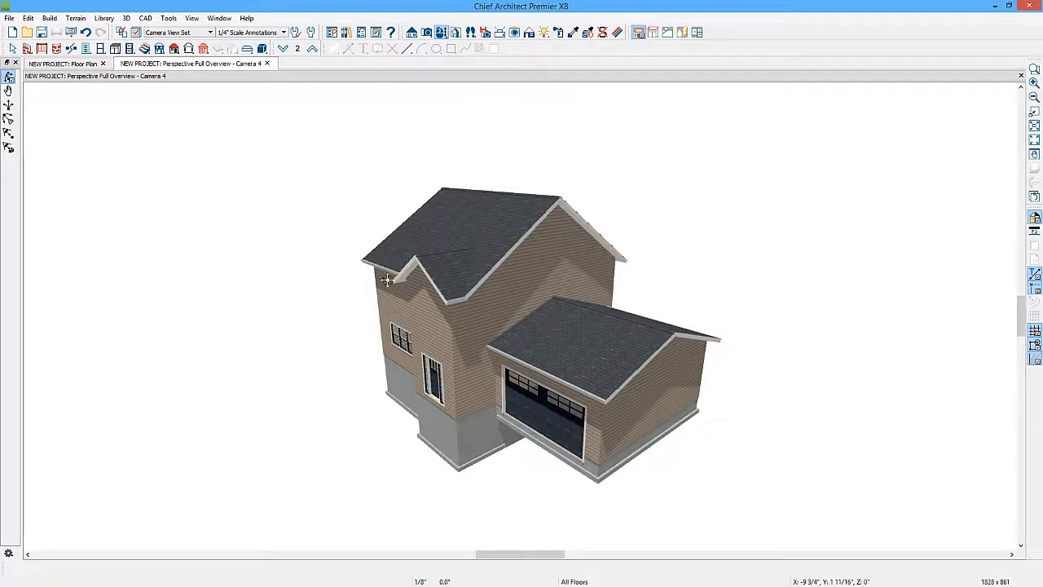
drag(333, 282, 536, 261)
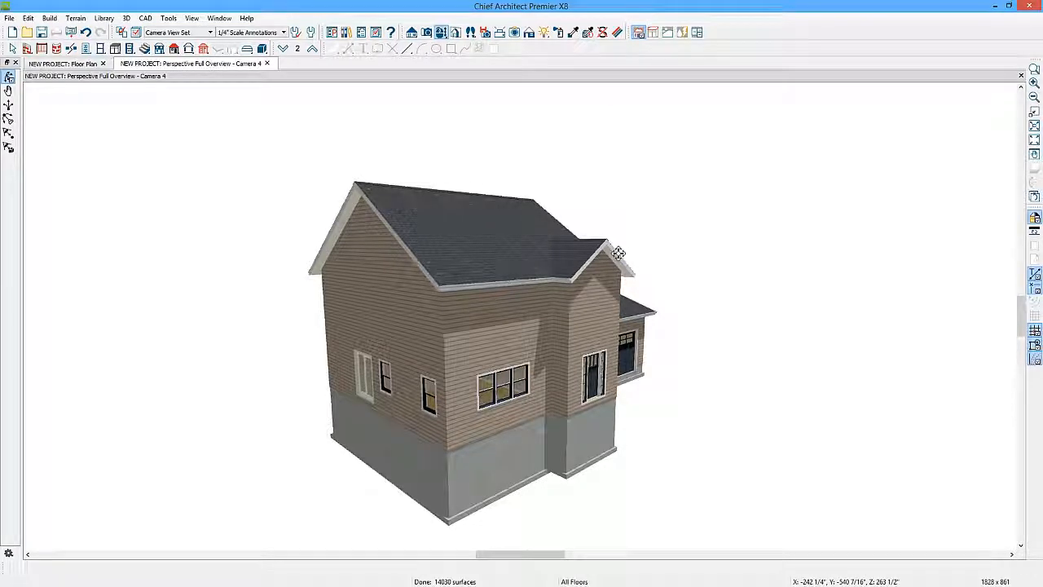
drag(585, 255, 486, 302)
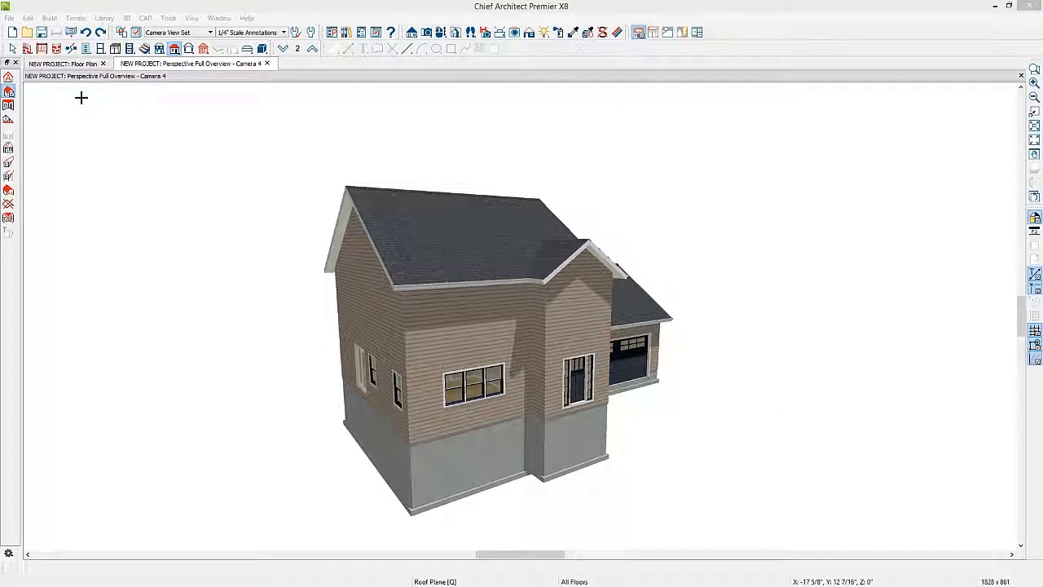
Step: Start a new plan, draw a rectangle of exterior walls, and derive a second floor from the first floor plan
click(13, 33)
drag(205, 171, 842, 521)
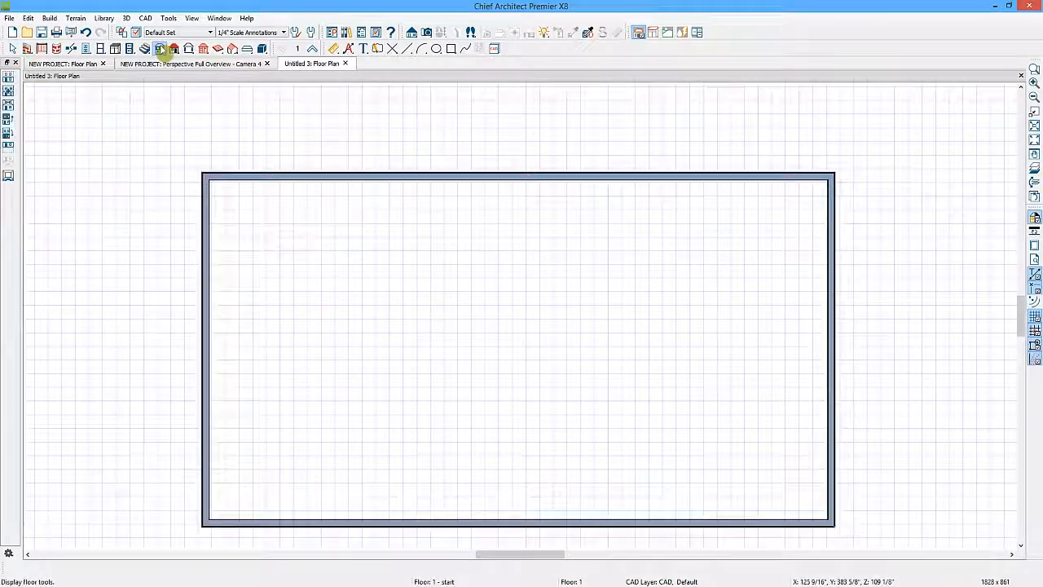
click(9, 78)
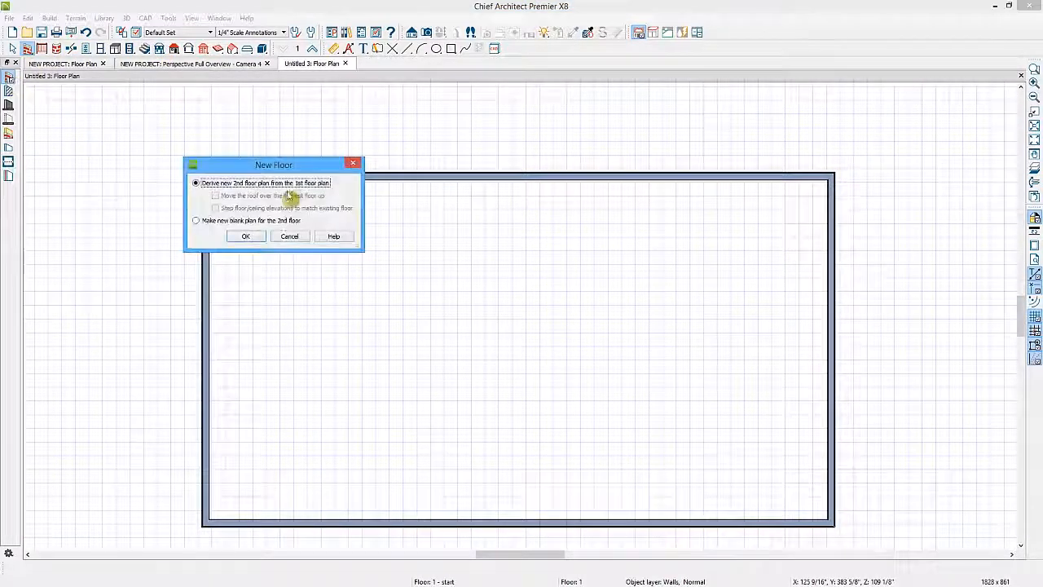
click(247, 236)
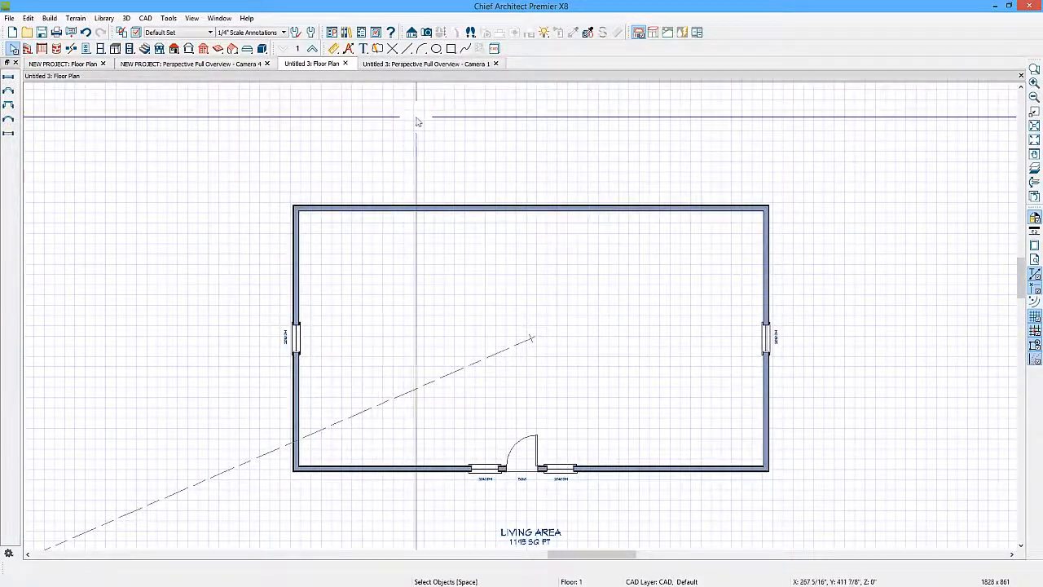
Step: Make the two side walls of the new plan's first floor full gable walls
click(417, 65)
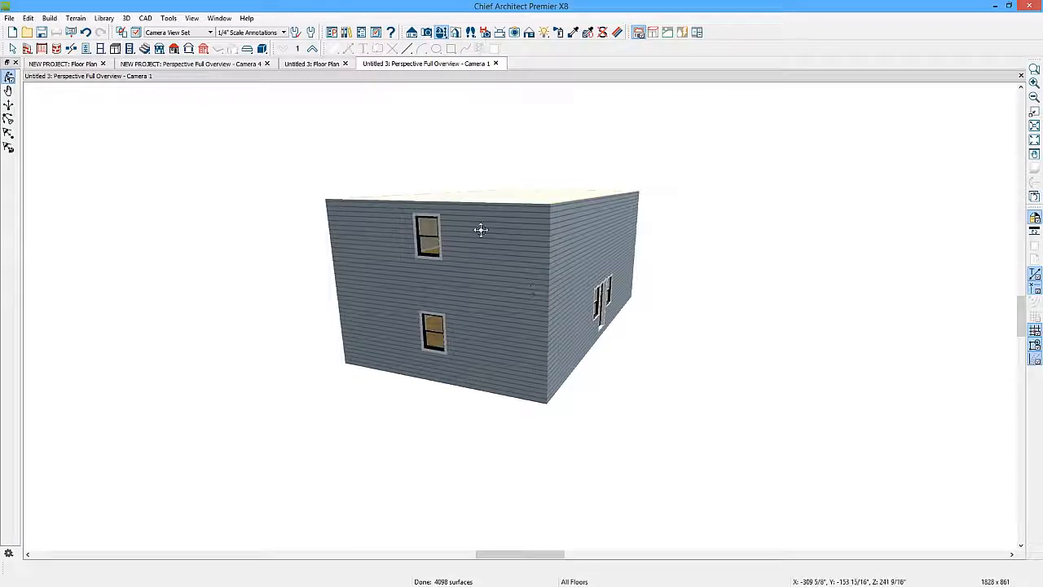
click(317, 65)
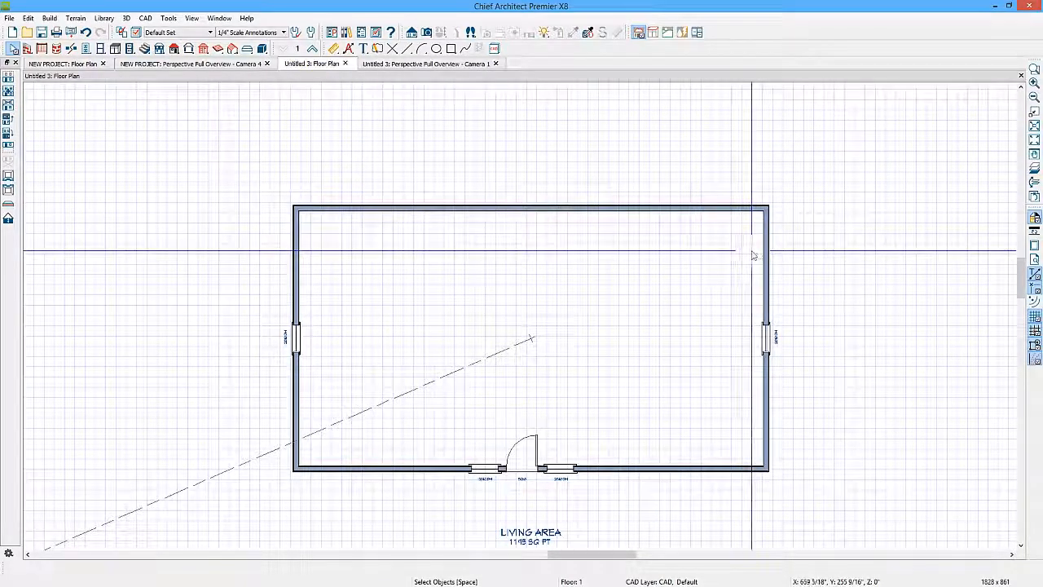
drag(780, 246, 256, 274)
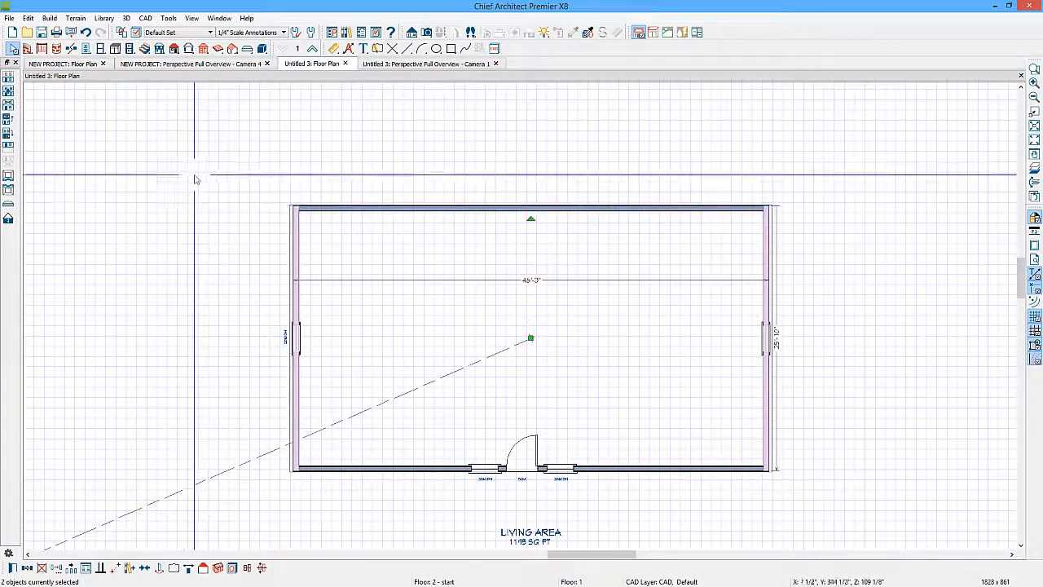
Step: Build roof planes with a 12 in 12 pitch, ignoring the top (2nd) floor
click(176, 49)
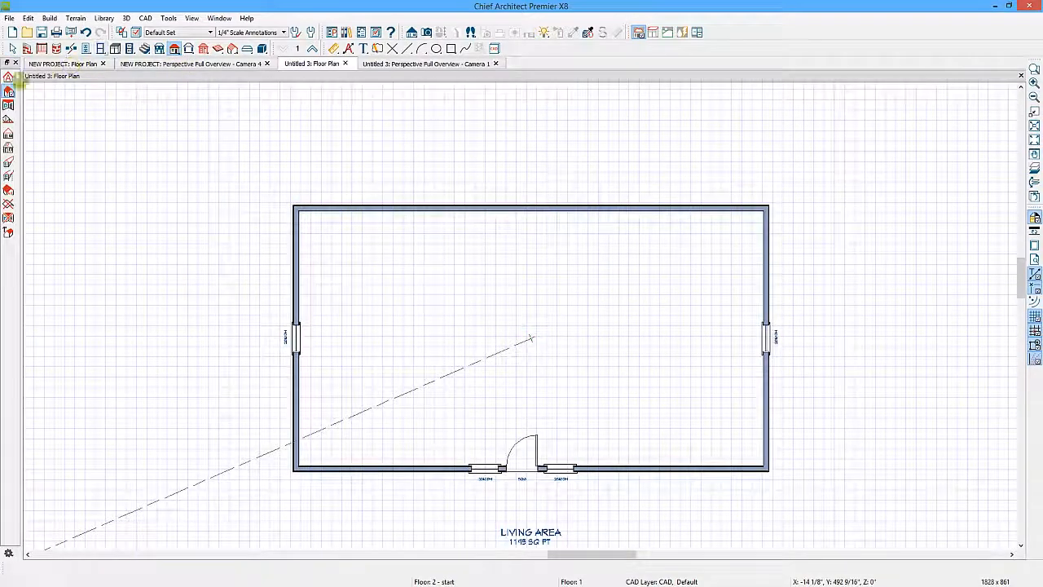
click(8, 77)
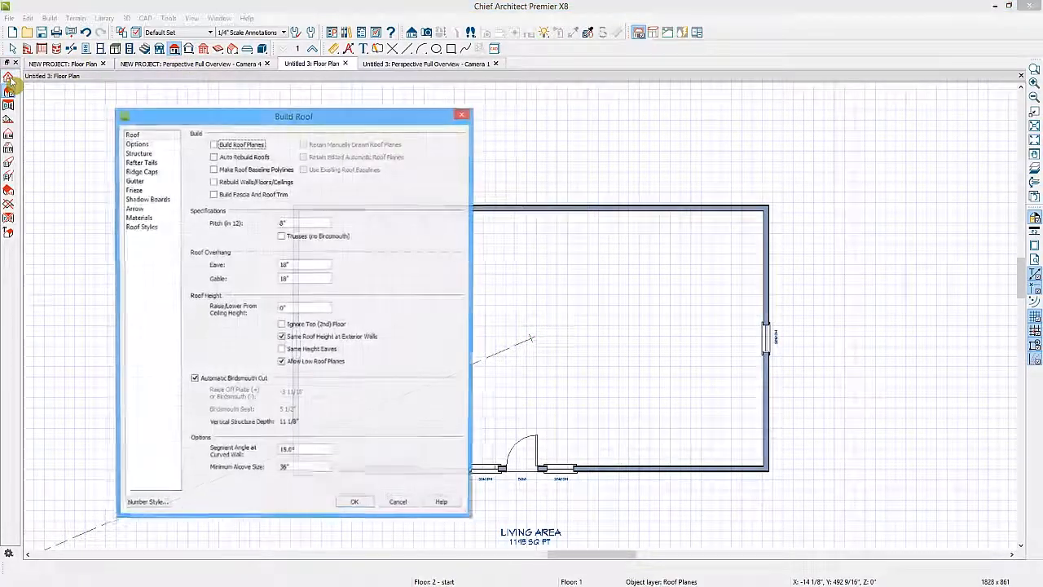
click(213, 145)
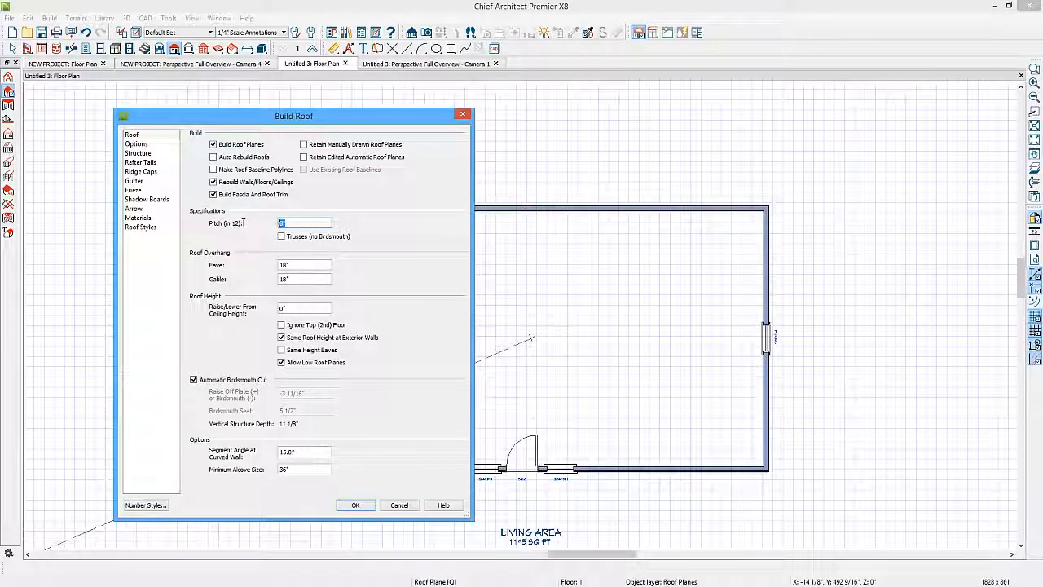
text(12)
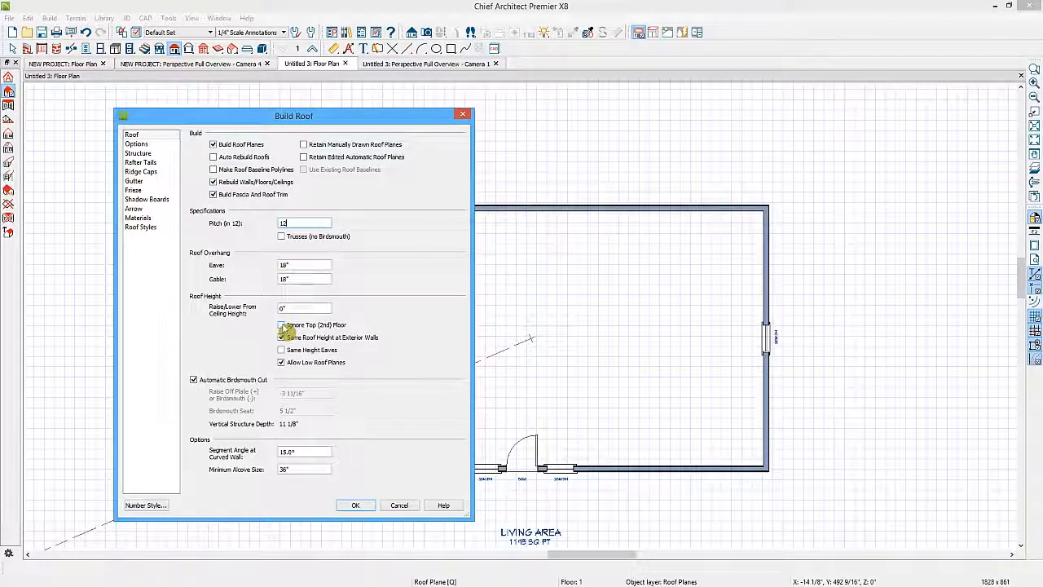
click(282, 325)
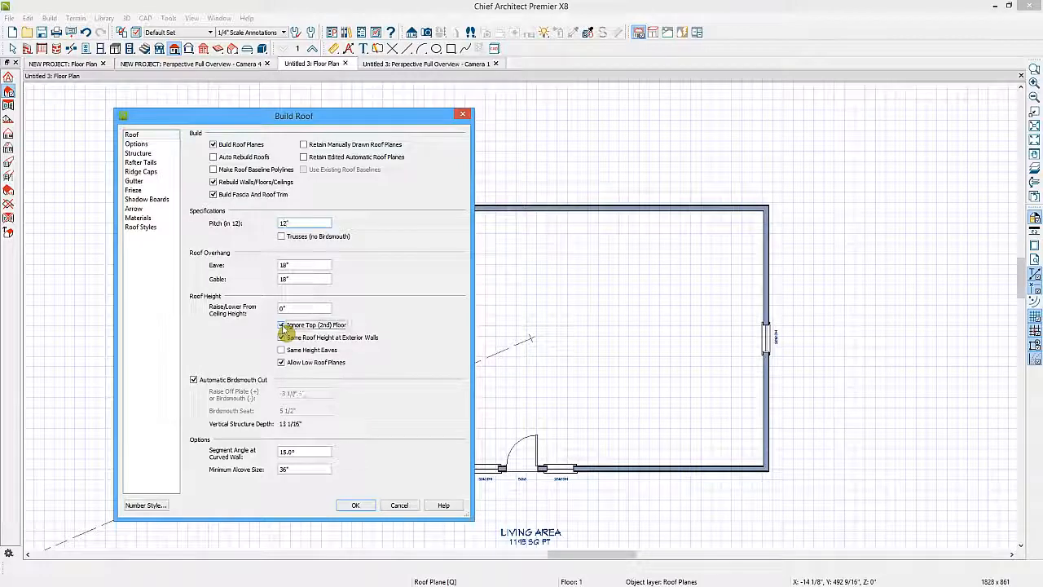
click(362, 505)
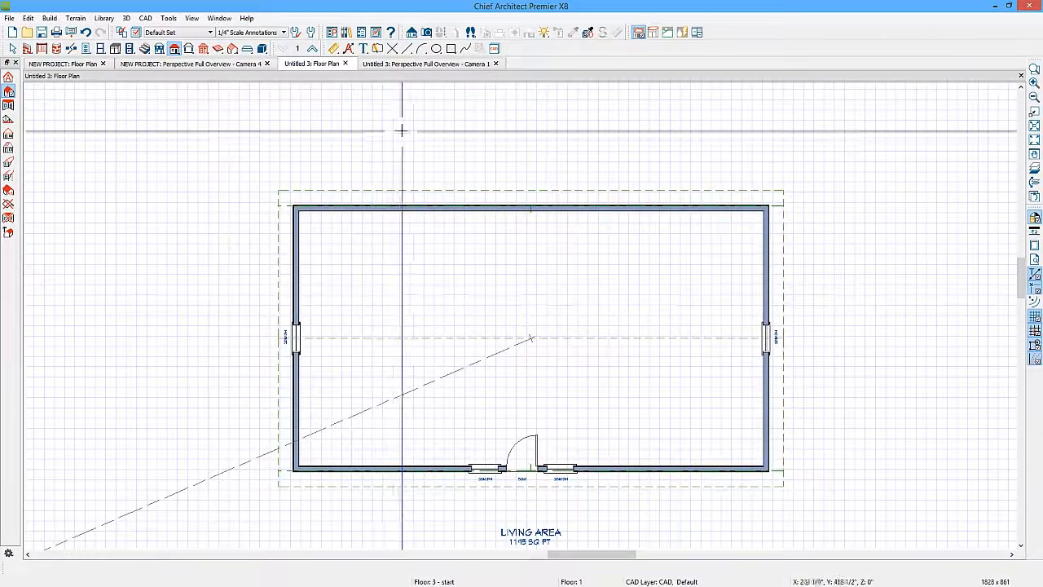
Step: Check the new roof in the perspective view, and create a backclipped cross section through the house from the first floor plan
click(423, 65)
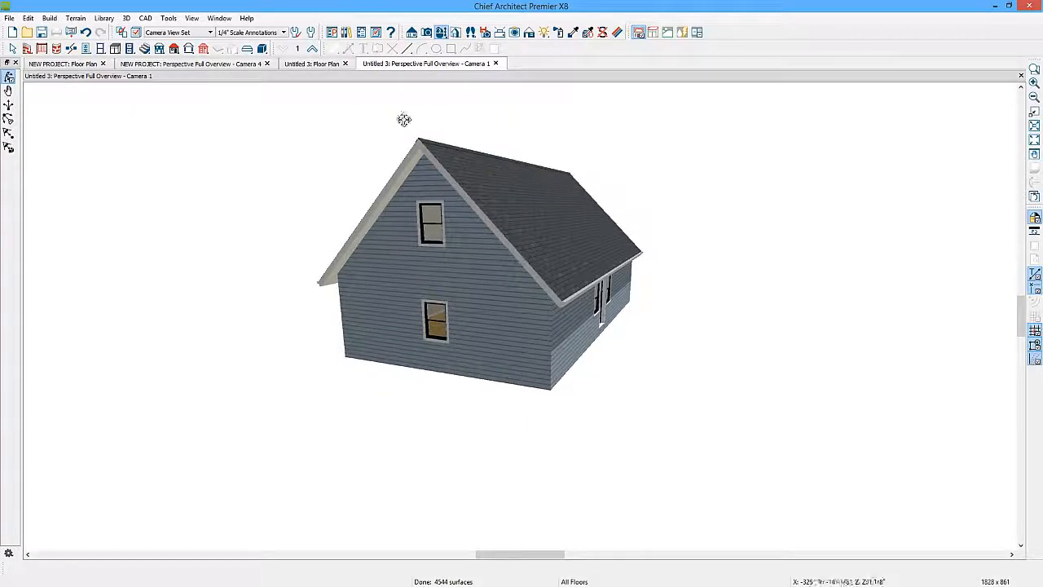
click(308, 65)
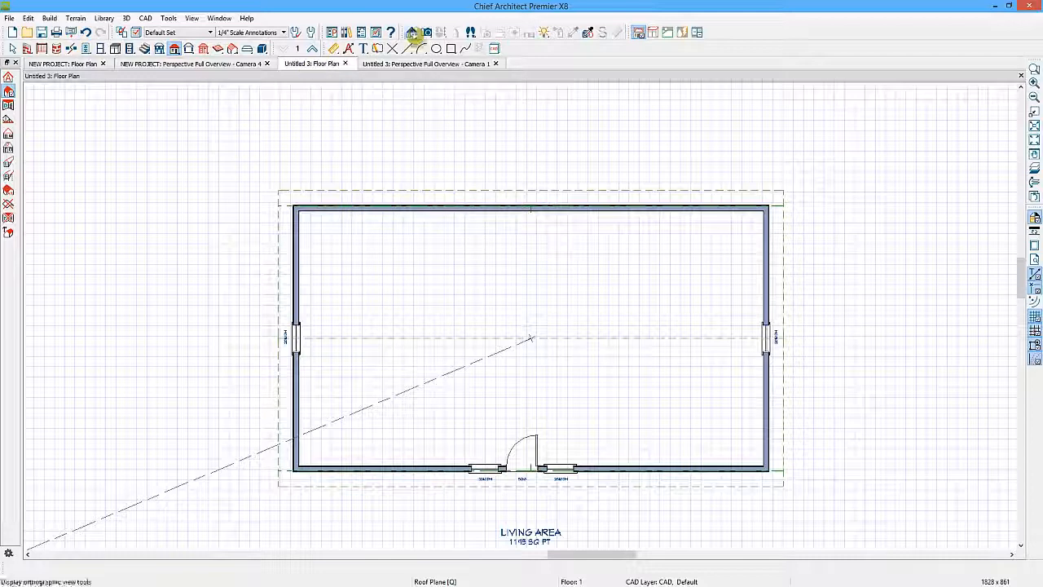
click(413, 32)
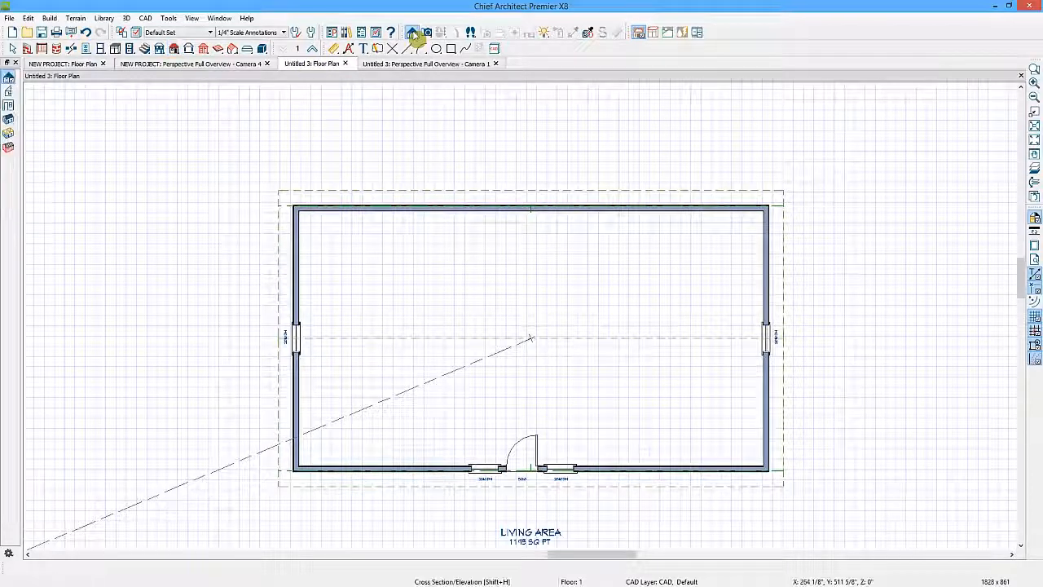
click(8, 92)
drag(394, 302, 404, 302)
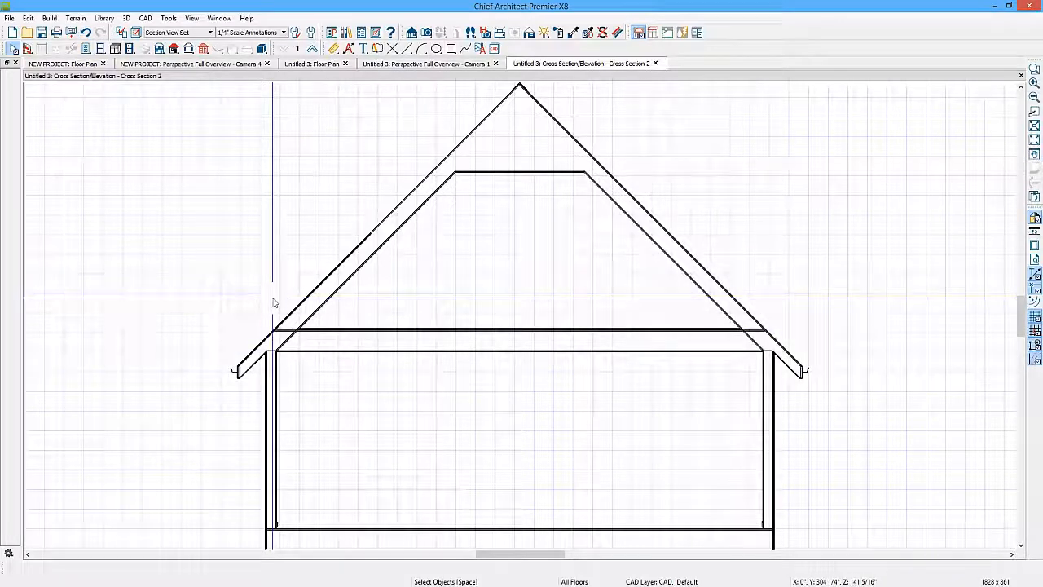
Step: Rebuild the roof planes with the roof raised 36 inches from ceiling height
click(174, 50)
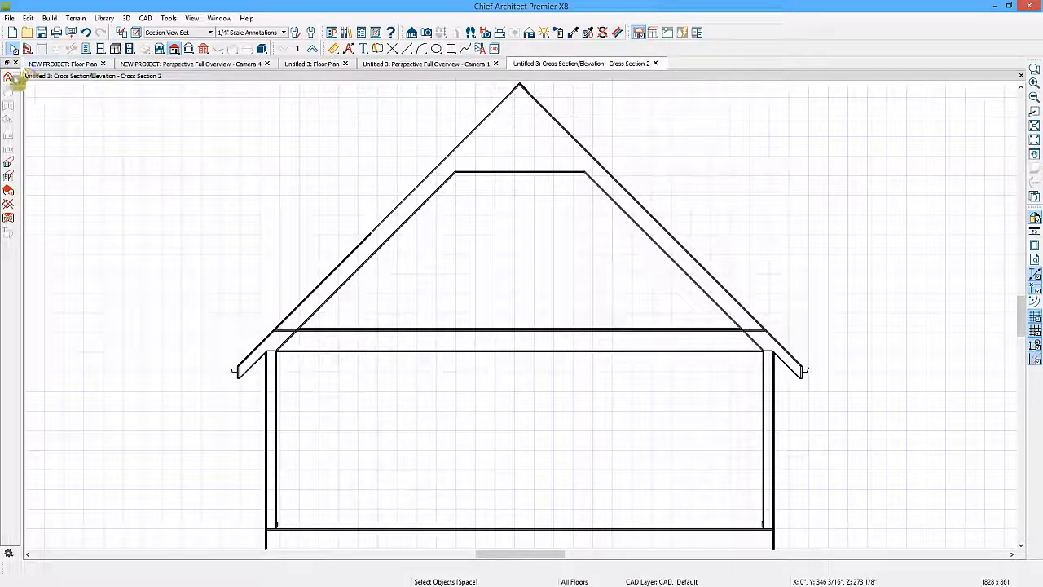
click(8, 77)
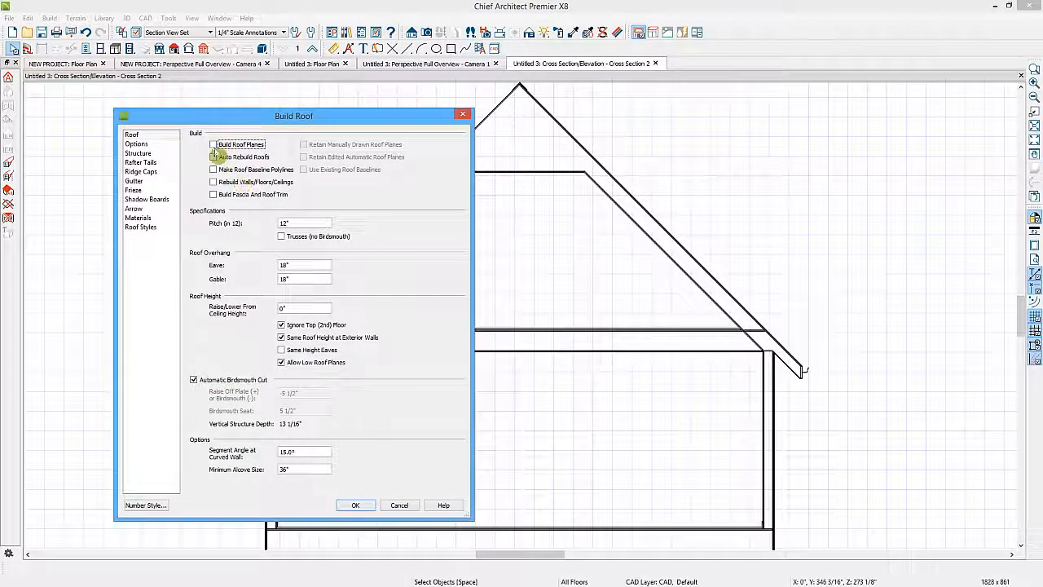
click(214, 145)
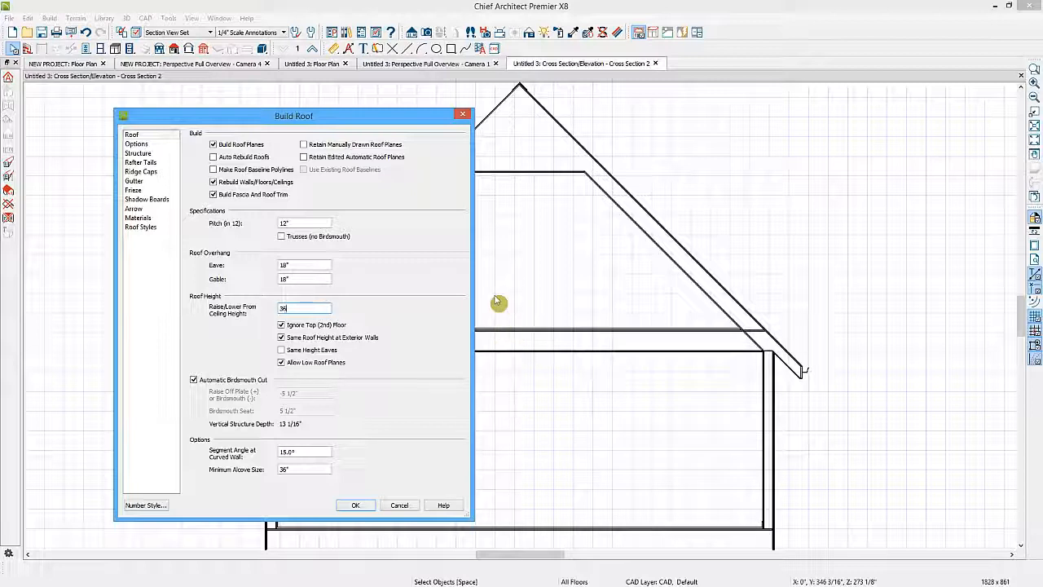
click(358, 506)
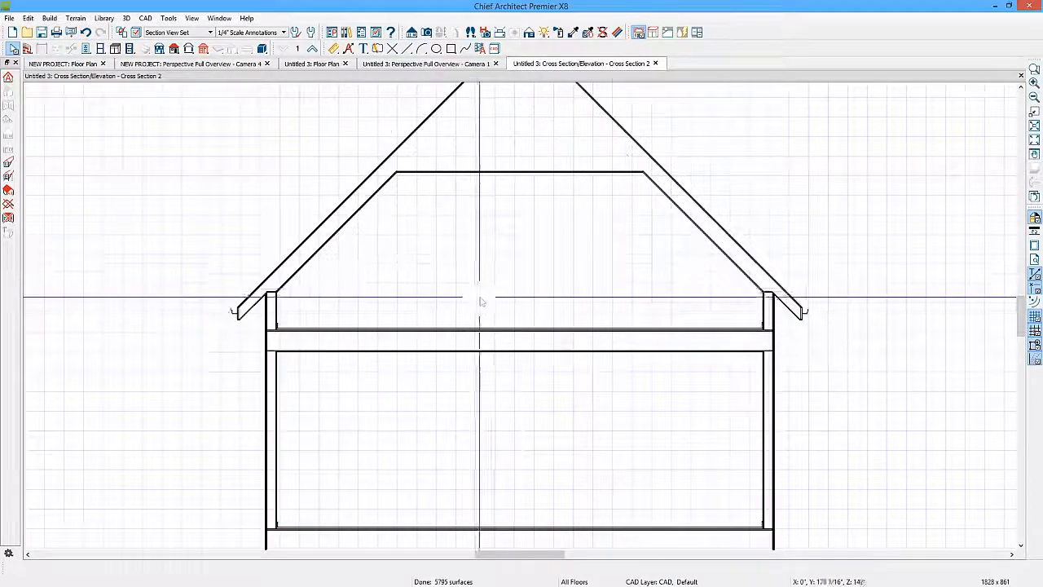
scroll(471, 305, down, 1)
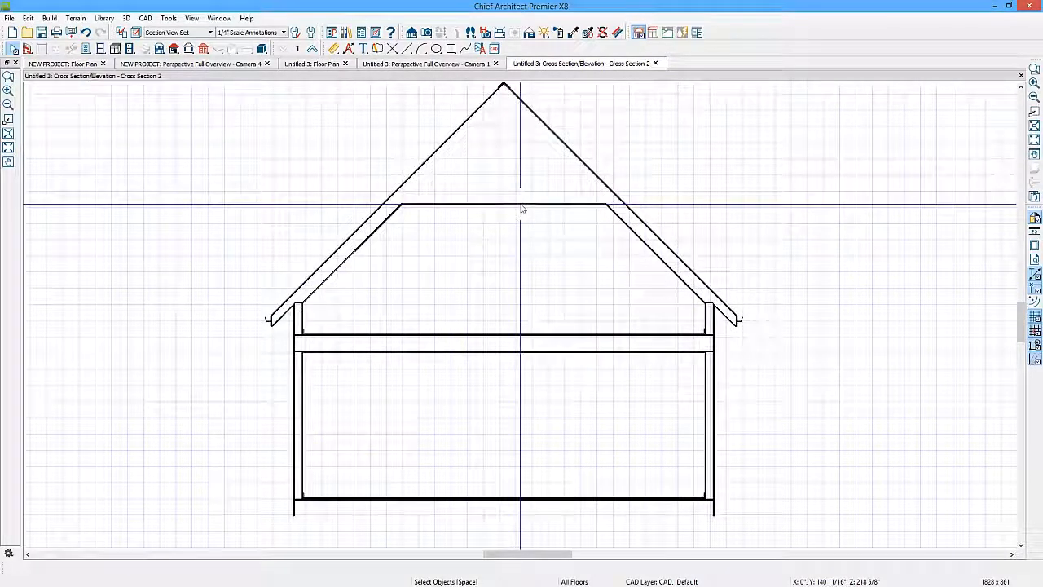
Step: Compare the ceiling break lines on the second floor plan with the sloped ceiling in the cross section
click(318, 67)
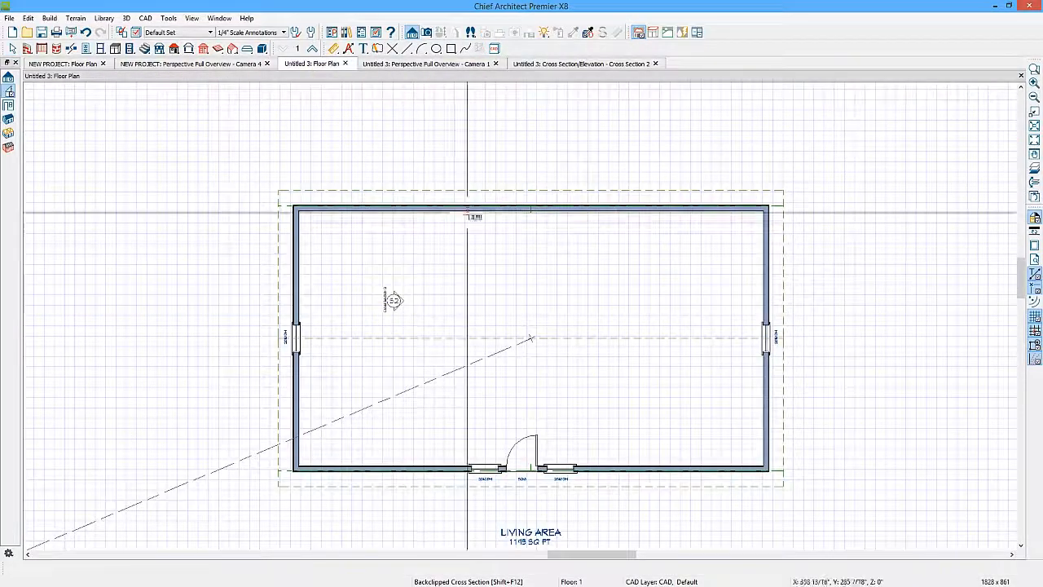
click(312, 48)
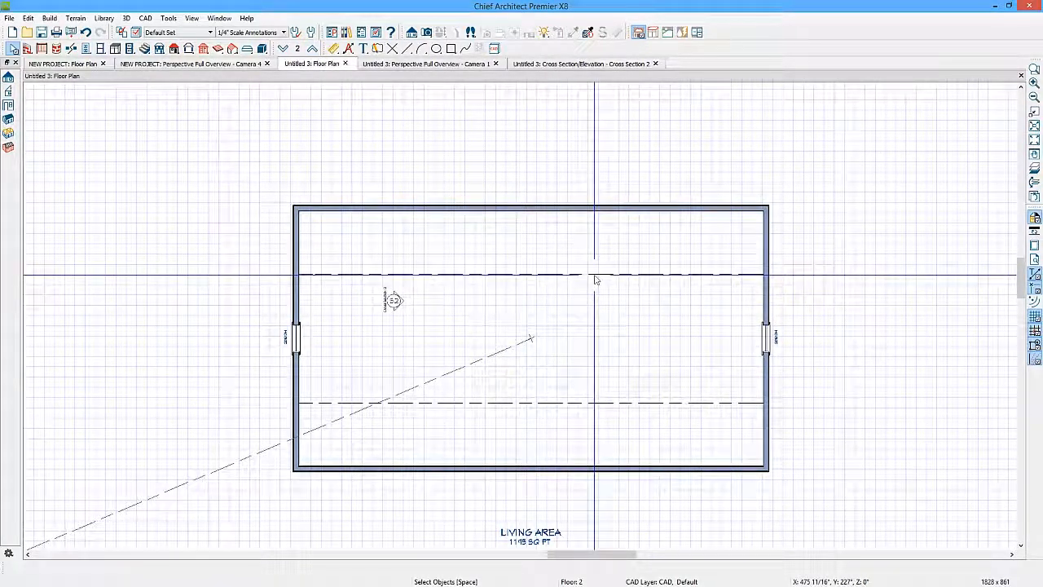
click(578, 65)
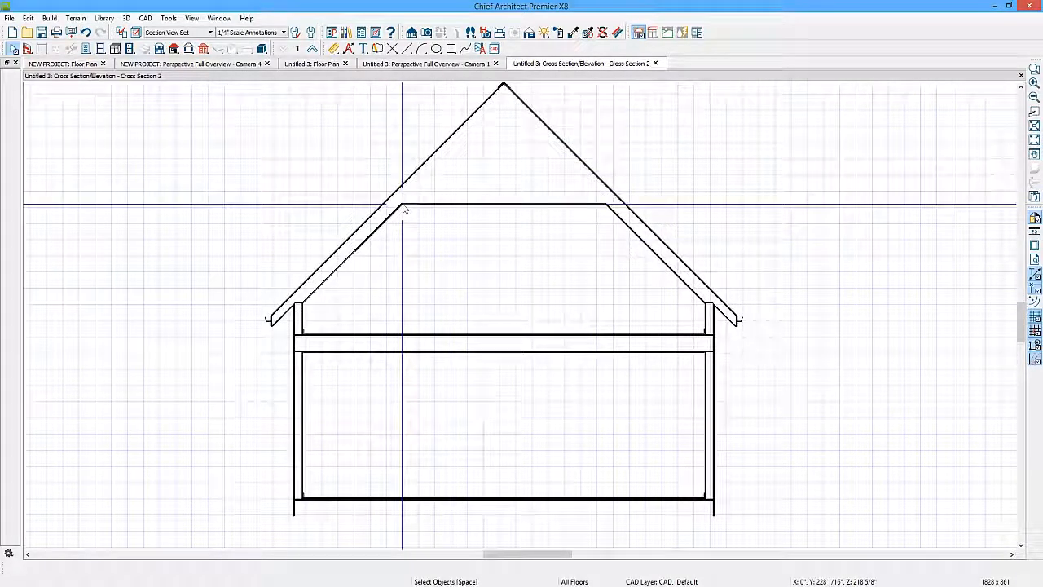
Step: Remove the ceiling over the second-floor room and check the result in the cross section and perspective views
click(312, 63)
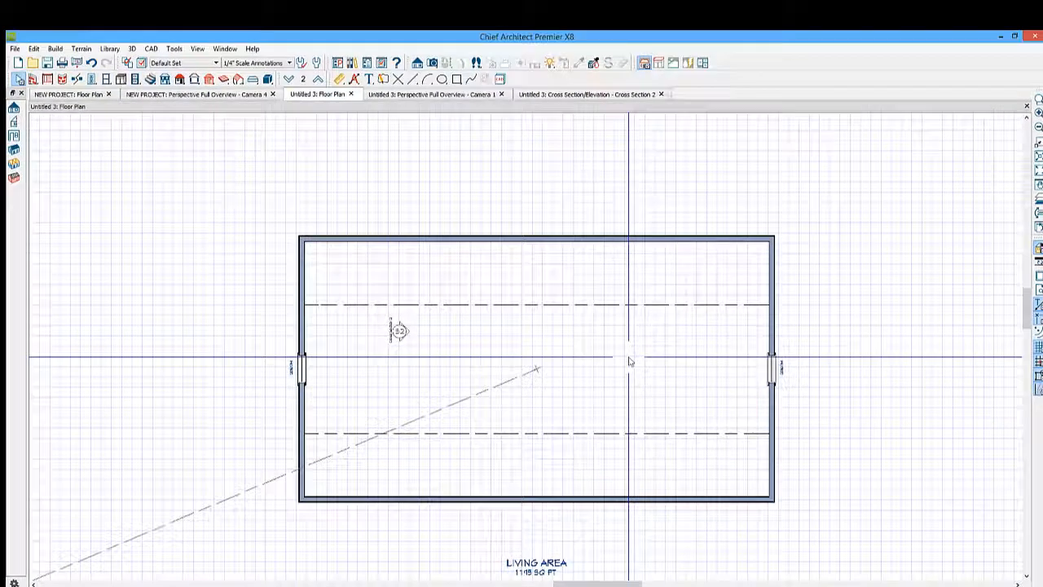
double_click(630, 361)
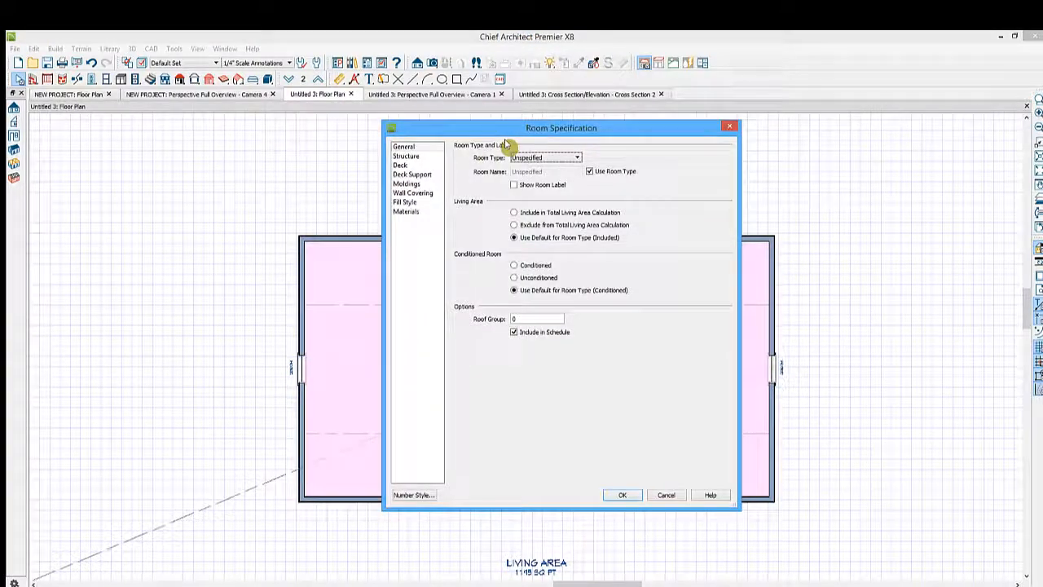
click(406, 155)
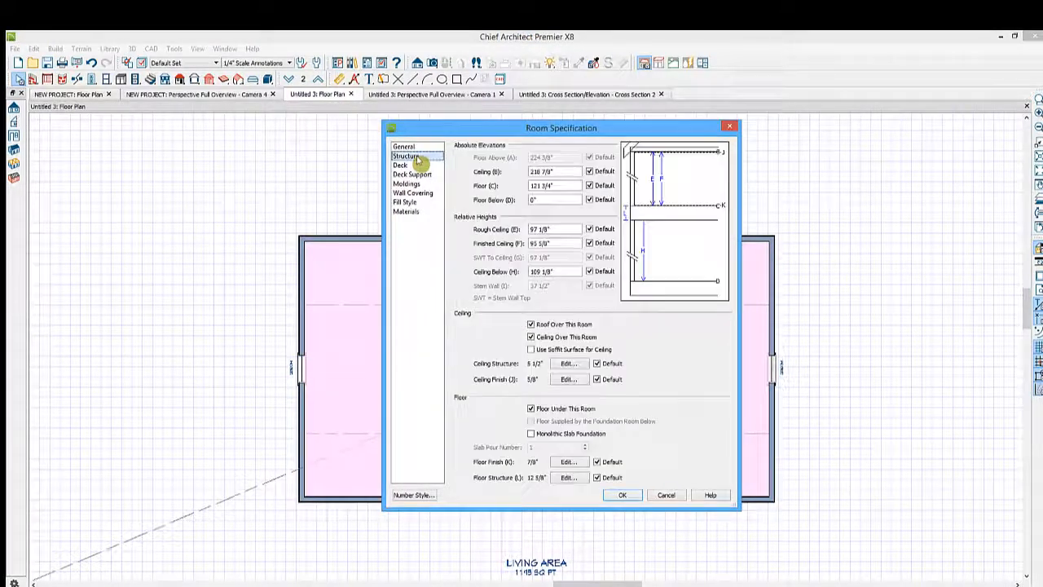
click(530, 336)
click(622, 494)
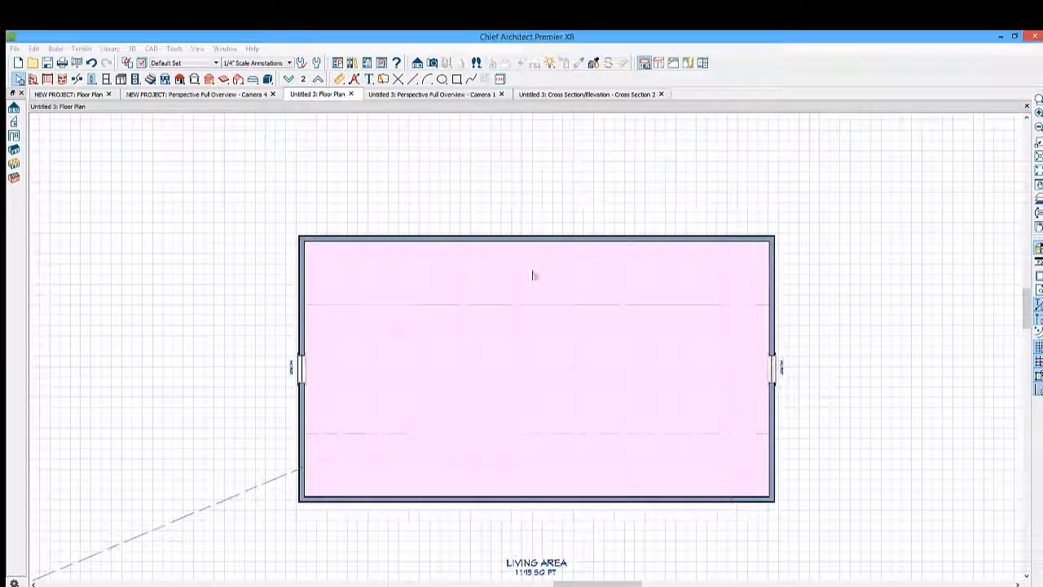
click(554, 93)
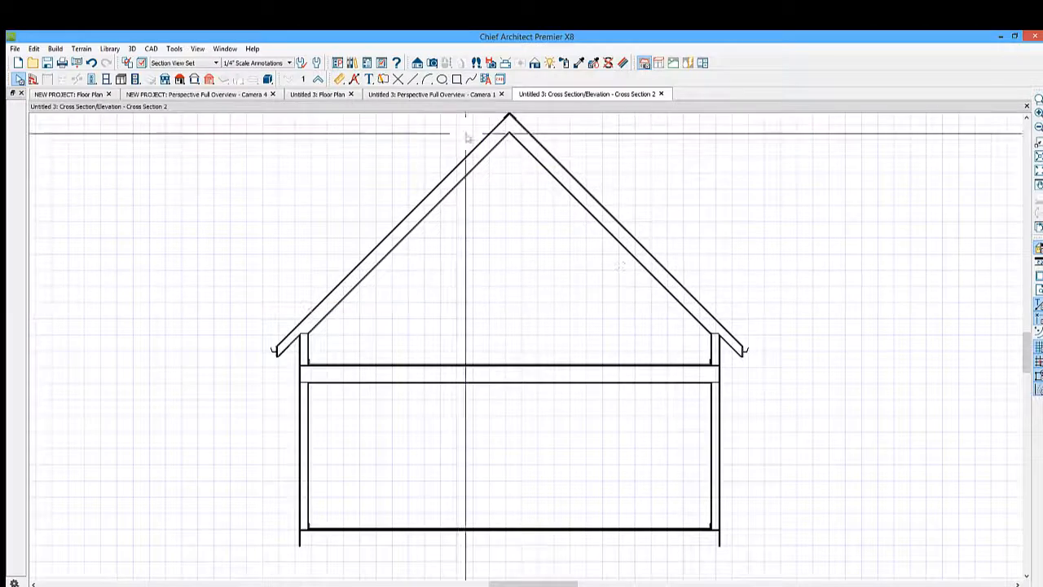
click(444, 95)
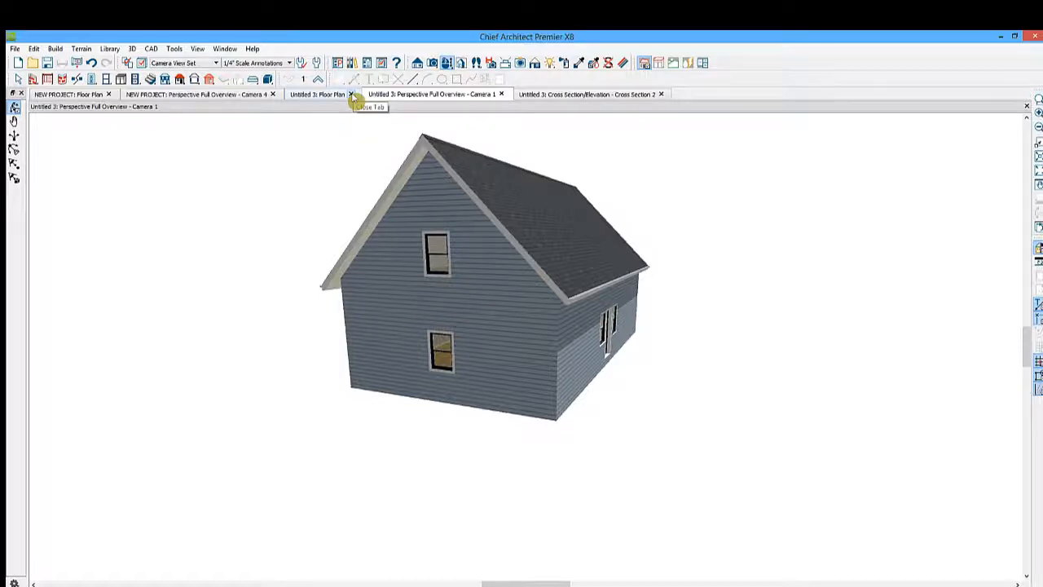
Step: Close the Untitled 3 plan and tile the NEW PROJECT perspective and floor plan views vertically
click(350, 94)
click(562, 342)
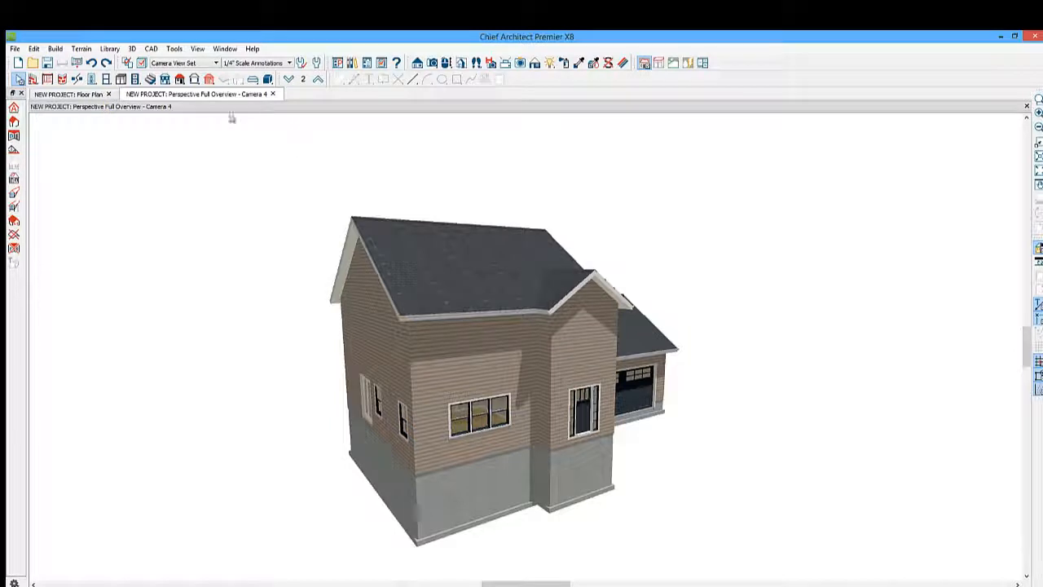
click(225, 49)
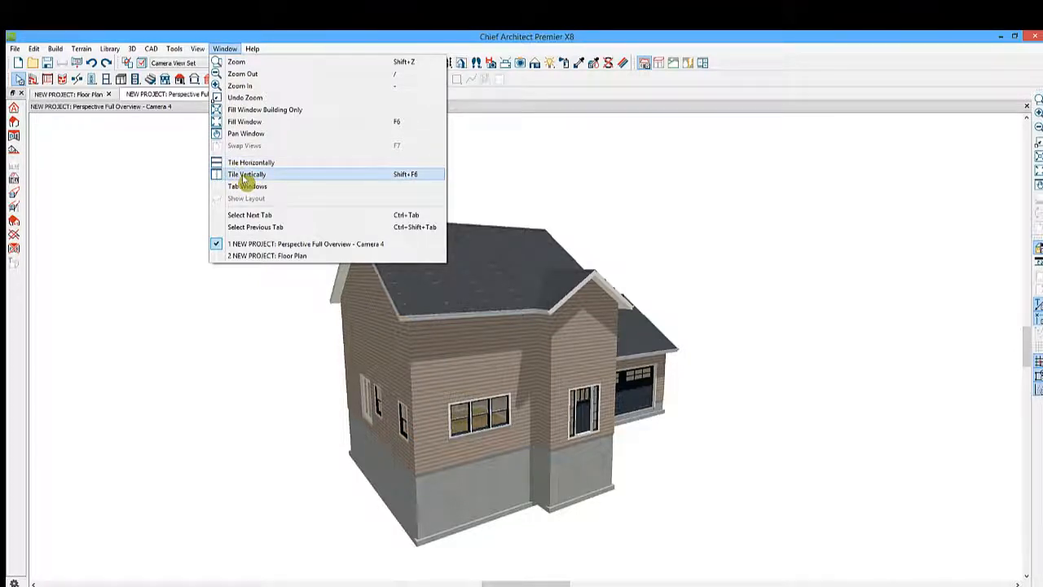
click(416, 179)
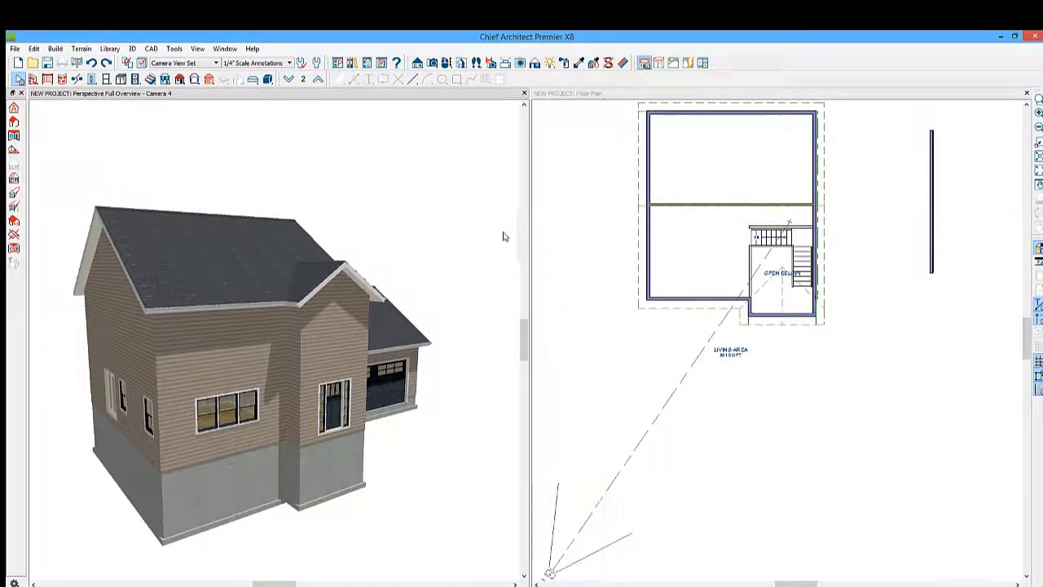
click(469, 101)
click(625, 96)
click(468, 96)
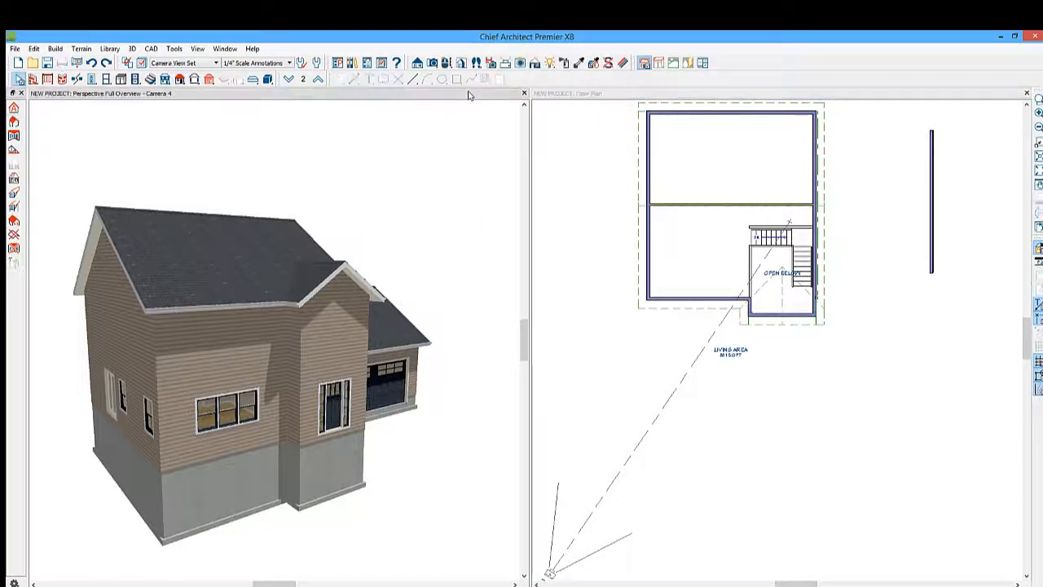
Step: Delete the horizontal interior wall that divides the second floor in the NEW PROJECT plan
click(629, 98)
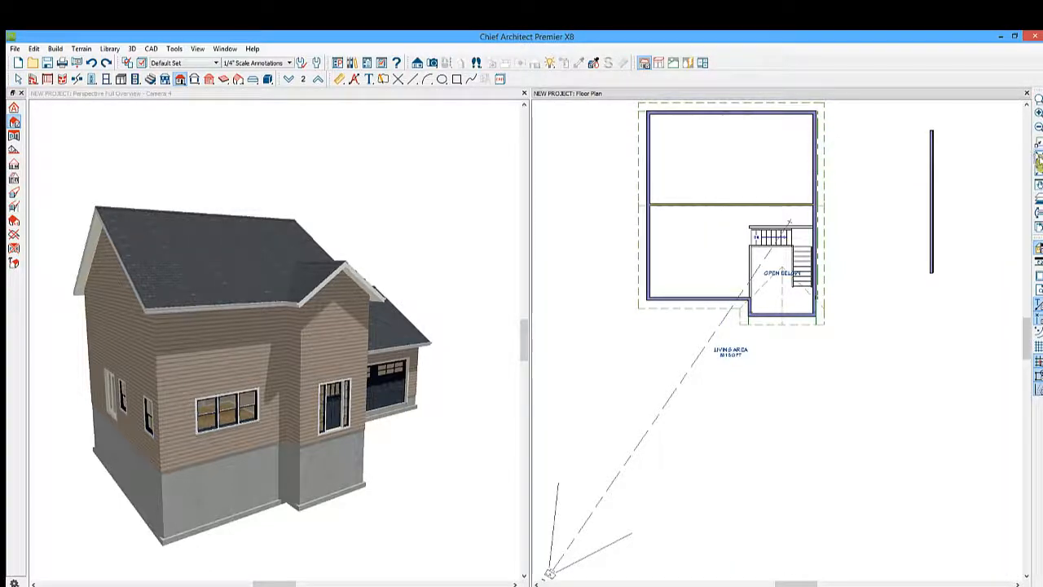
click(1039, 160)
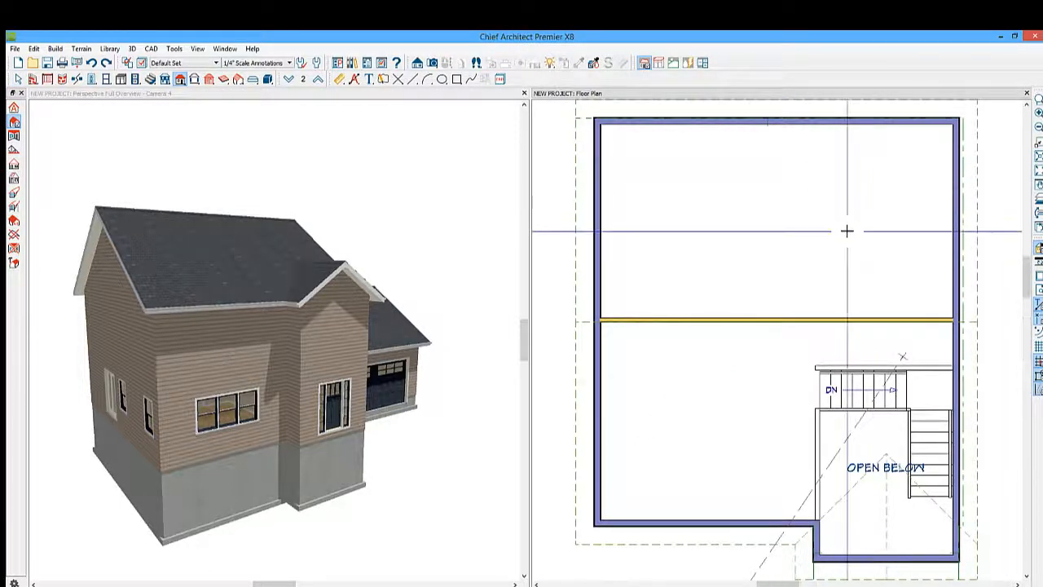
click(772, 320)
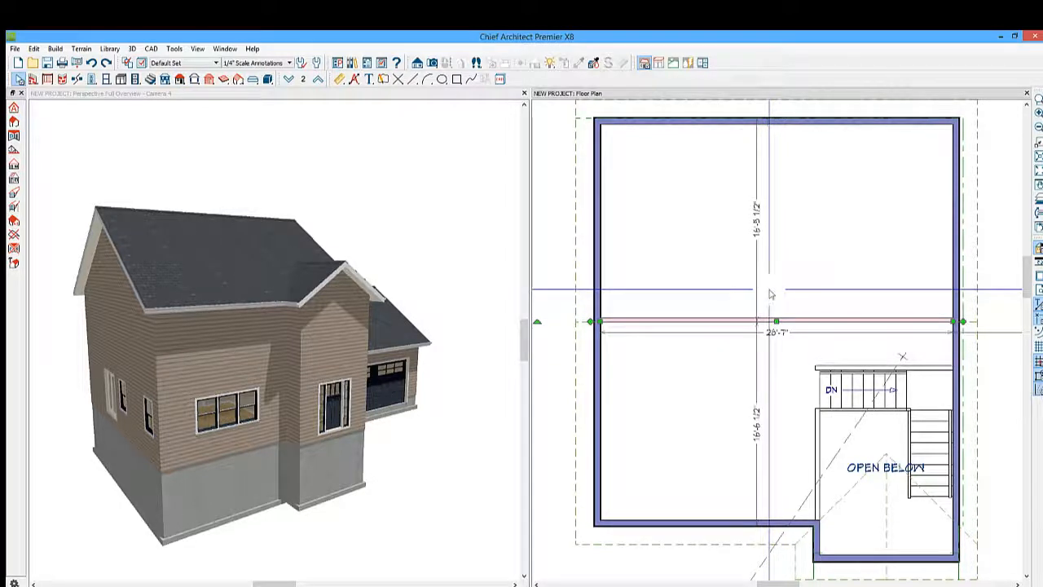
key(Delete)
Step: Set the pitch of all roof planes over the second floor to 12 inches, turning off Auto Rebuild Roofs
scroll(769, 276, down, 2)
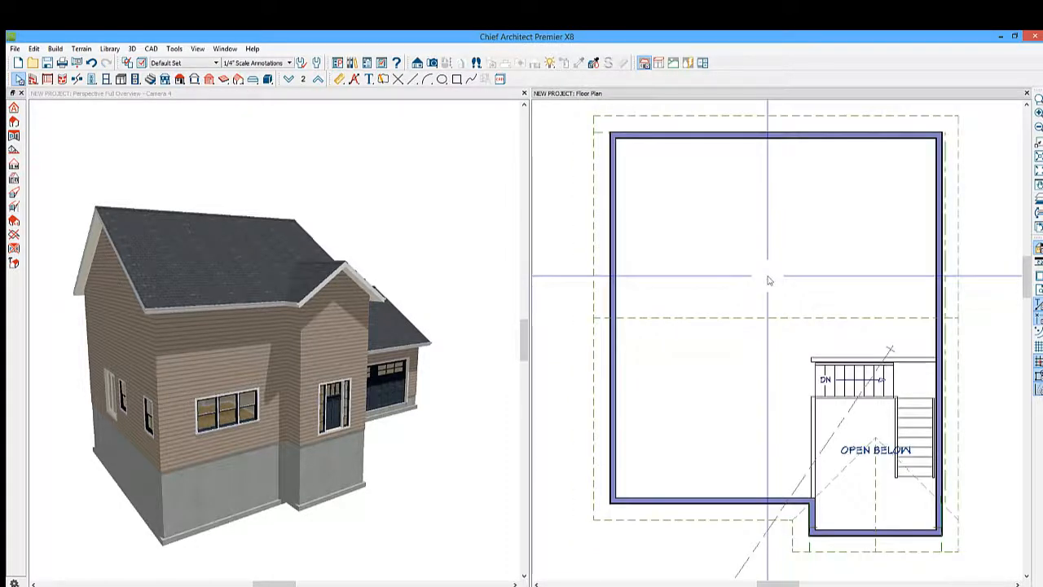
middle_drag(767, 276, 742, 278)
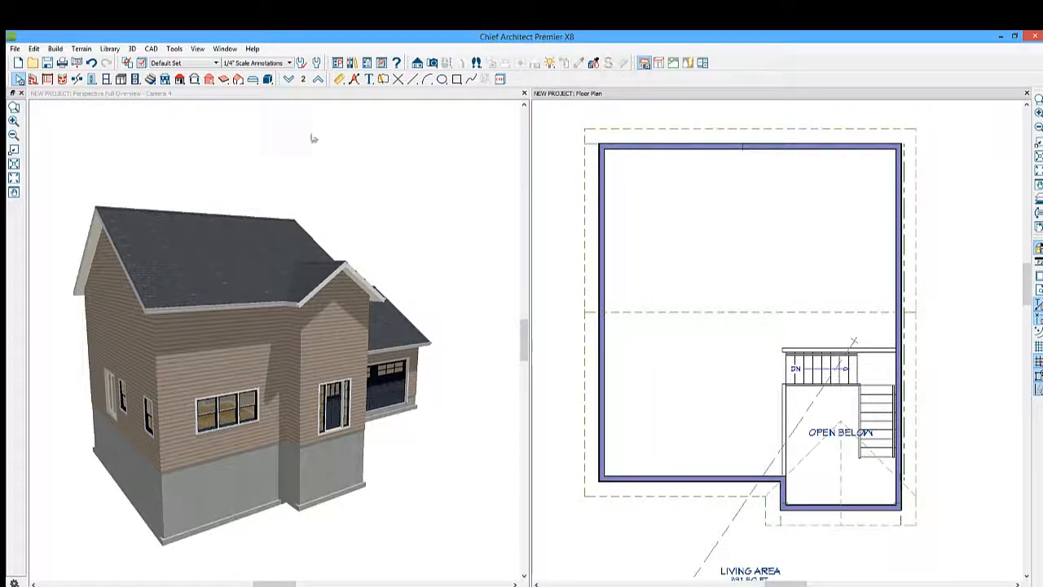
click(180, 78)
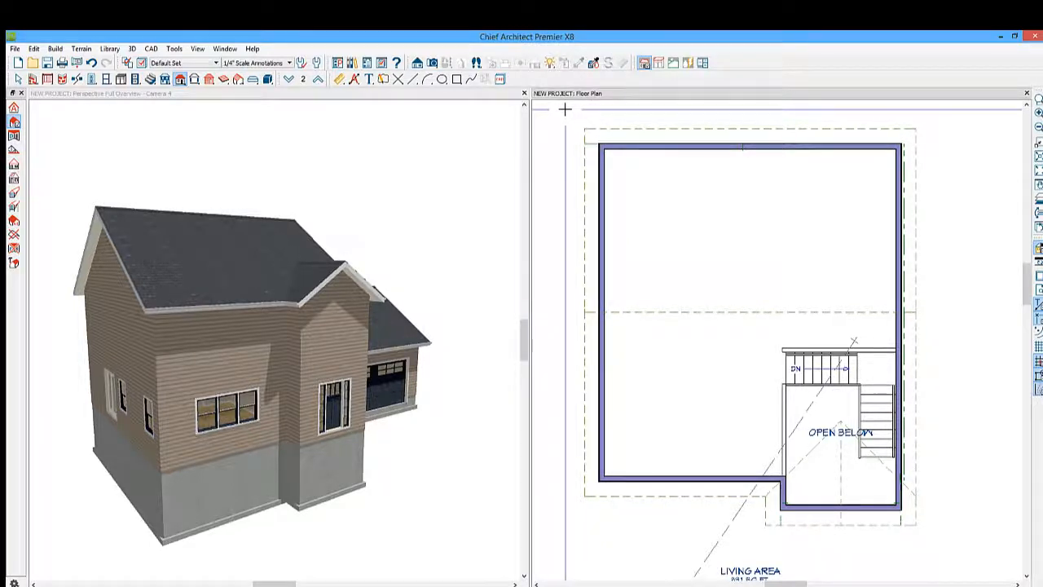
drag(565, 109, 962, 541)
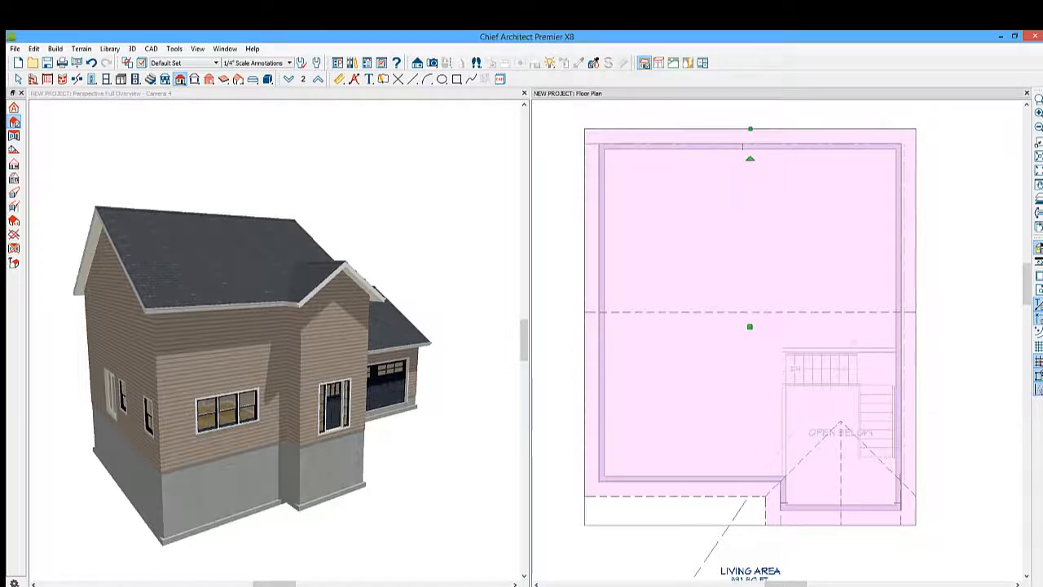
key(ctrl+e)
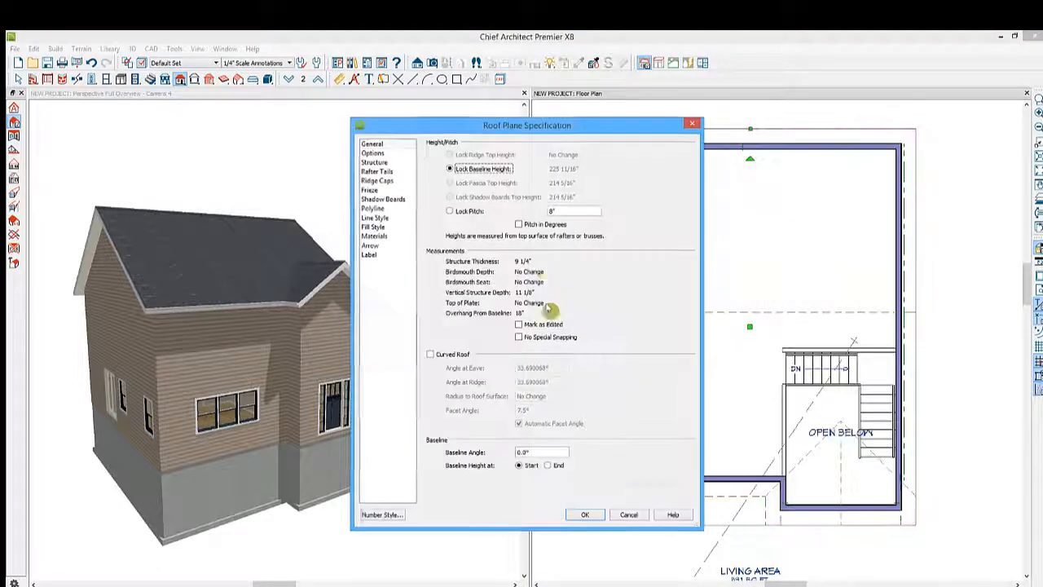
click(573, 212)
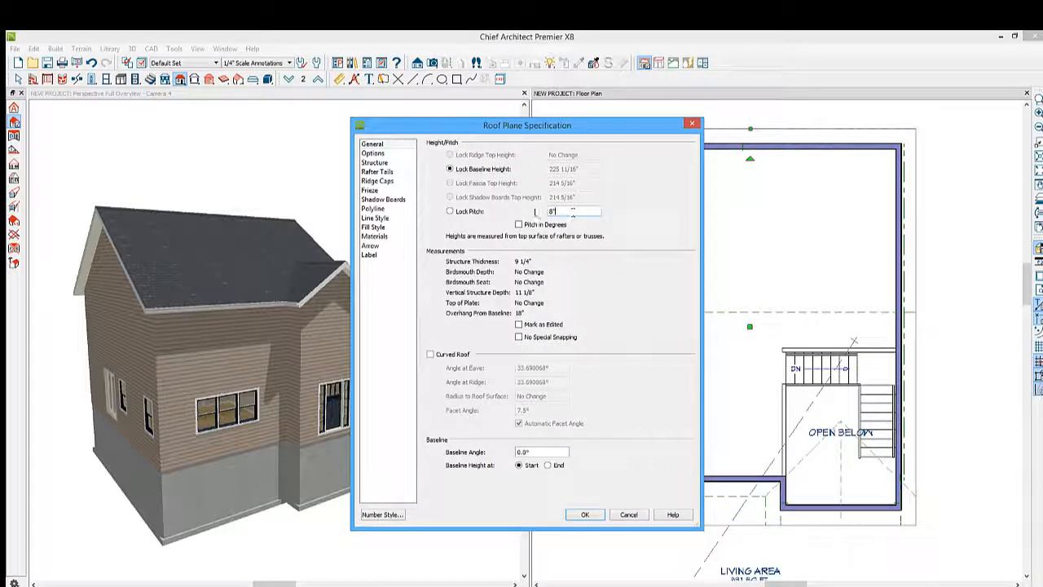
text(12)
click(582, 515)
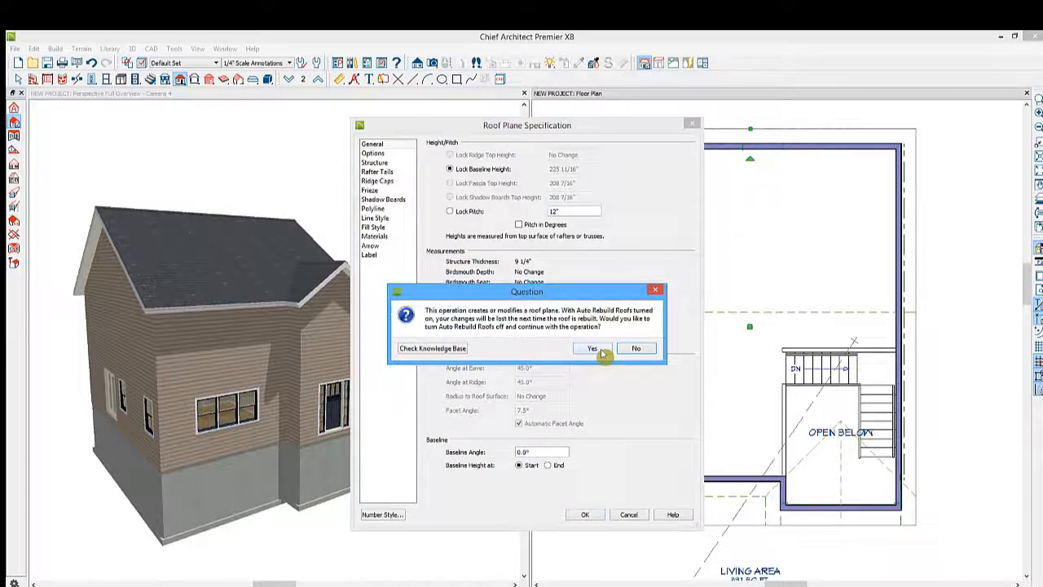
click(601, 352)
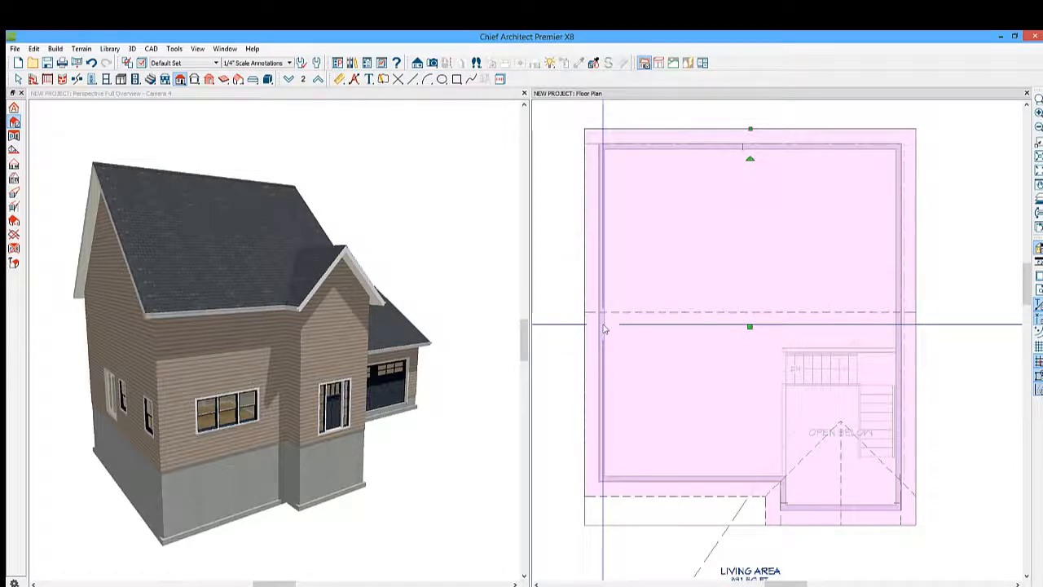
Step: Review the ceiling heights and structure settings of the large second-floor room
key(space)
double_click(663, 262)
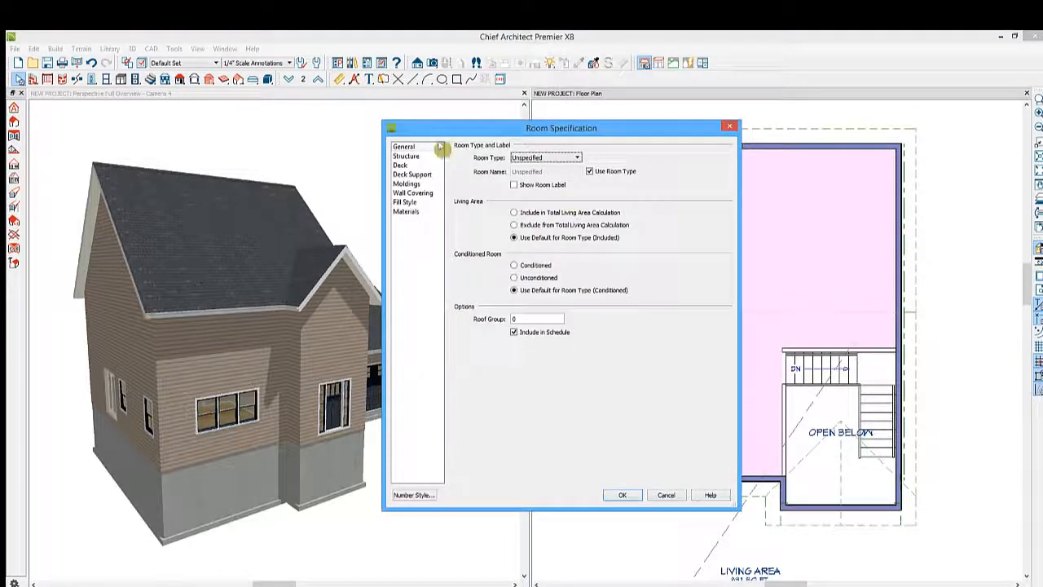
click(406, 155)
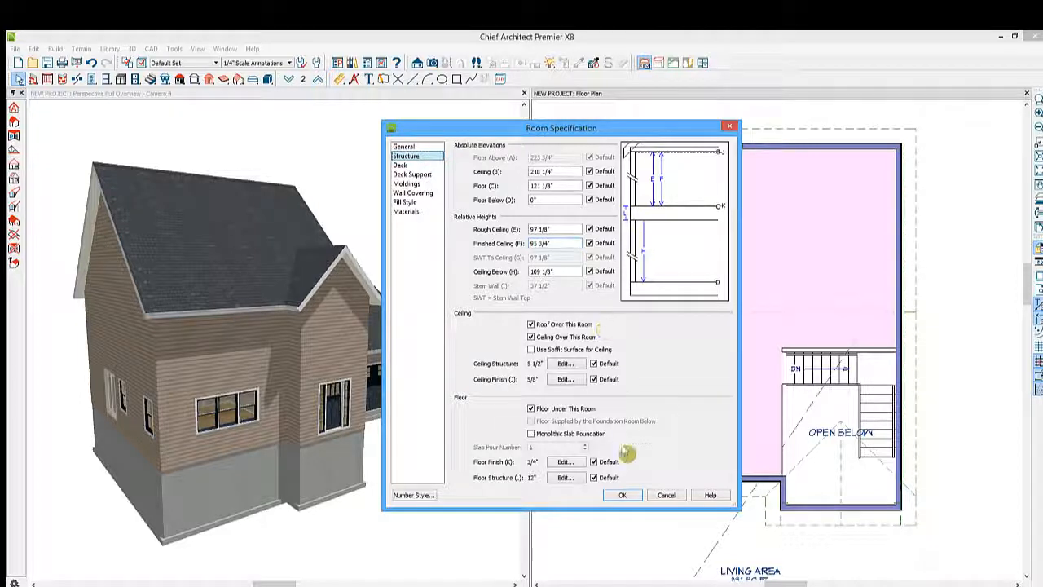
click(624, 494)
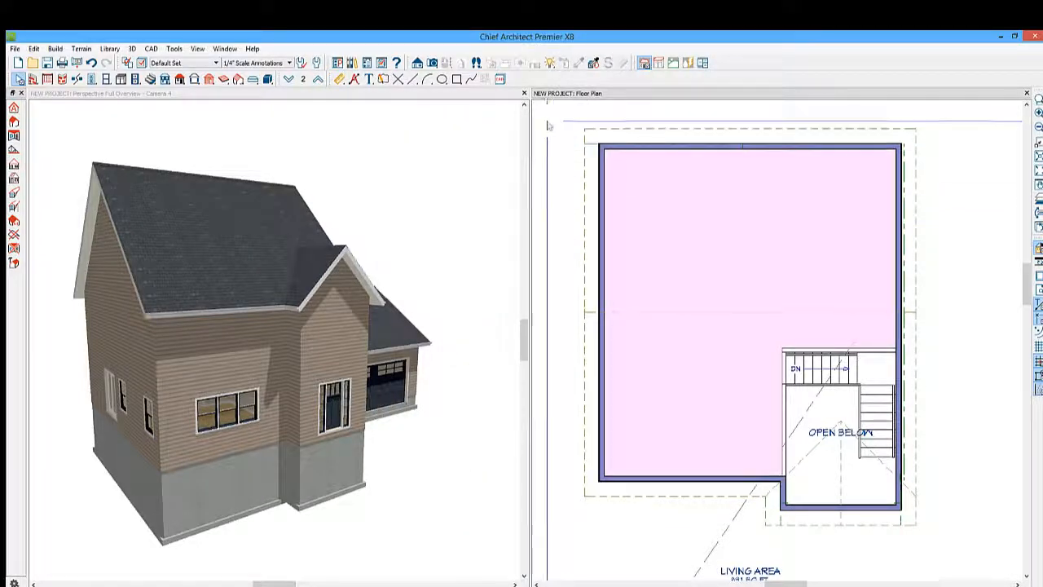
Step: Lower all roof planes over the second floor together by moving them along Z relative to themselves with Transform/Replicate
click(180, 79)
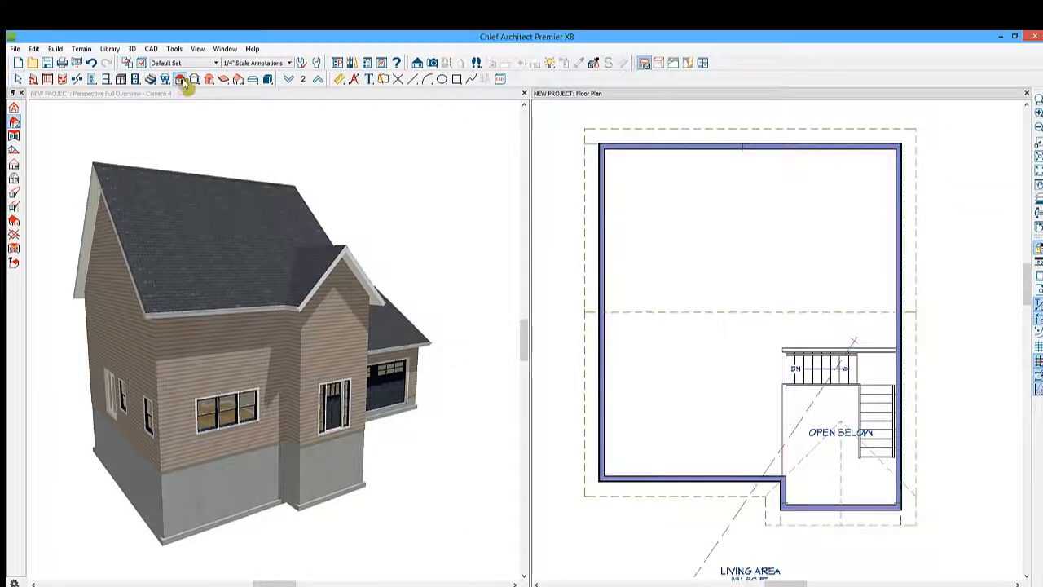
drag(554, 116, 970, 540)
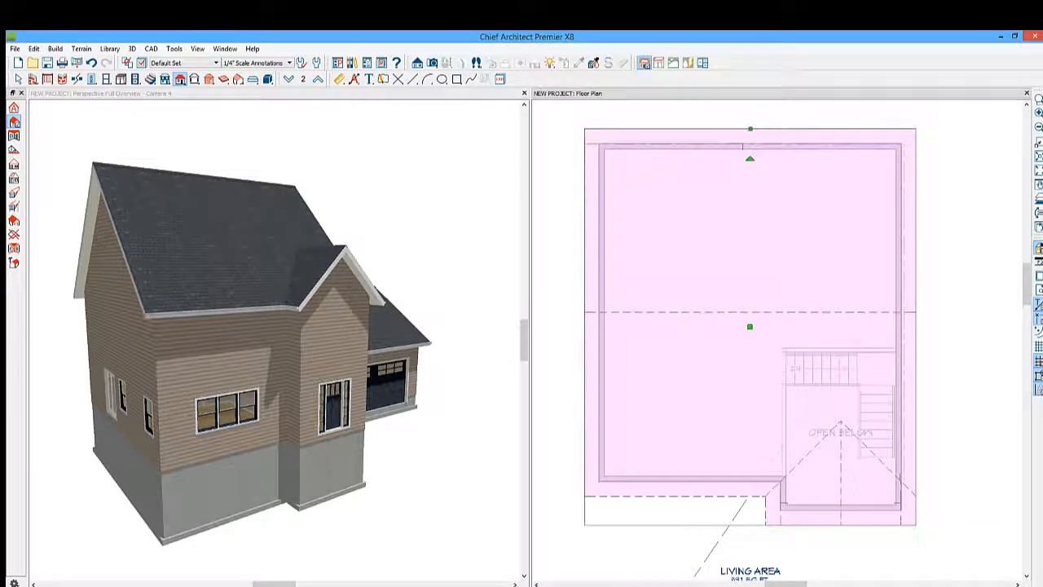
click(334, 584)
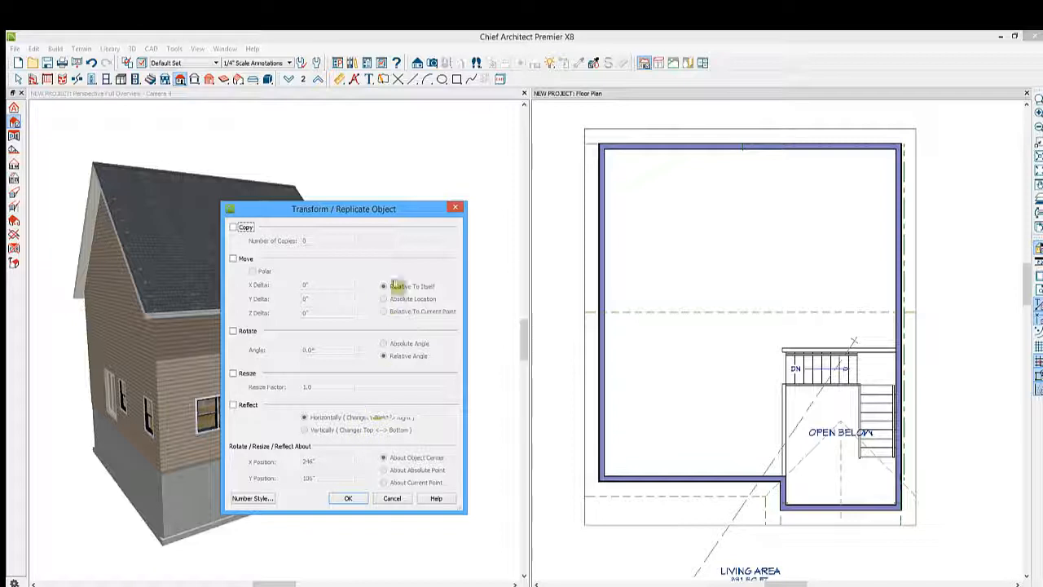
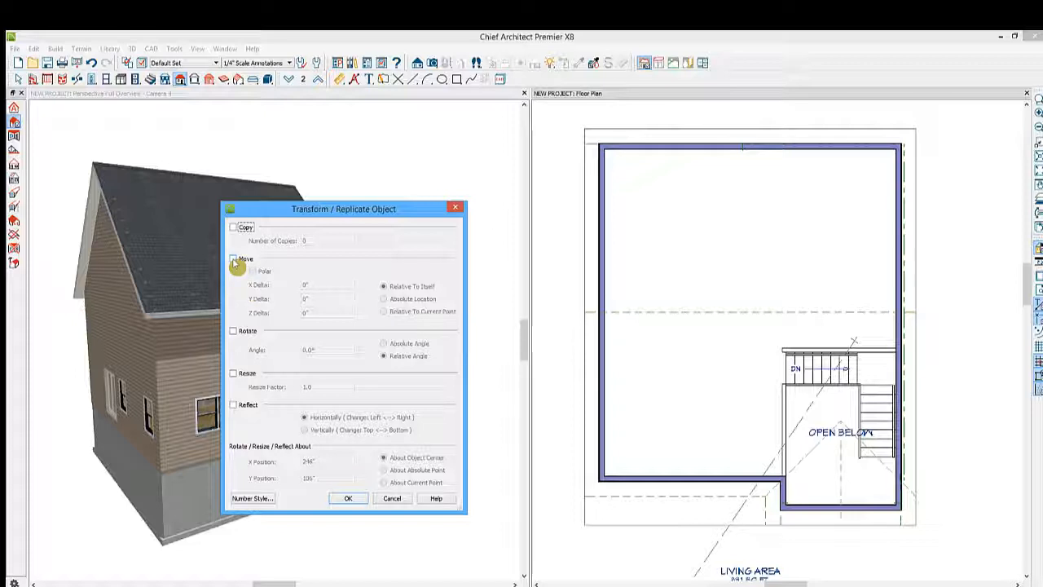
click(234, 260)
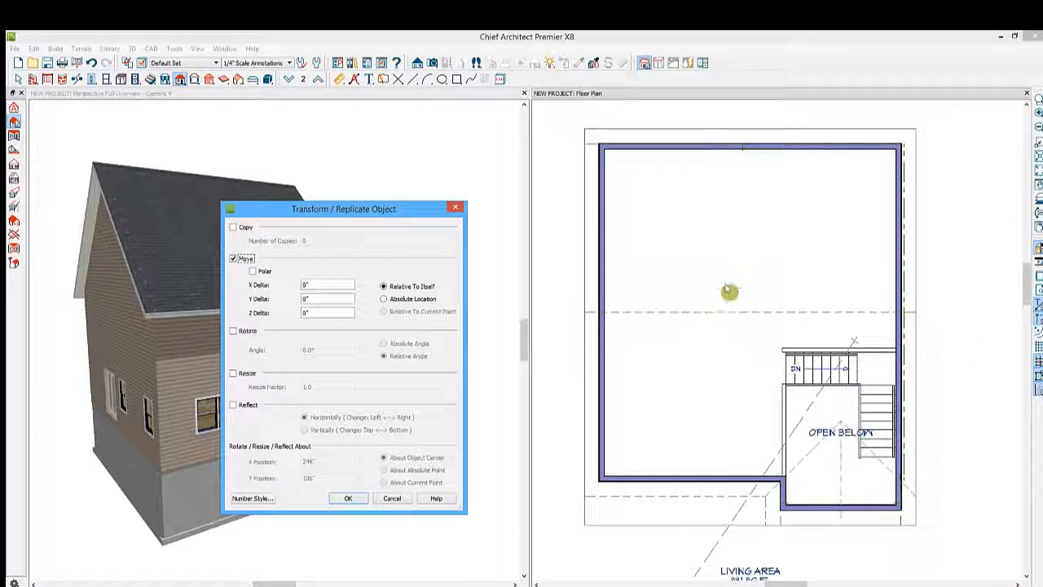
click(310, 285)
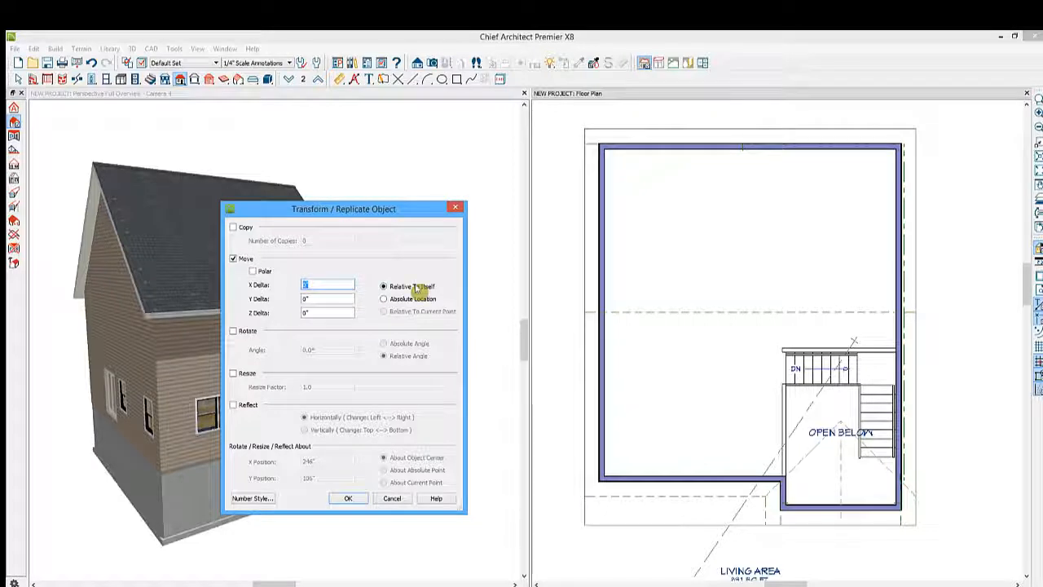
click(337, 298)
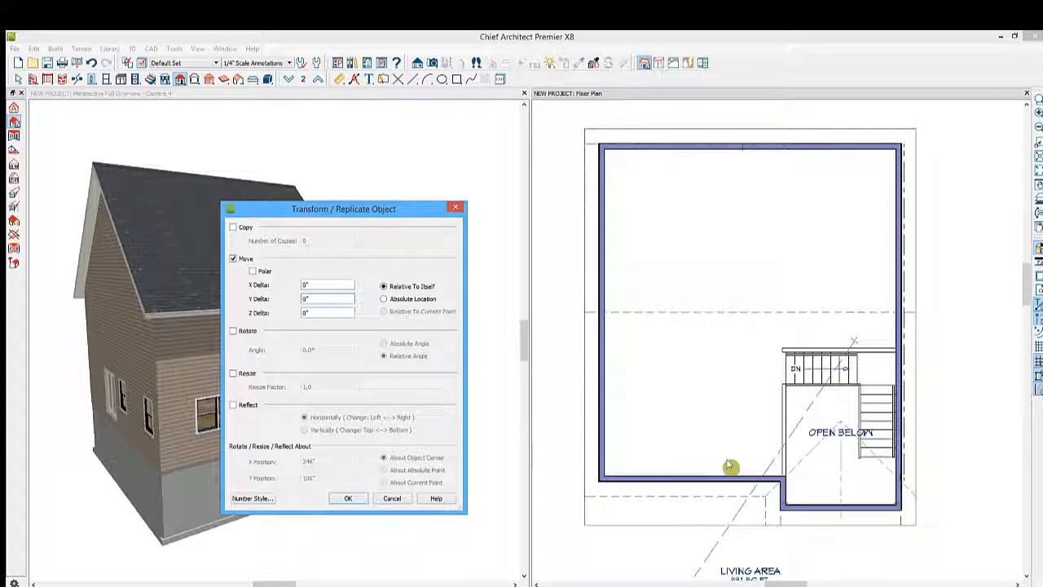
click(326, 313)
text(5)
click(352, 499)
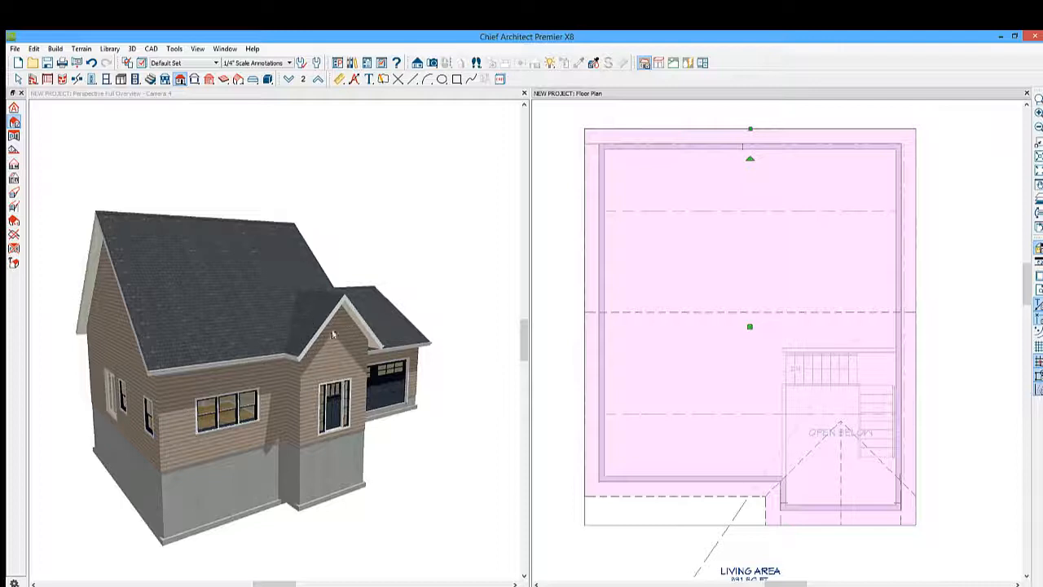
Step: Create a cross-section view through the large second-floor room to inspect the roof and ceiling
click(562, 178)
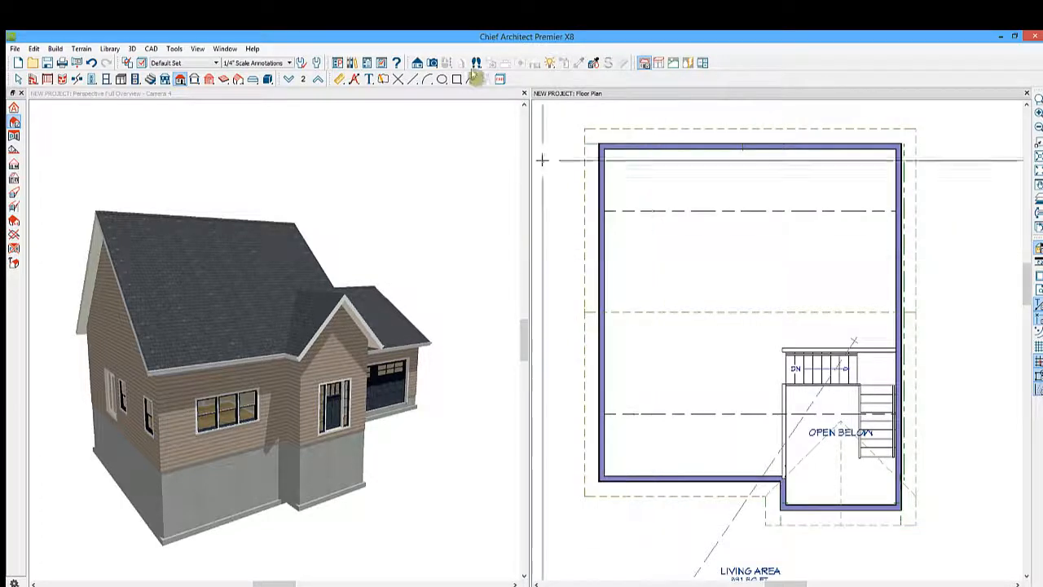
click(417, 63)
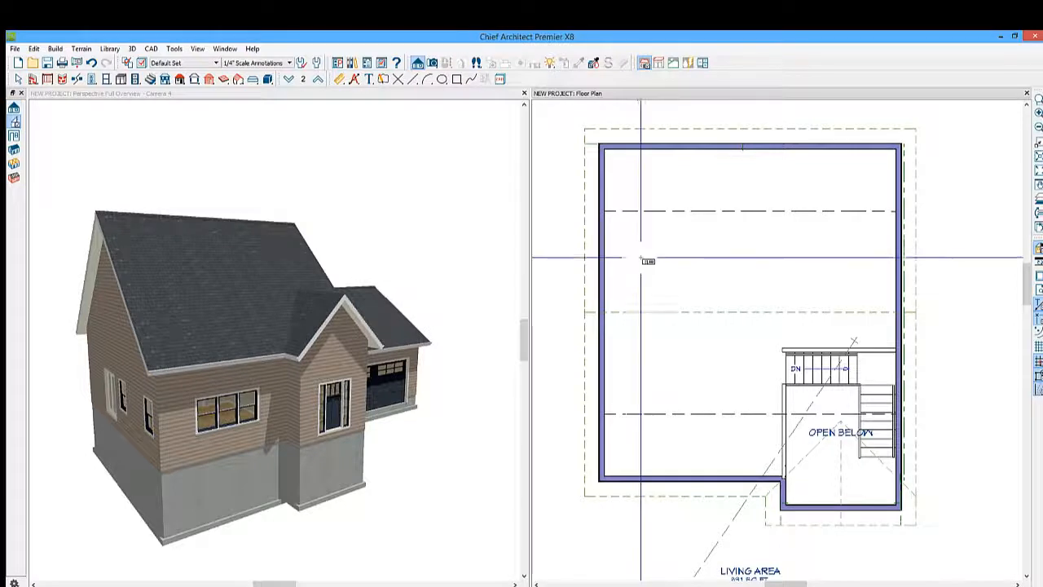
drag(640, 259, 675, 277)
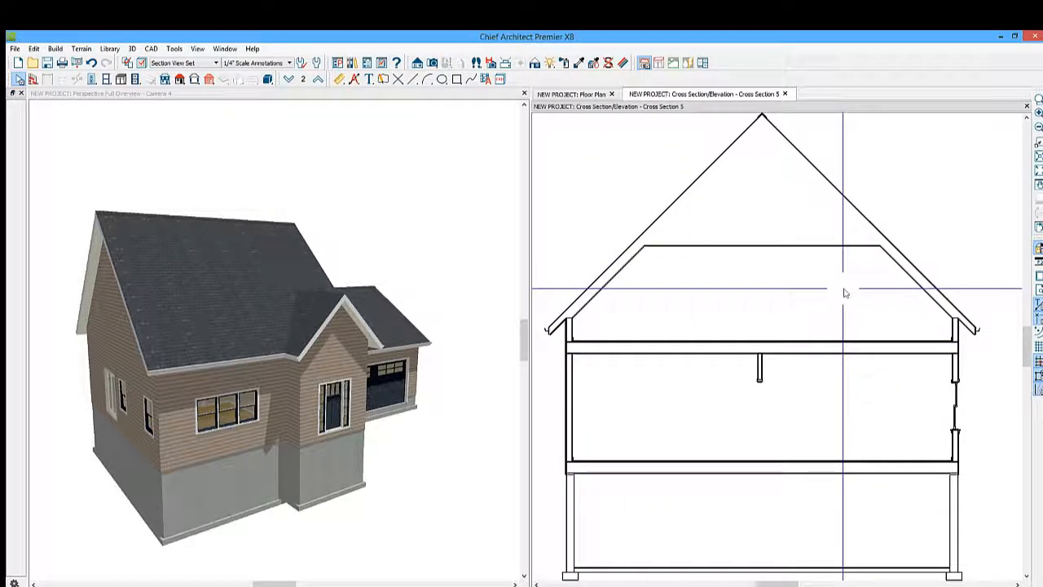
Step: Turn off Ceiling Over This Room for the large second-floor room in the floor plan
click(589, 94)
key(space)
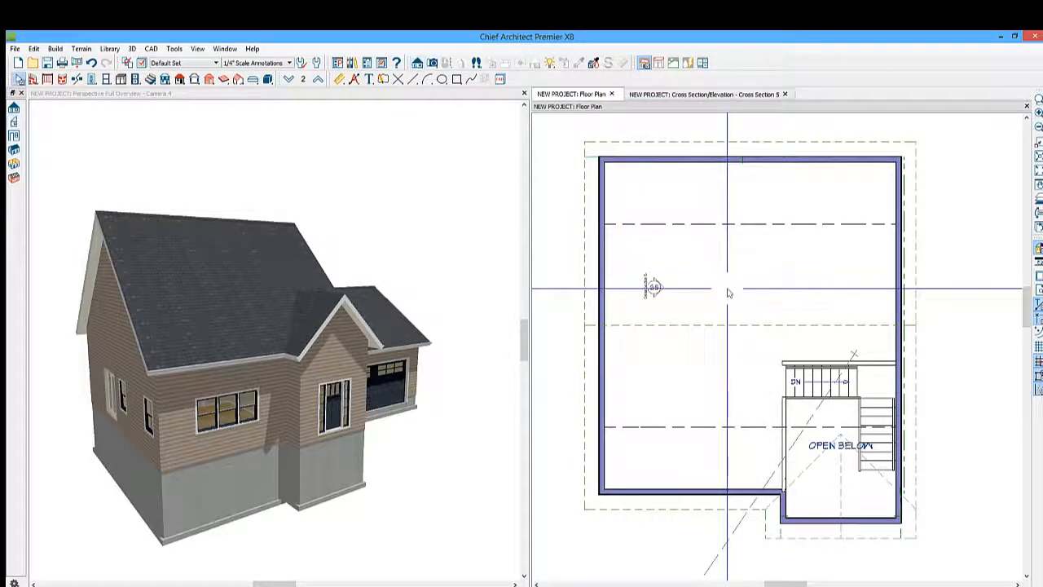
click(727, 288)
double_click(728, 292)
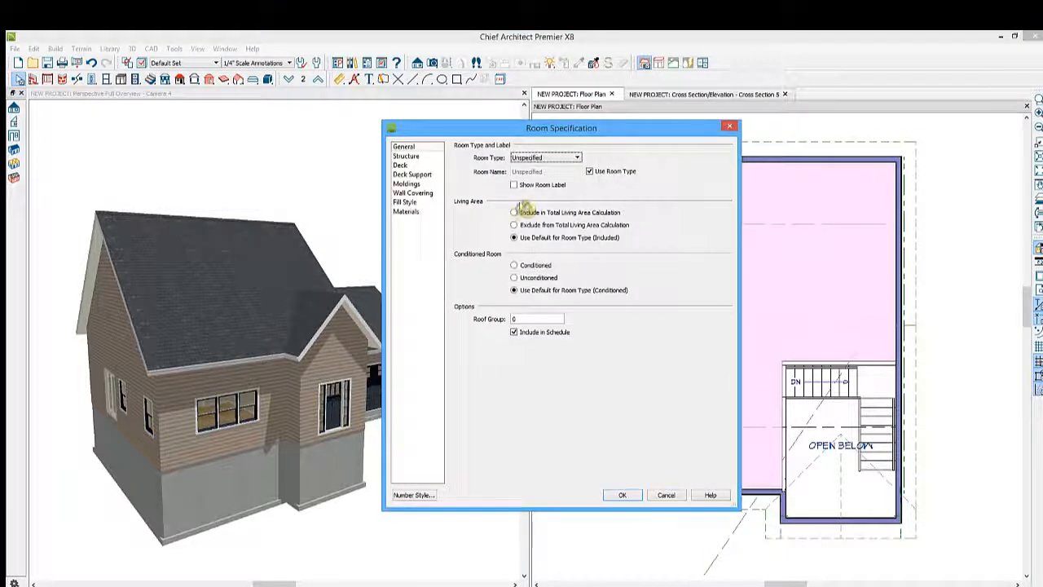
click(406, 155)
click(531, 337)
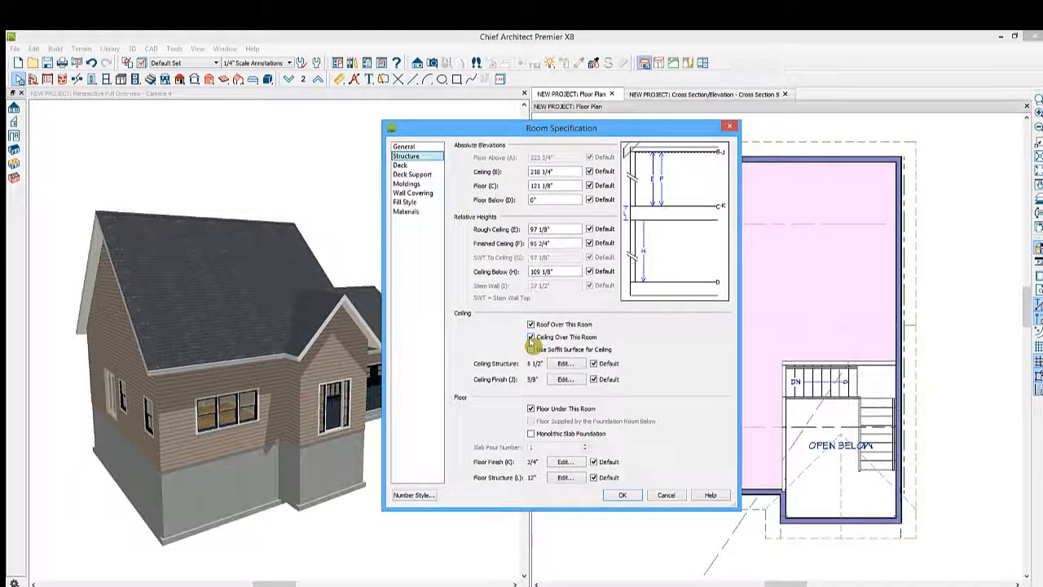
click(622, 496)
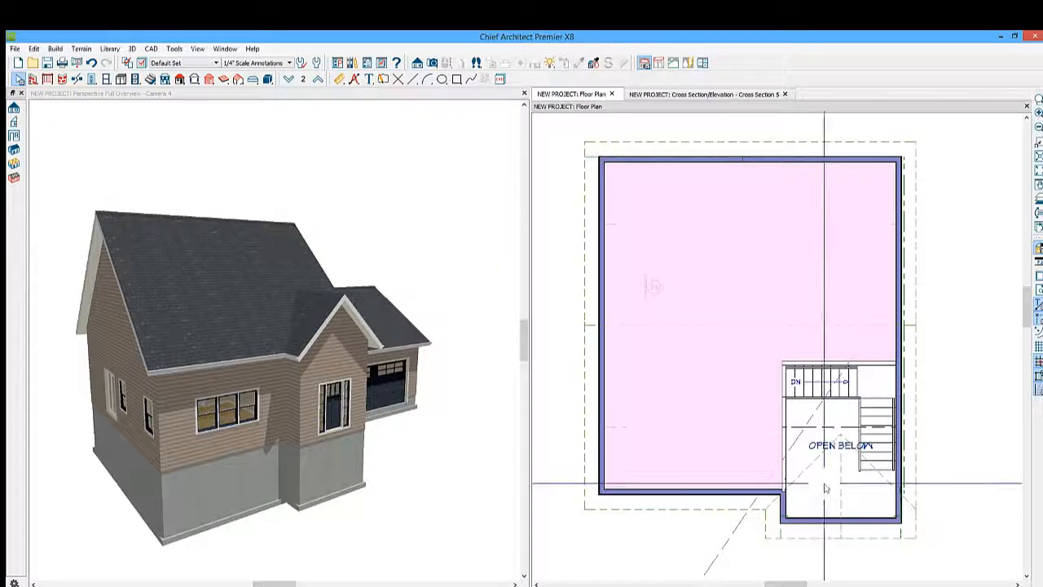
Step: Turn off Ceiling Over This Room for the Open Below room and check the cross section
click(825, 488)
double_click(825, 487)
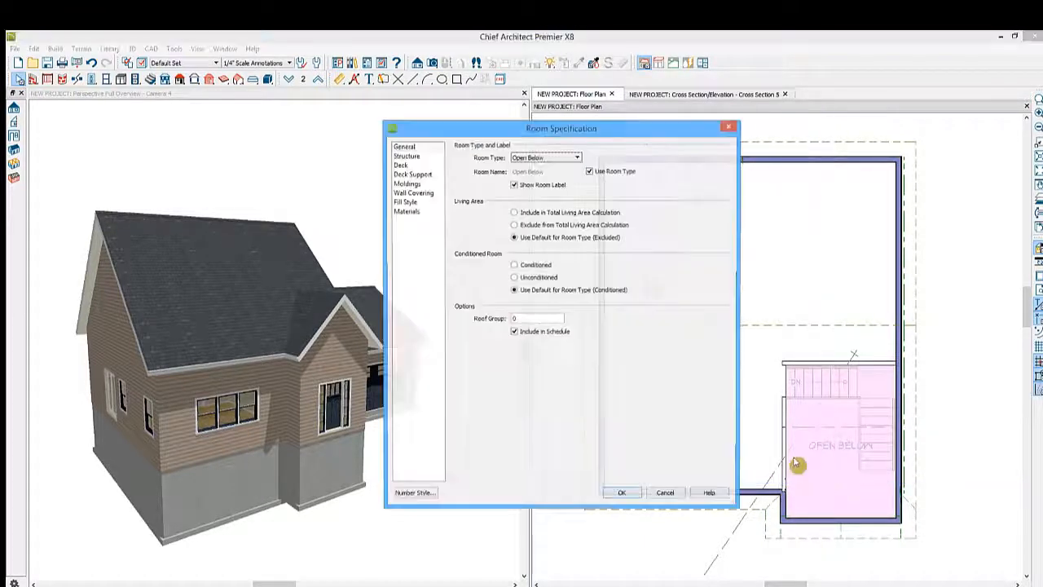
click(406, 156)
click(531, 336)
click(622, 495)
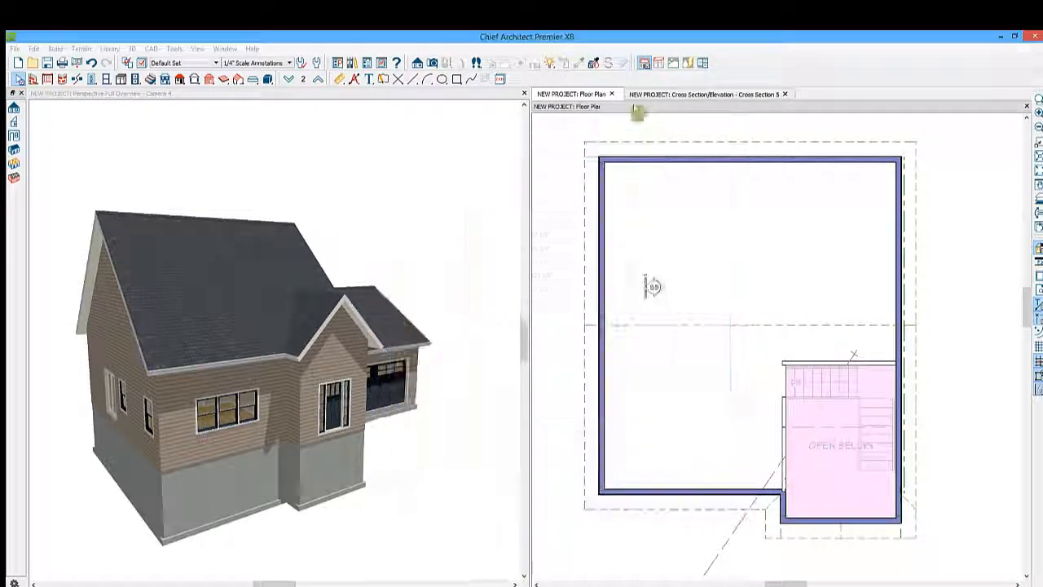
click(654, 94)
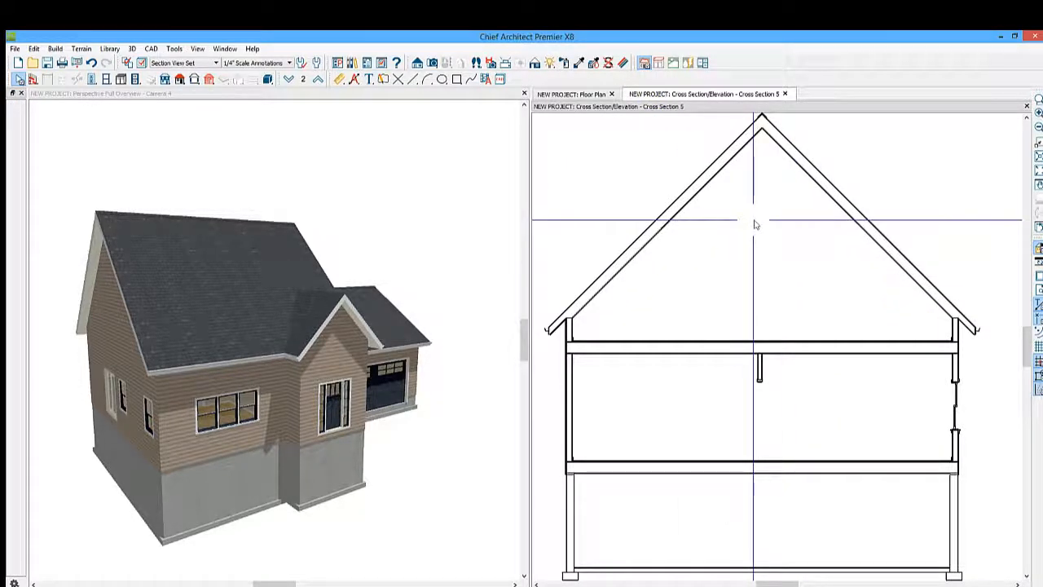
Step: Place three adjoining windows near the middle of the second floor's left exterior wall in the plan
click(582, 95)
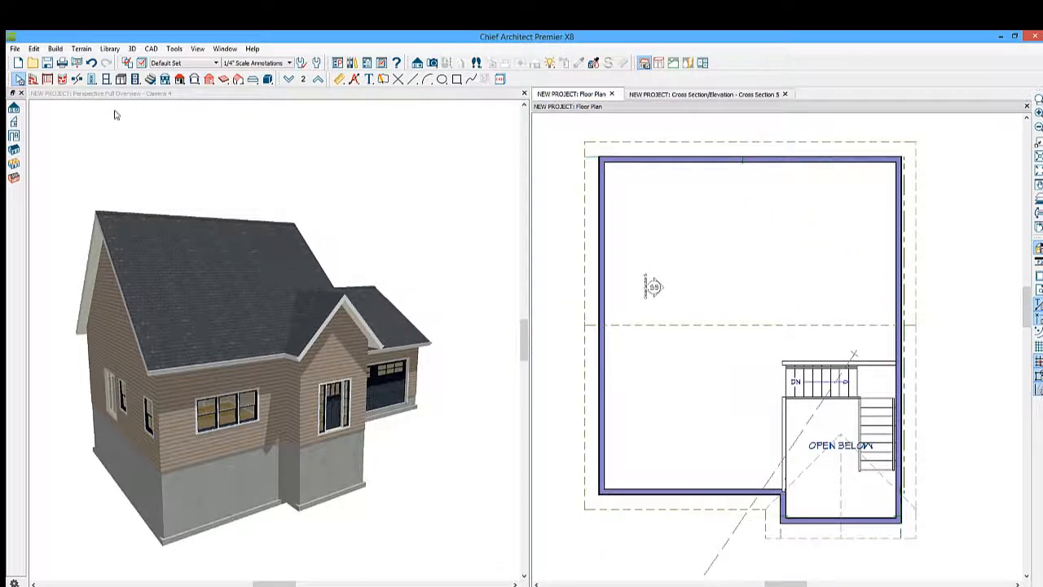
click(106, 79)
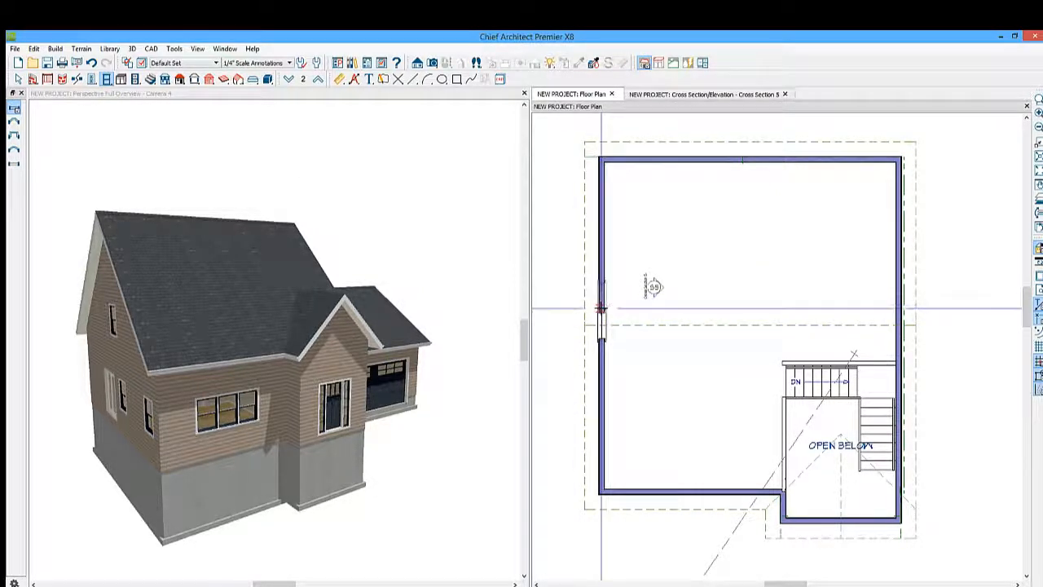
click(602, 308)
click(602, 343)
key(space)
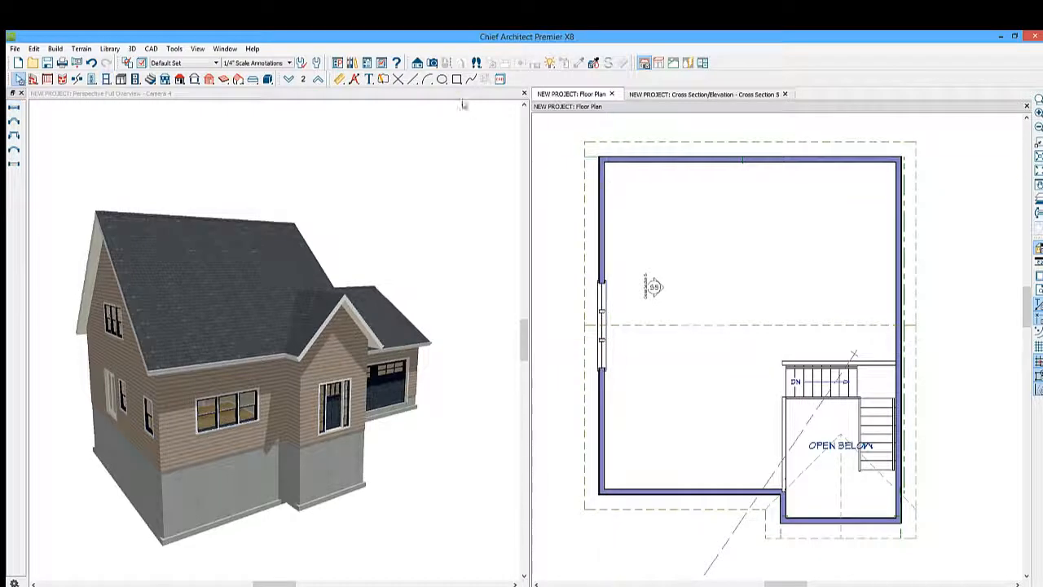
Step: View the vaulted second-floor interior with a full camera aimed at the new windows, and close the camera and cross-section views
click(432, 64)
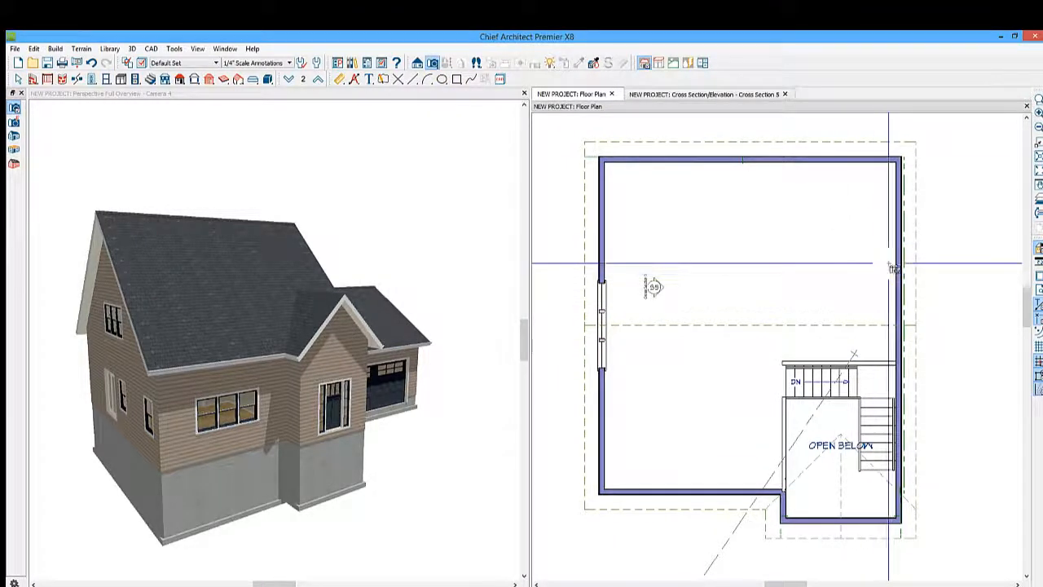
drag(894, 267, 815, 273)
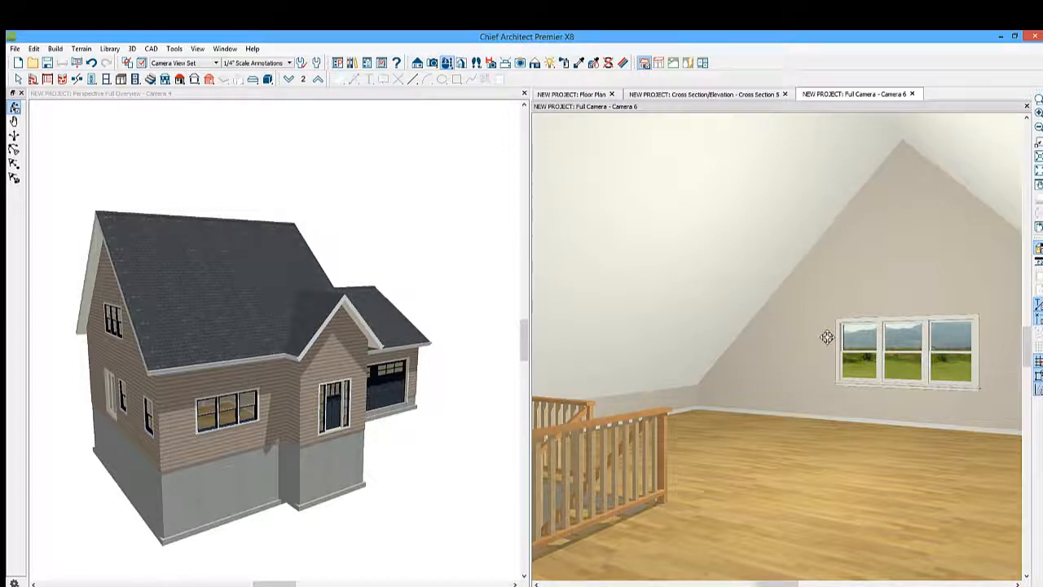
click(912, 94)
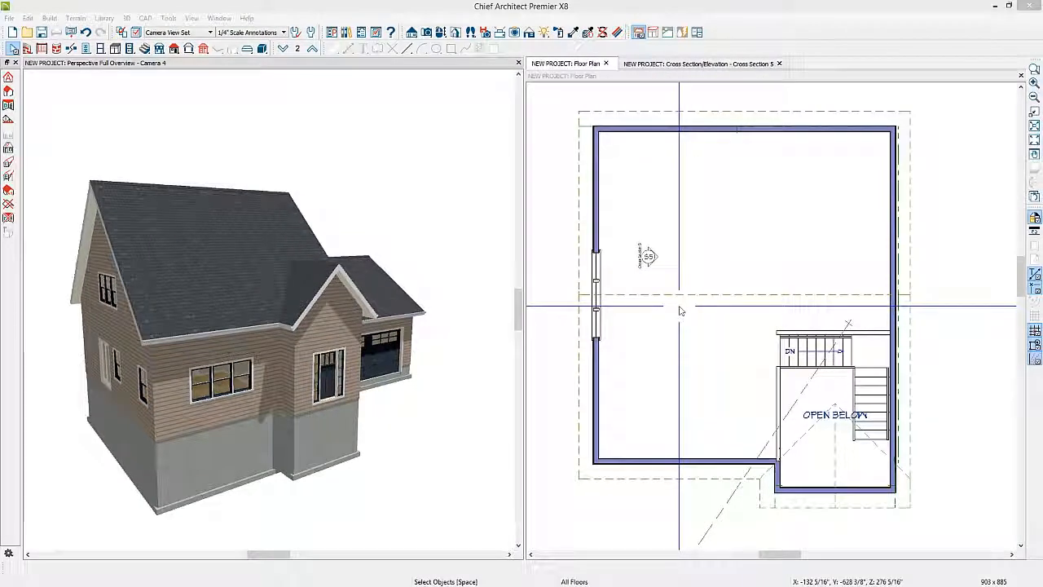
click(779, 64)
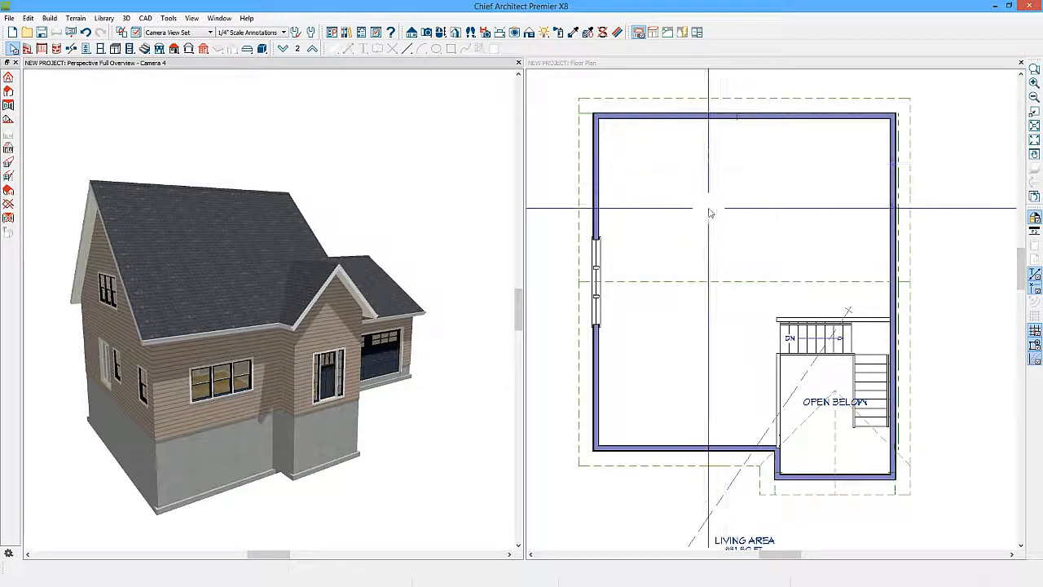
Step: Place an Auto Floating Dormer on the front roof plane and move it closer to the front wall
click(175, 48)
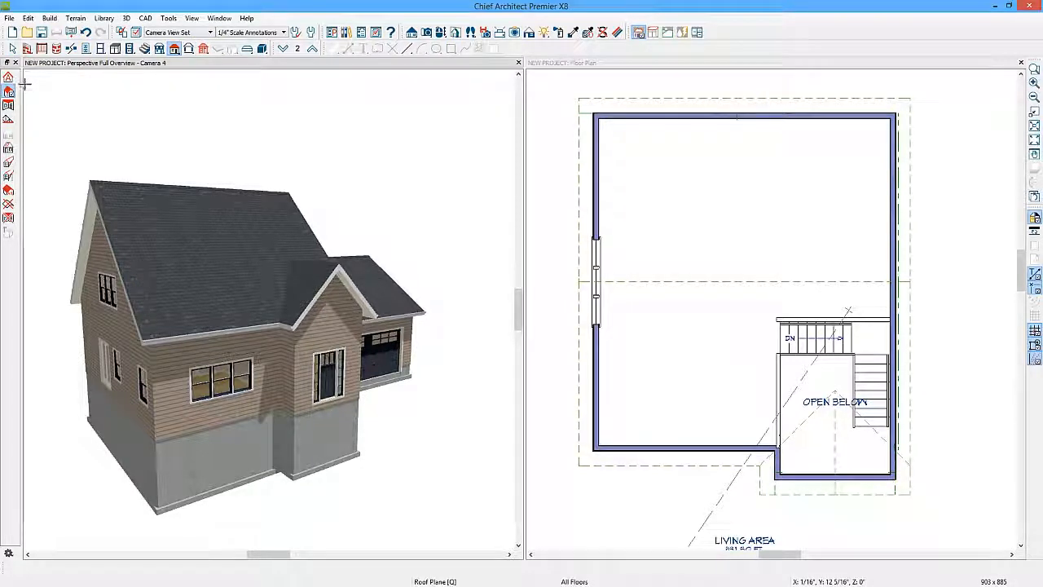
click(9, 163)
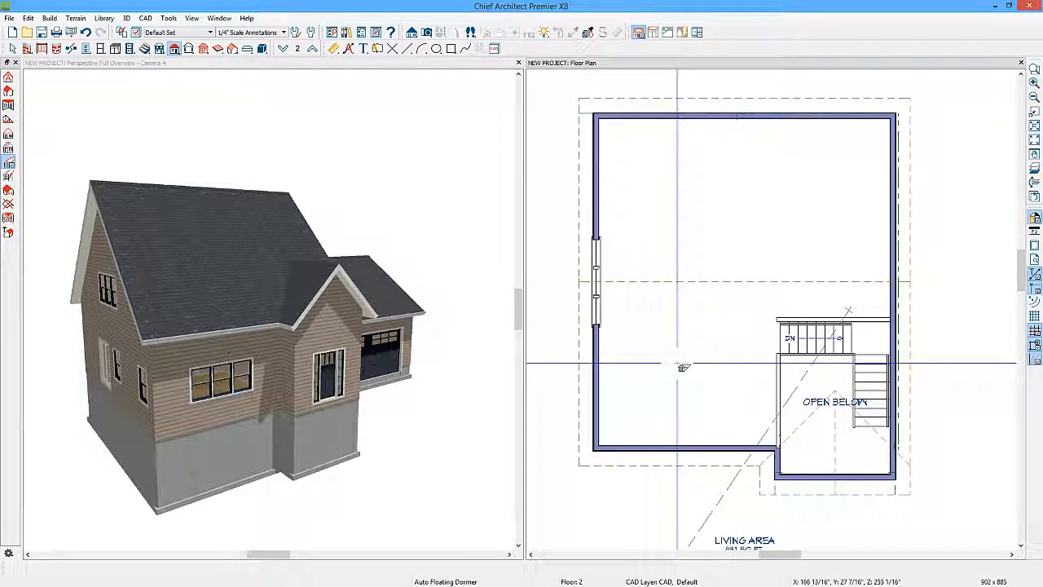
click(683, 368)
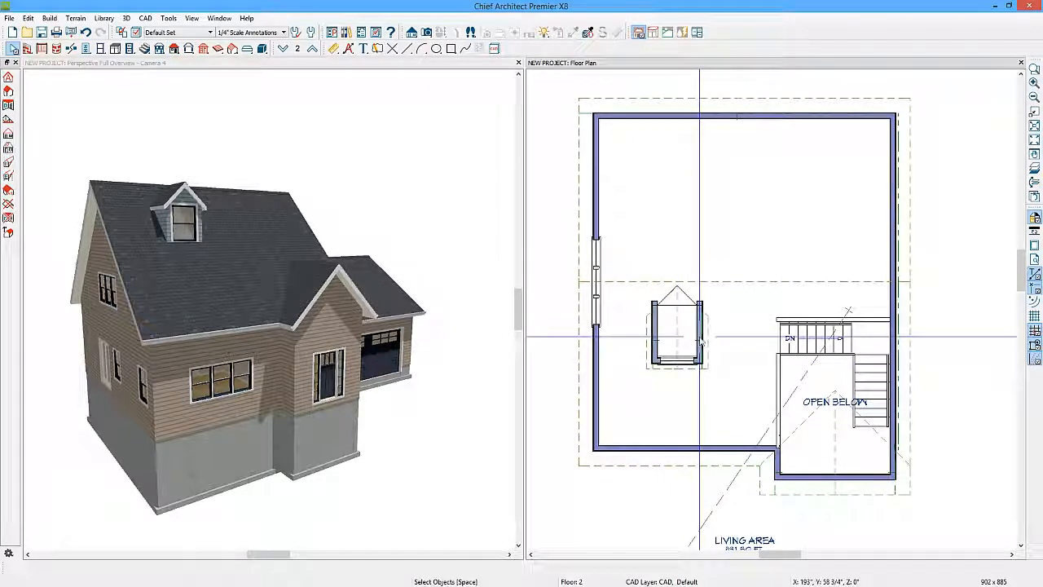
click(701, 341)
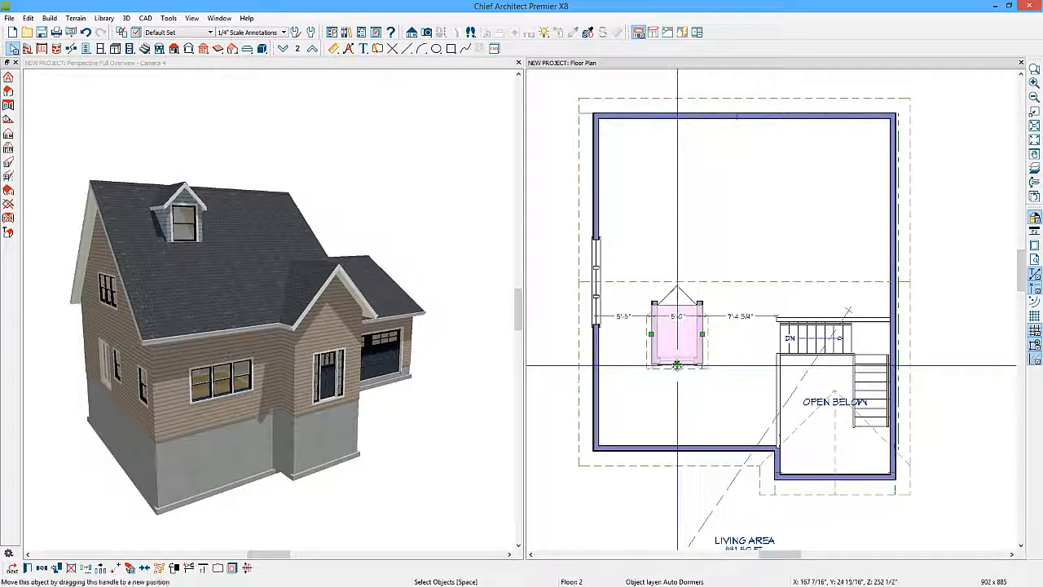
drag(676, 364, 676, 414)
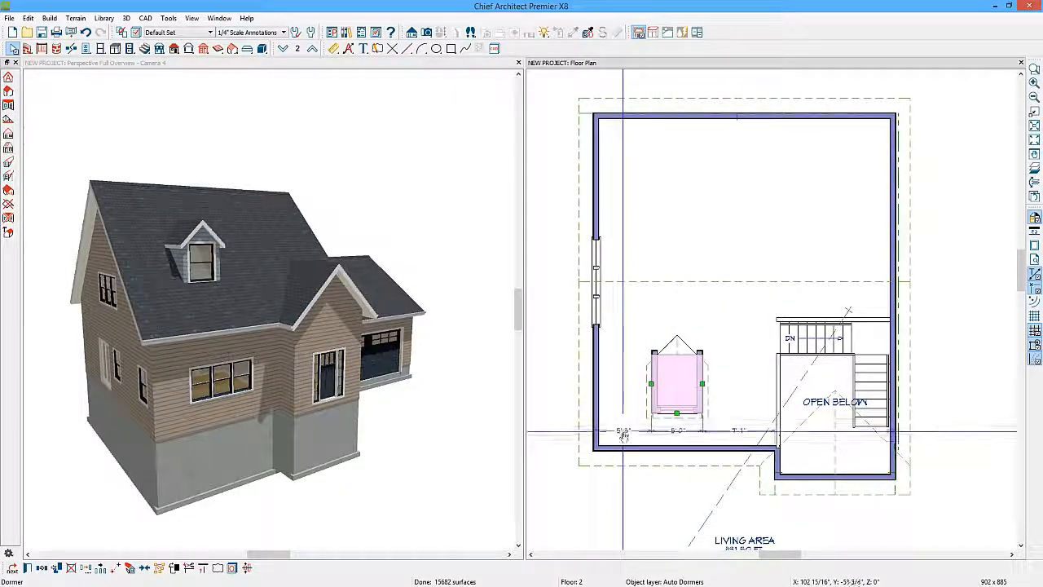
Step: Set the dormer 5' from the left exterior wall and make it 5' wide
click(624, 431)
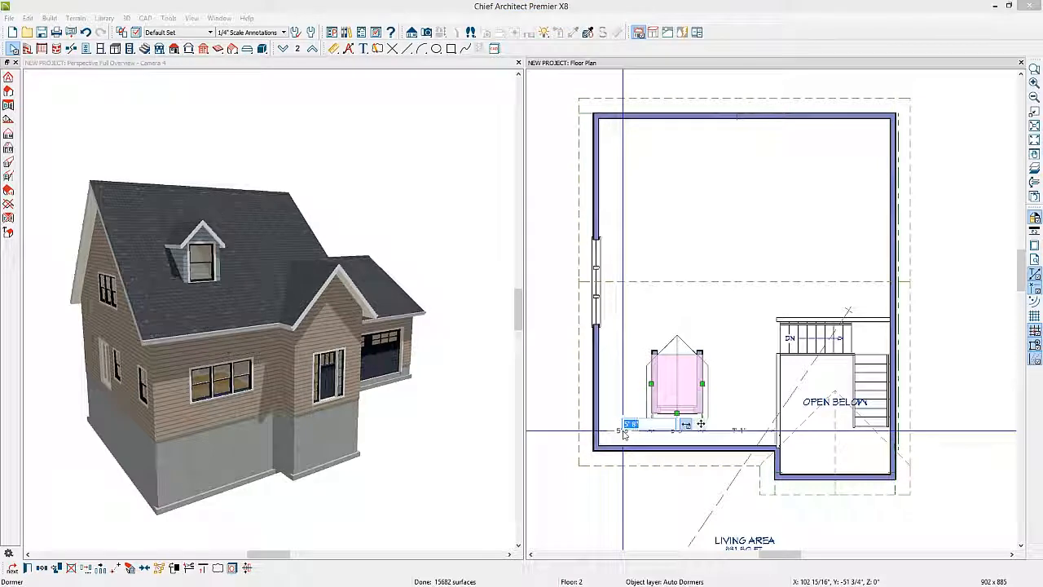
click(690, 433)
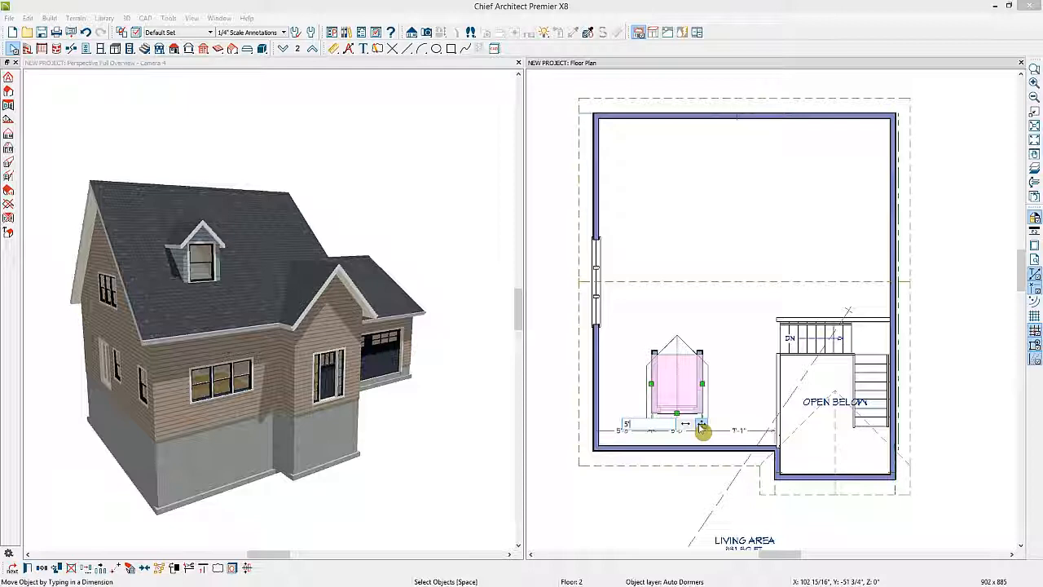
drag(700, 430, 713, 383)
click(682, 364)
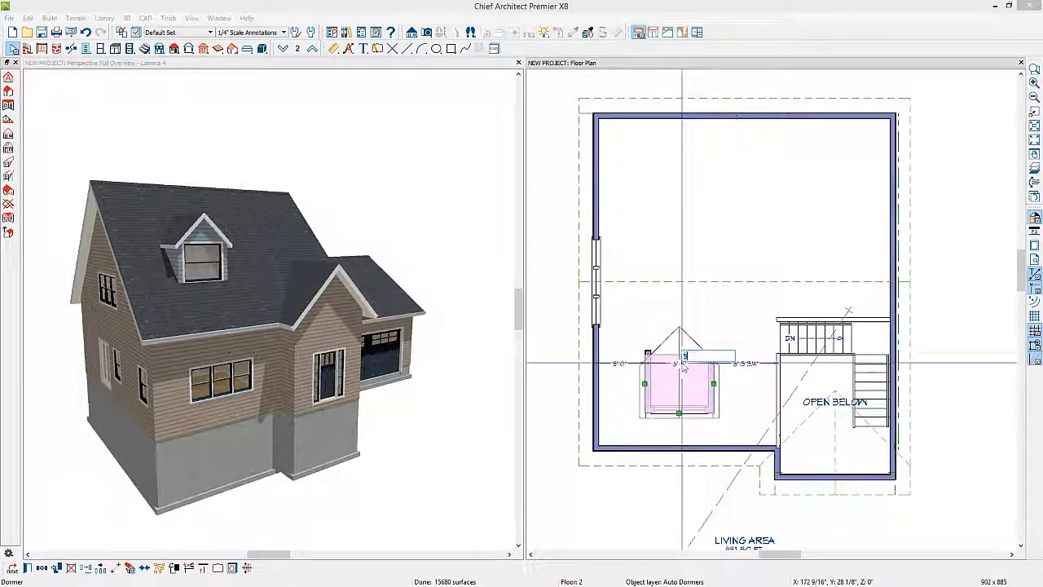
text(5)
key(Return)
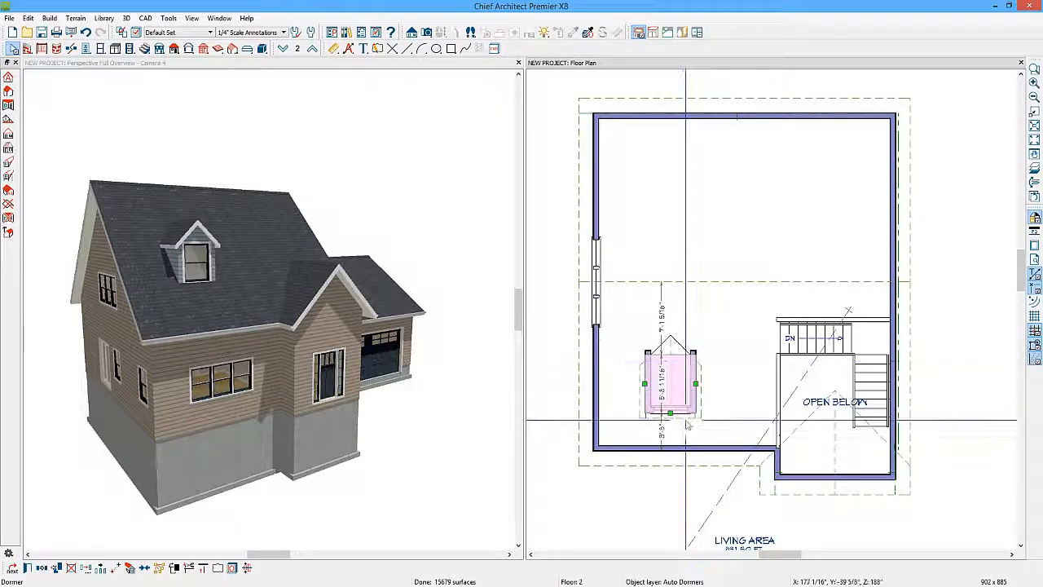
Step: Set the dormer window to 36" wide and 48" high, and increase its number of lites across
click(685, 414)
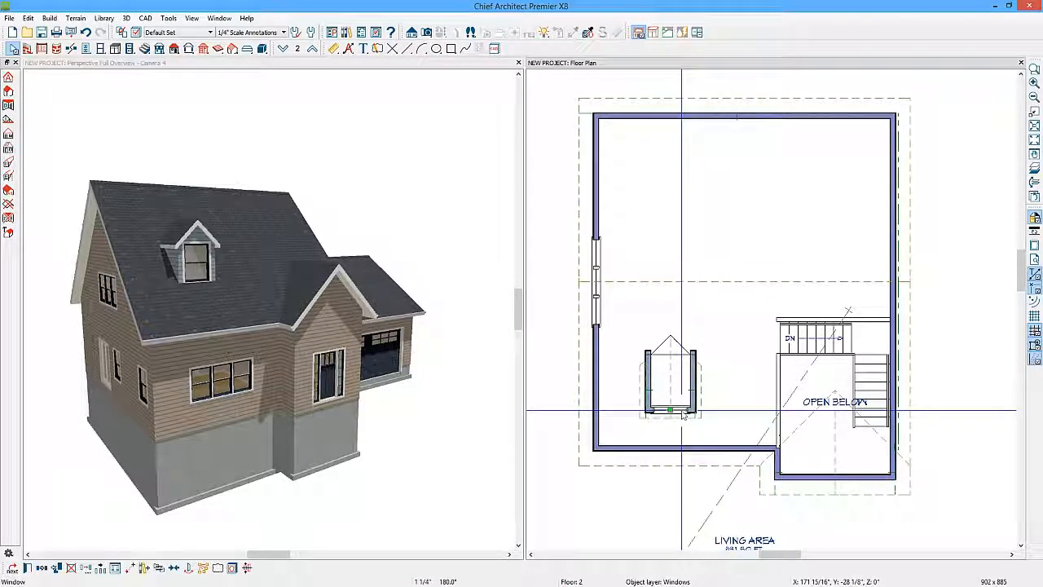
double_click(684, 414)
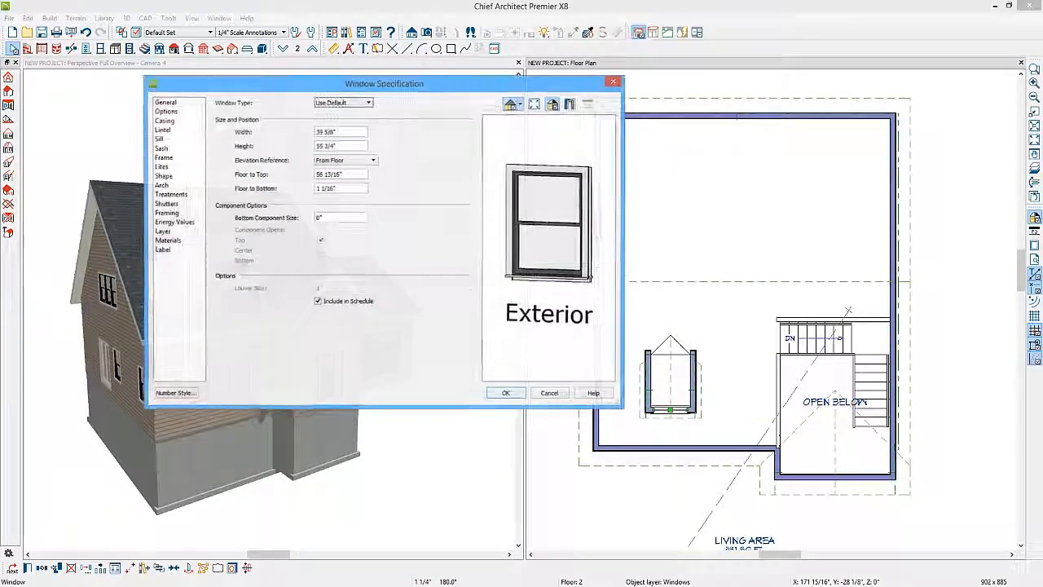
drag(477, 83, 737, 104)
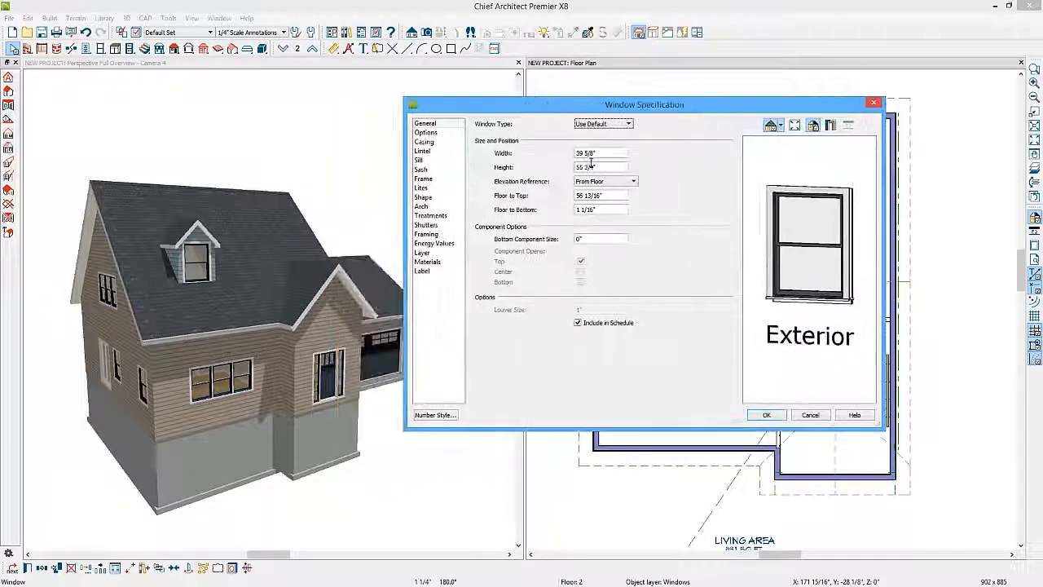
drag(598, 154, 543, 157)
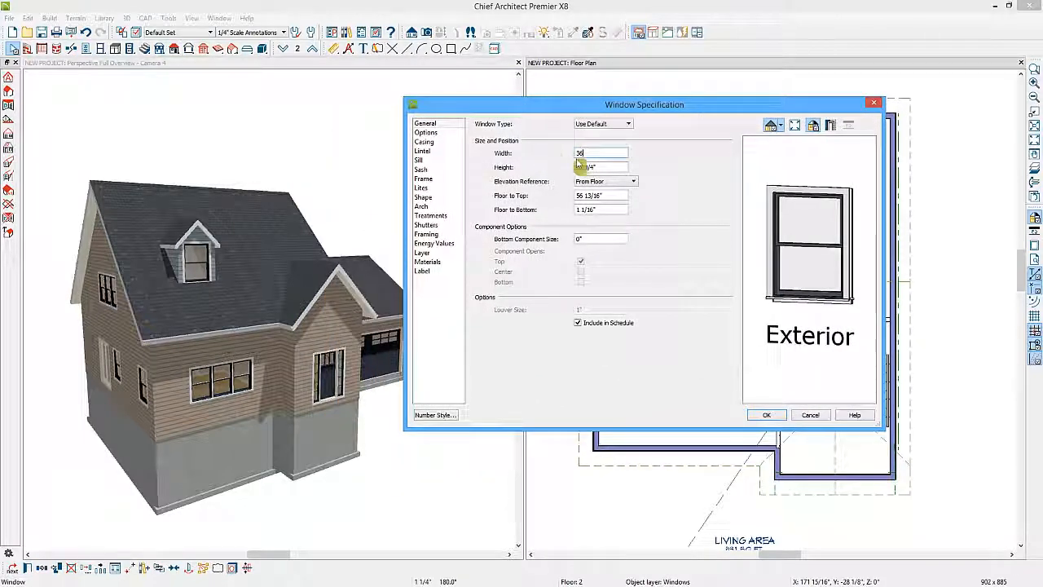
key(Tab)
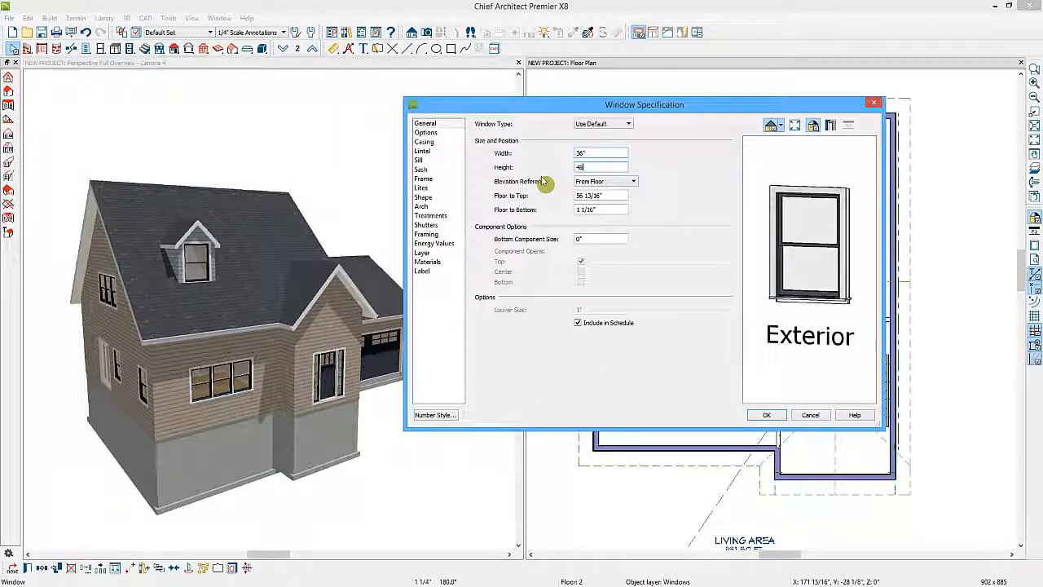
click(438, 191)
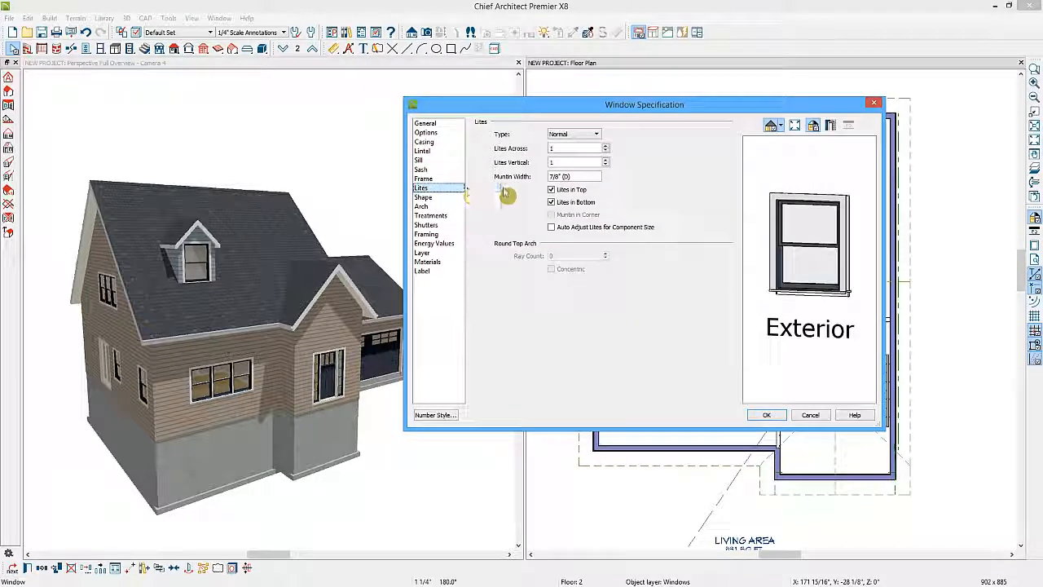
click(607, 148)
click(766, 415)
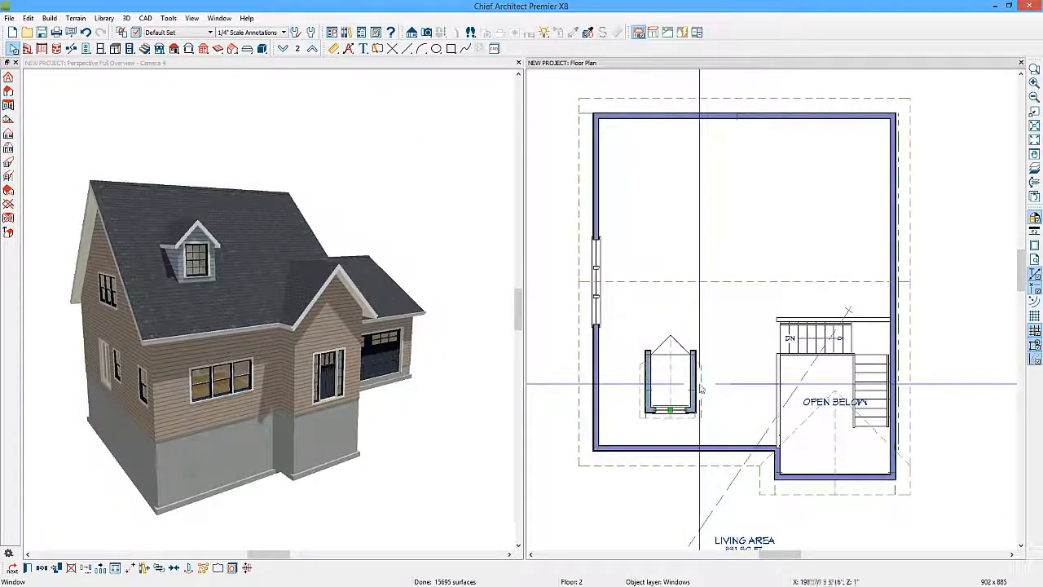
Step: Set the front dormer's roof pitch to 6 in 12, keeping the Gable roof type
click(649, 405)
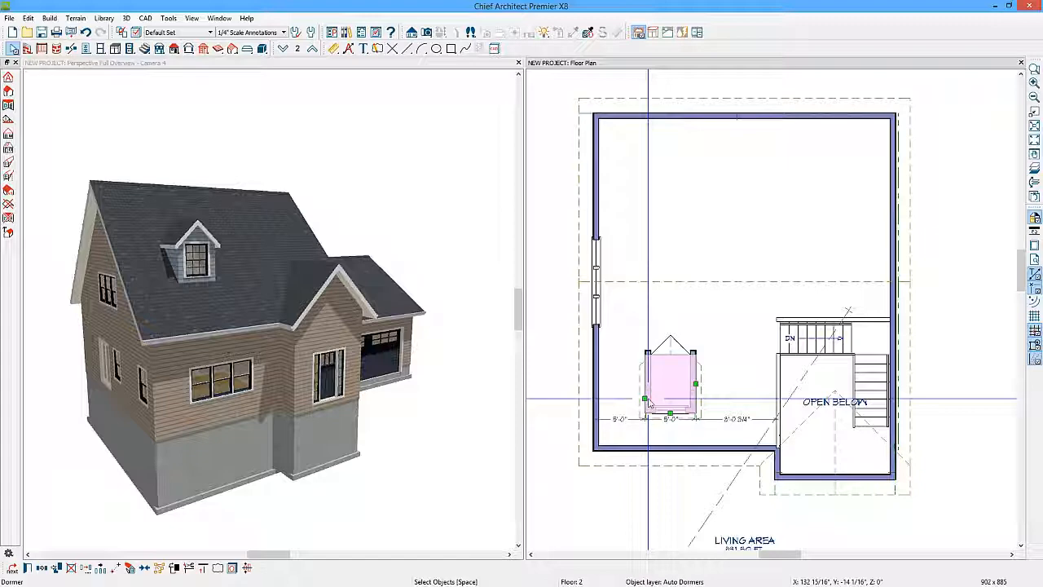
double_click(650, 405)
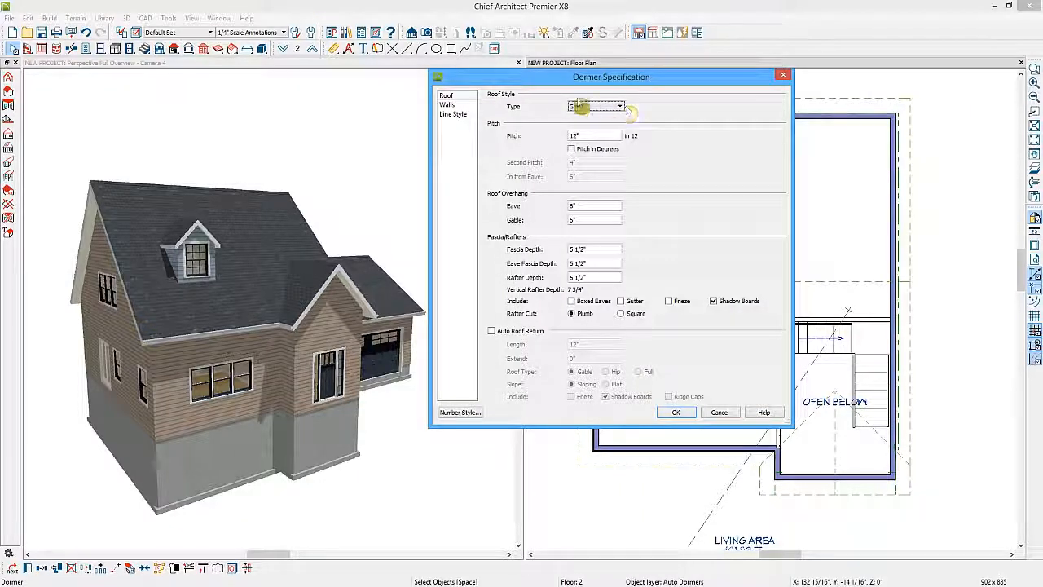
click(601, 107)
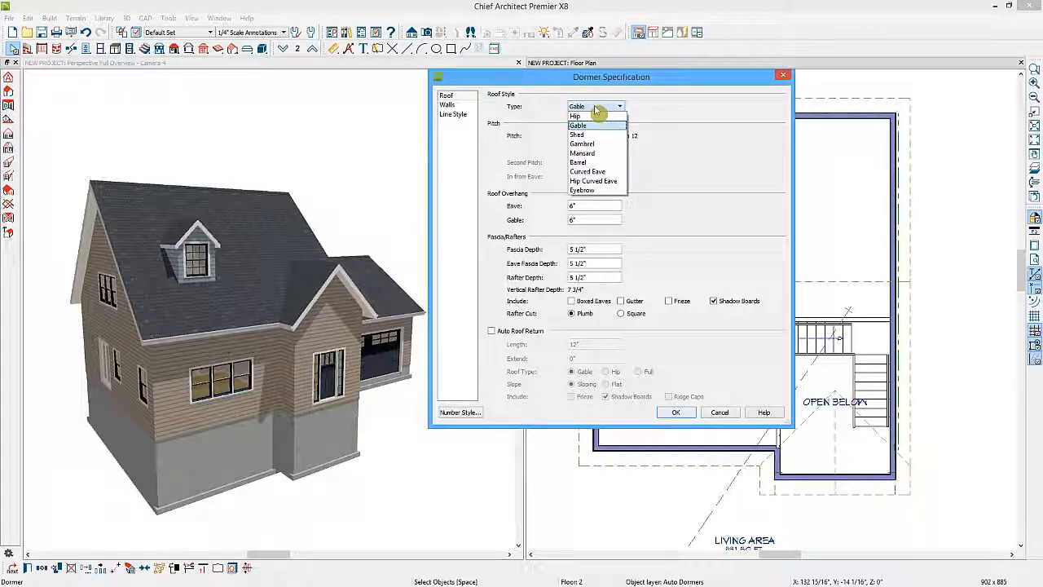
click(596, 110)
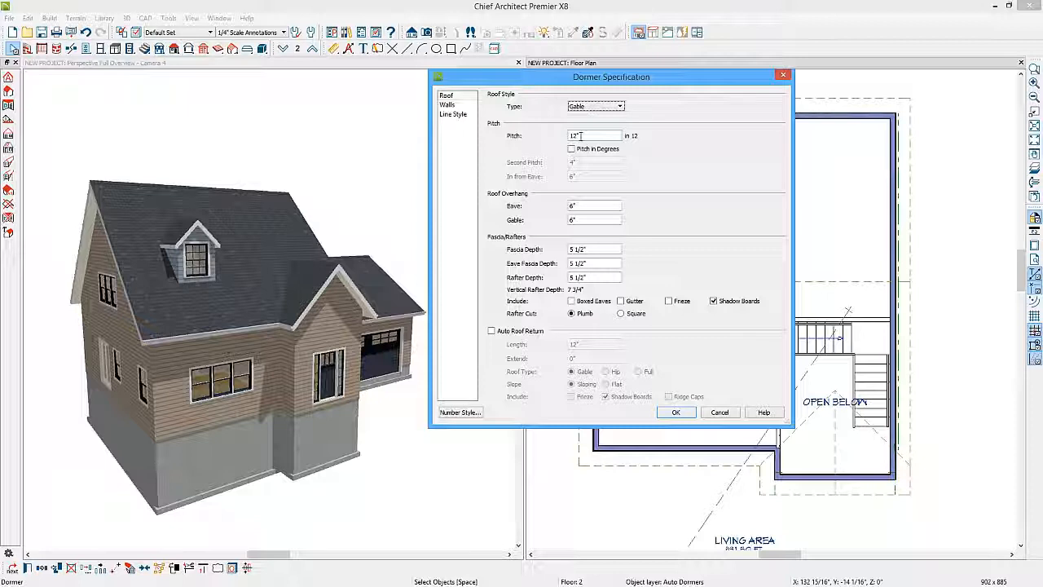
double_click(582, 135)
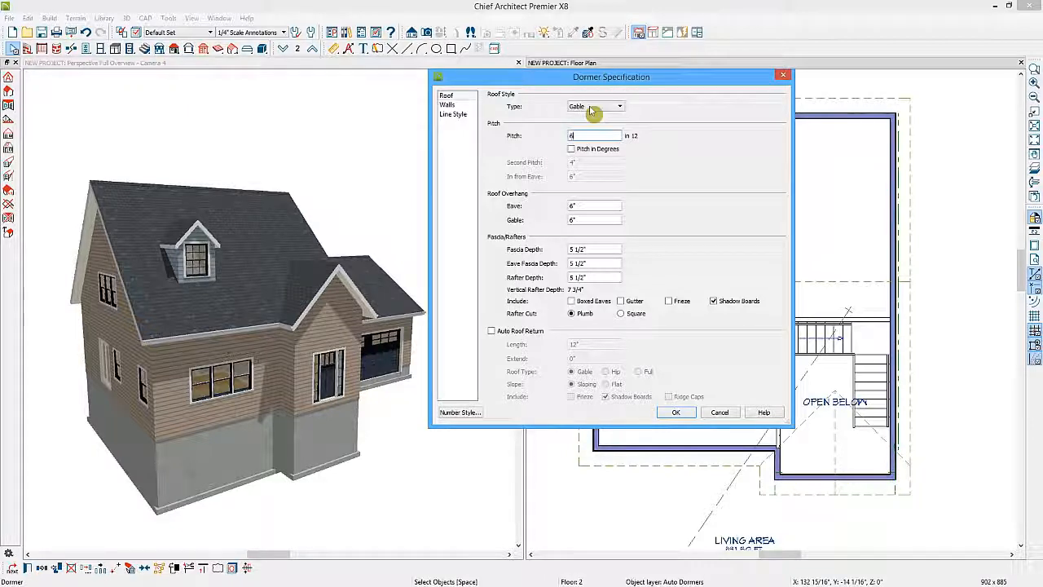
click(592, 106)
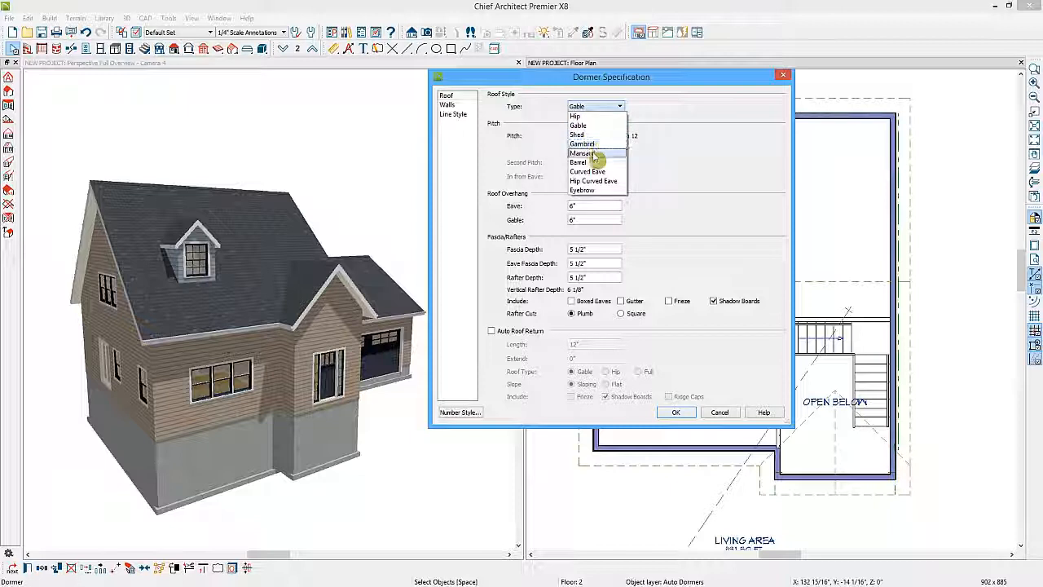
Step: Change the front dormer's wall type to TAN SIDING-6 and apply the specification
click(446, 106)
click(446, 105)
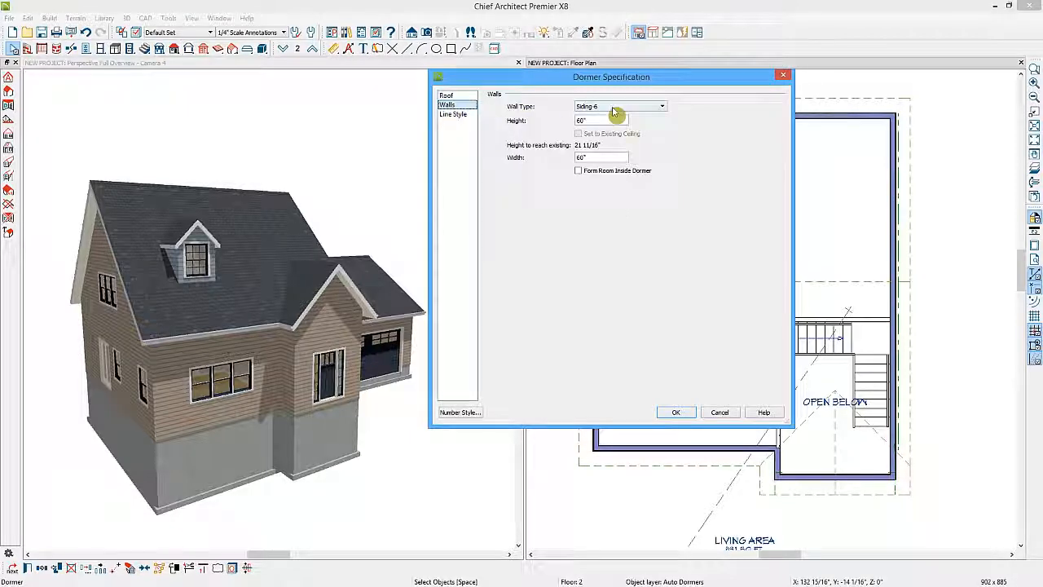
click(661, 107)
drag(672, 167, 672, 207)
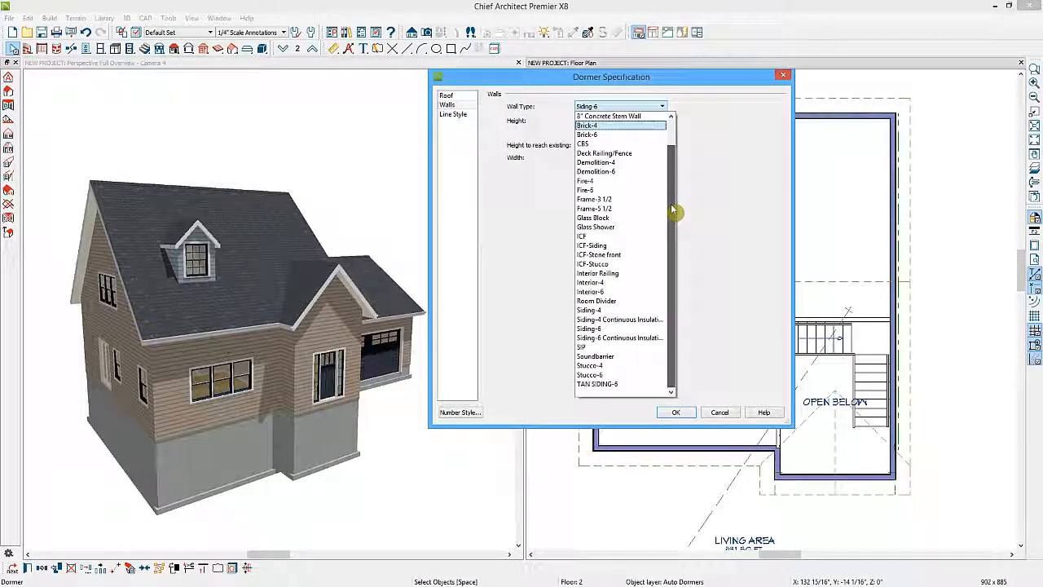
click(595, 387)
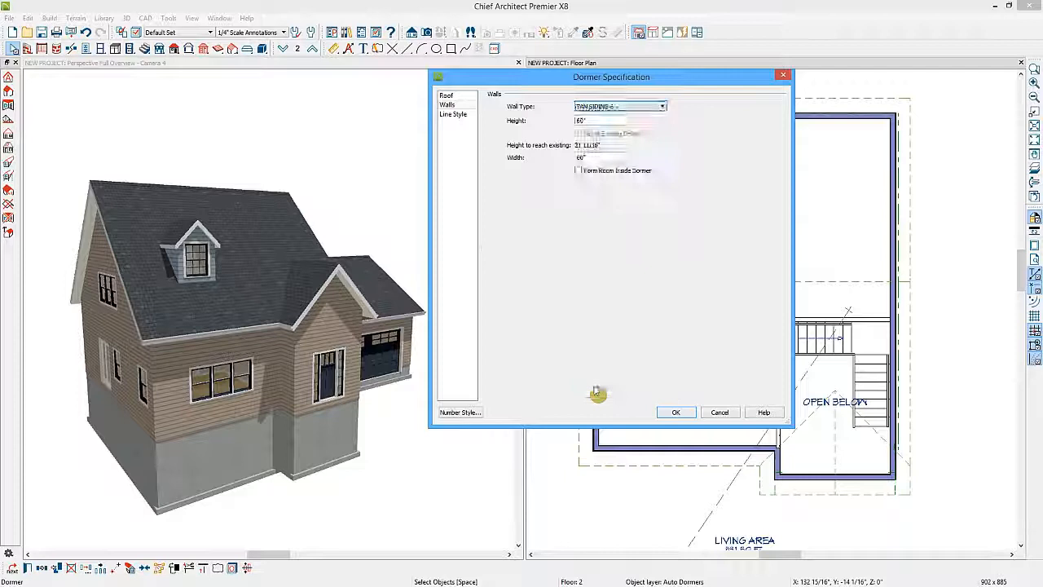
click(596, 121)
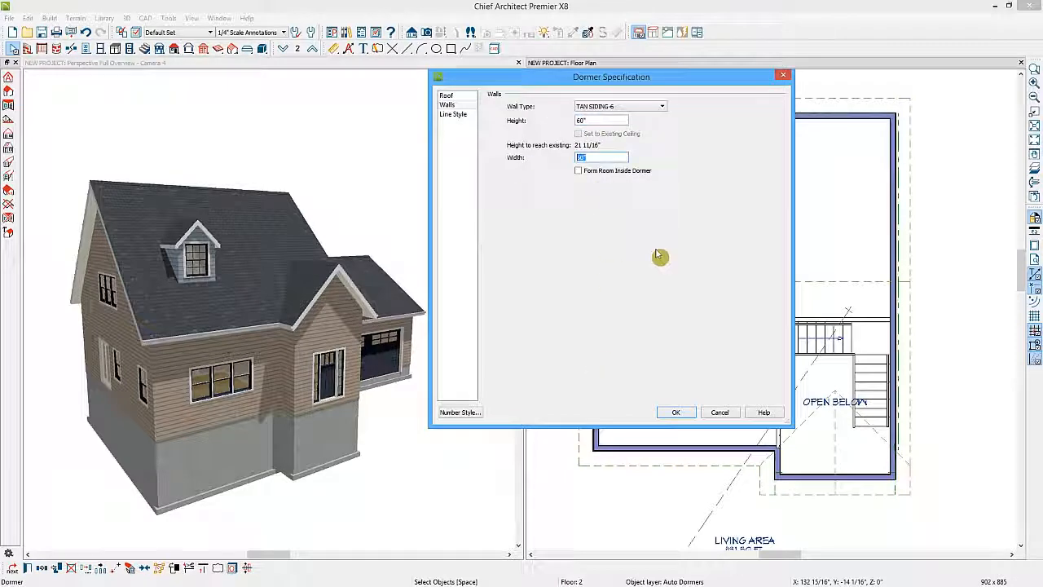
click(675, 412)
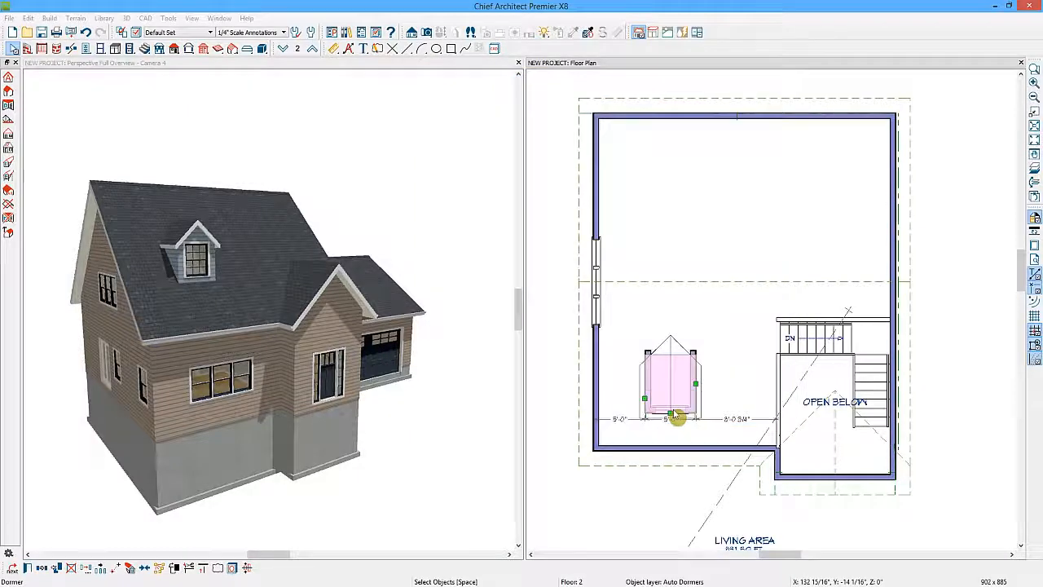
Step: Draw a straight interior wall across the second floor parallel to the rear exterior wall, and set it 5' from that wall
click(174, 50)
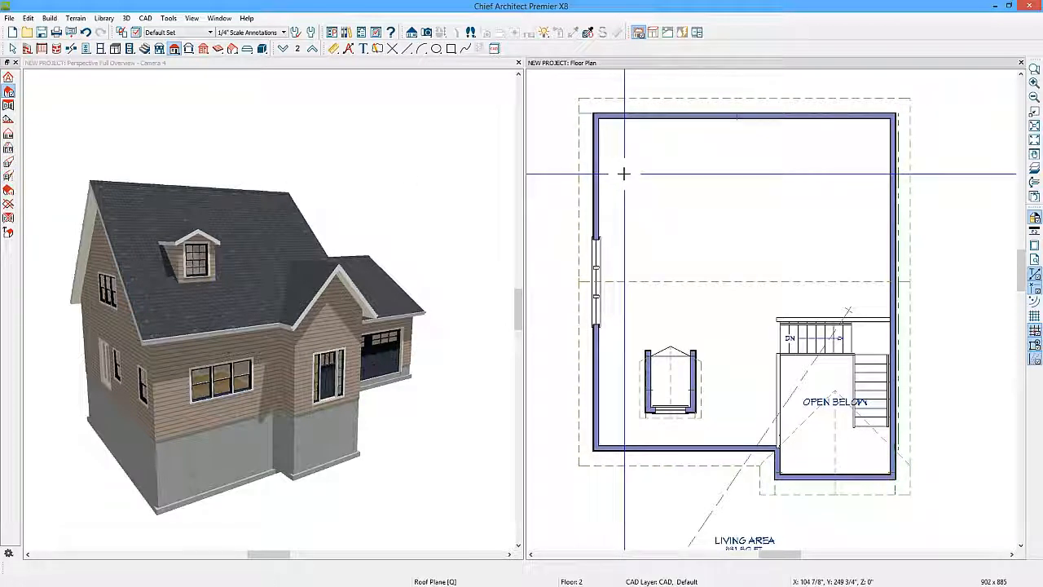
key(space)
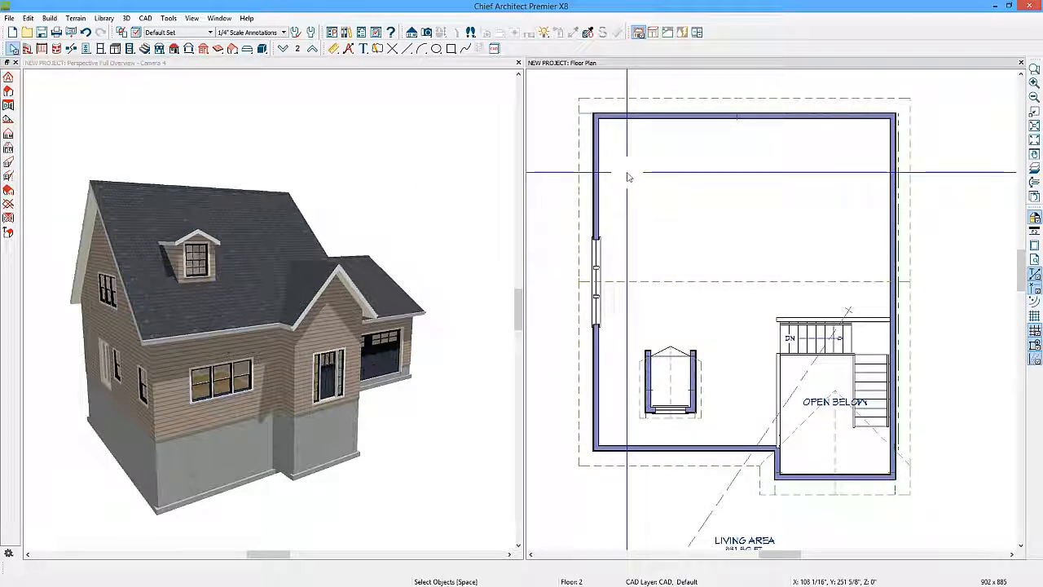
click(27, 48)
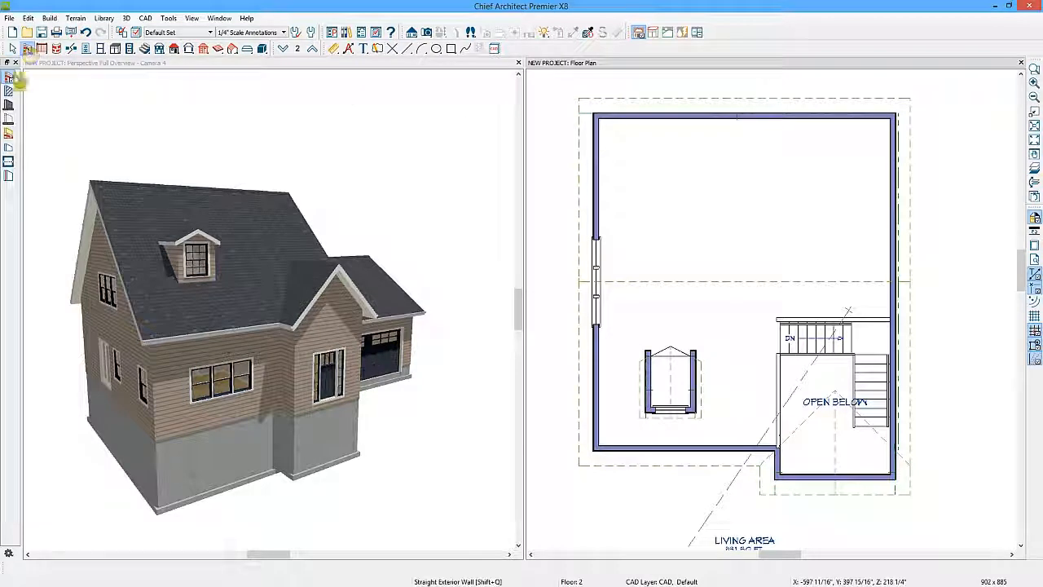
click(9, 93)
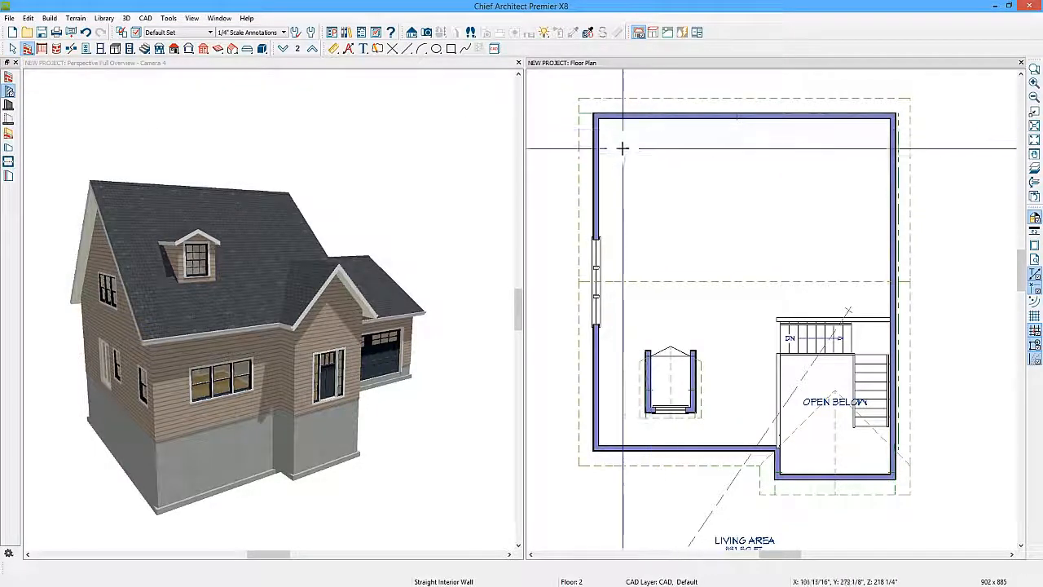
drag(597, 165, 891, 169)
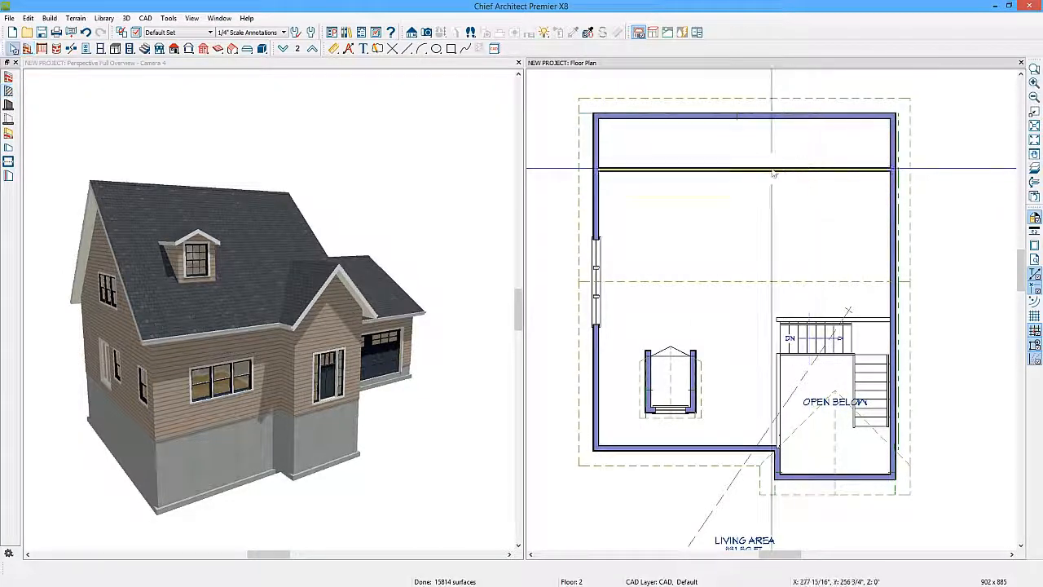
click(781, 145)
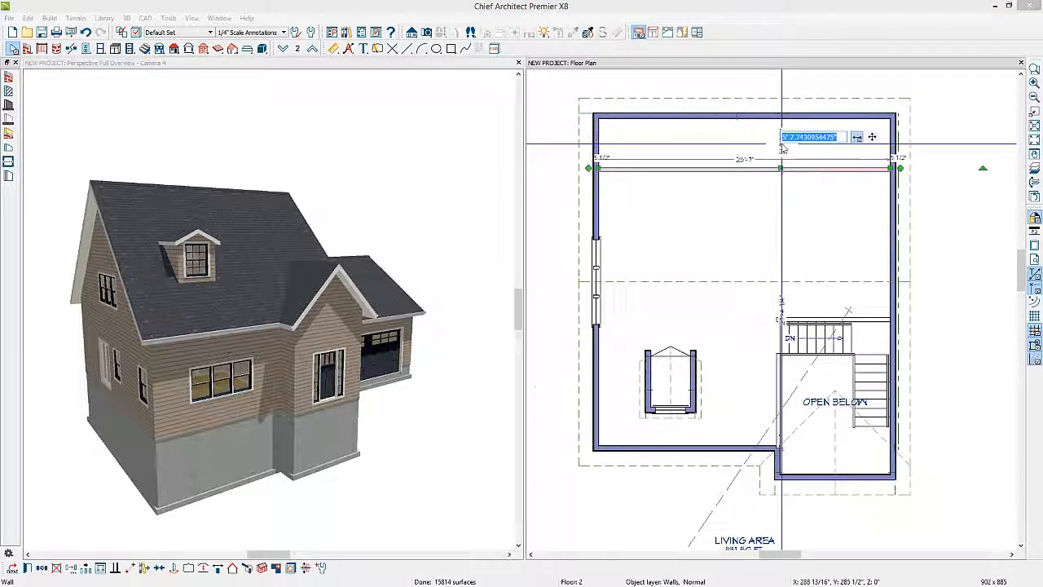
text(5')
key(Return)
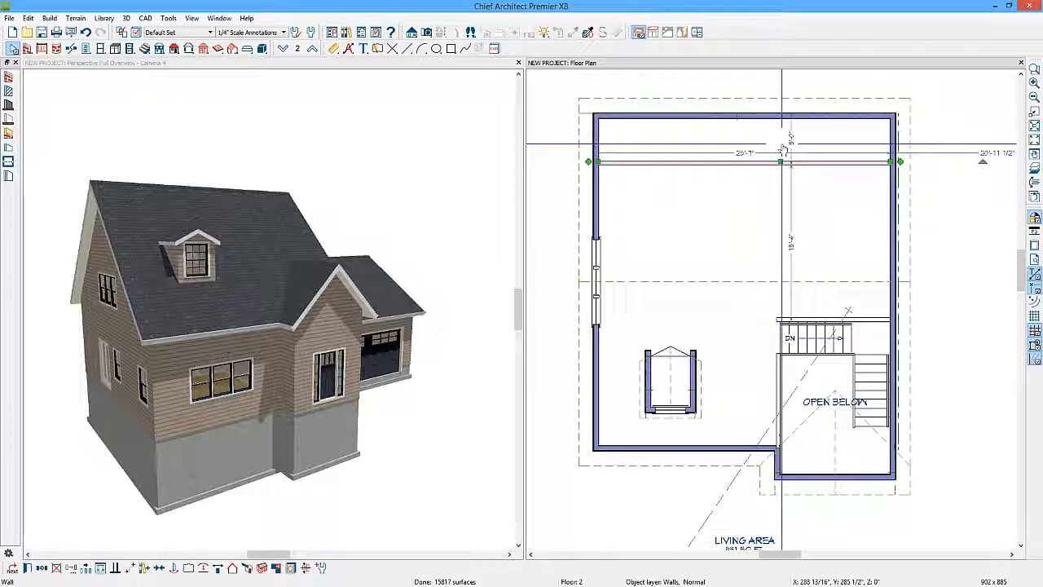
Step: Assign the Attic room type to the narrow room between the new interior wall and the rear wall
click(695, 144)
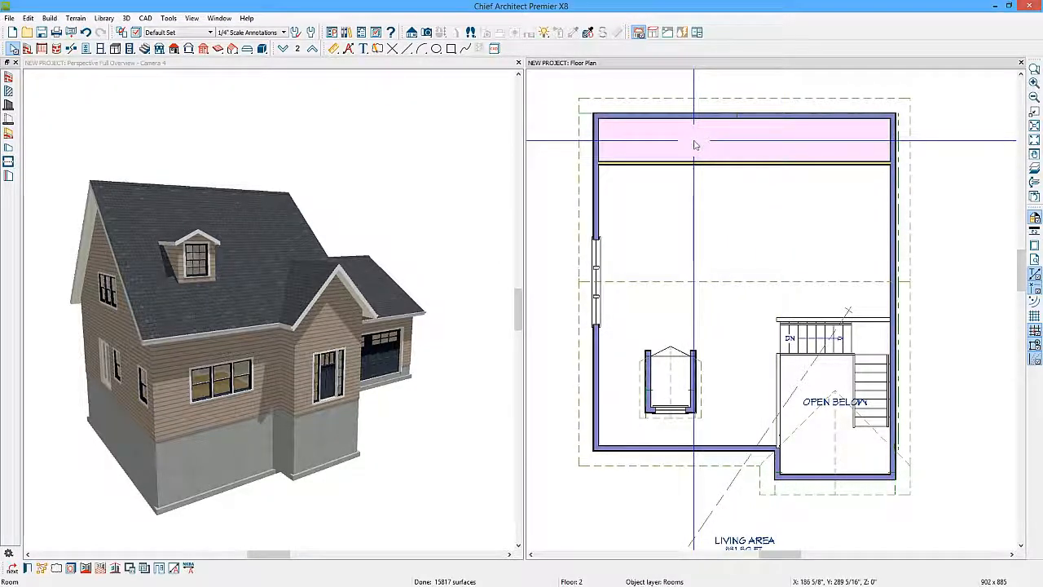
double_click(694, 144)
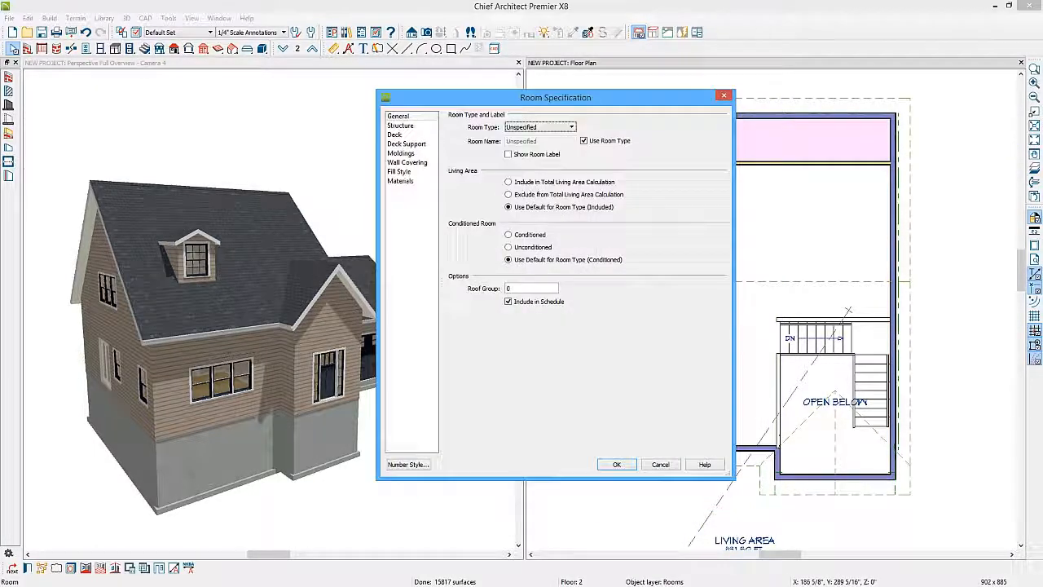
click(554, 129)
click(522, 137)
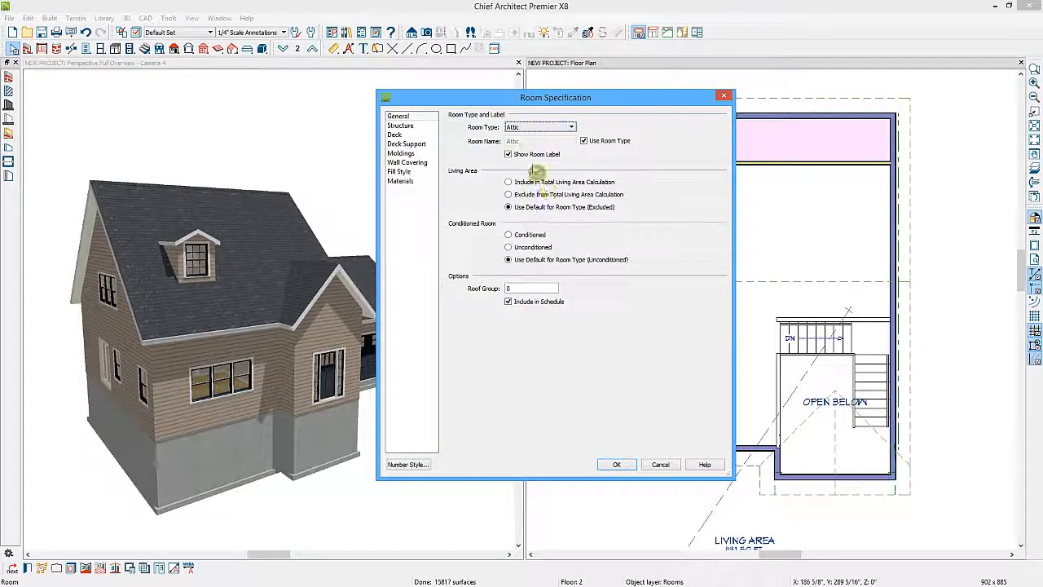
click(617, 464)
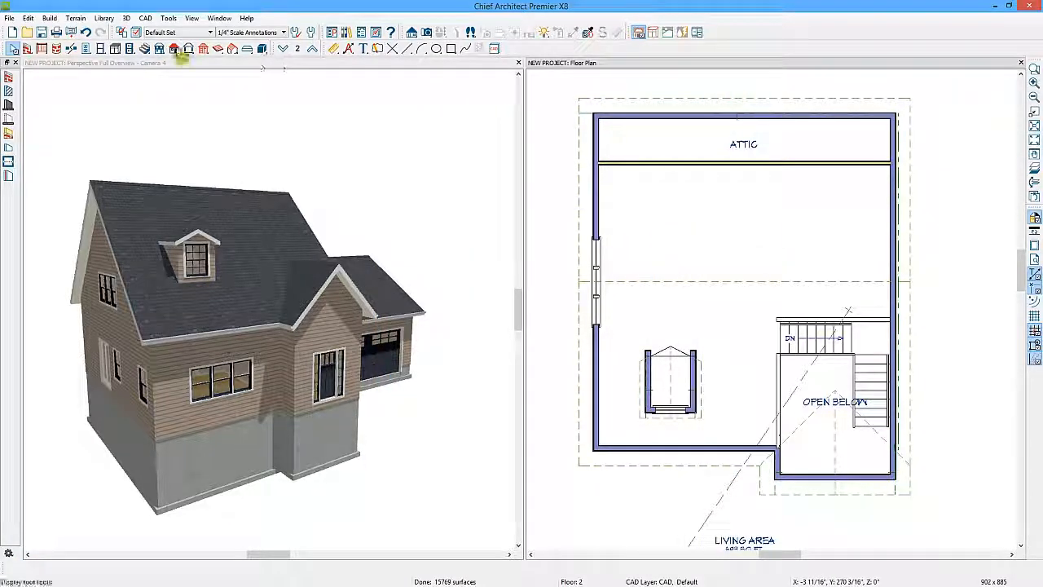
Step: Place an Auto Dormer on the rear roof plane and move it 60" from the left exterior wall
click(173, 48)
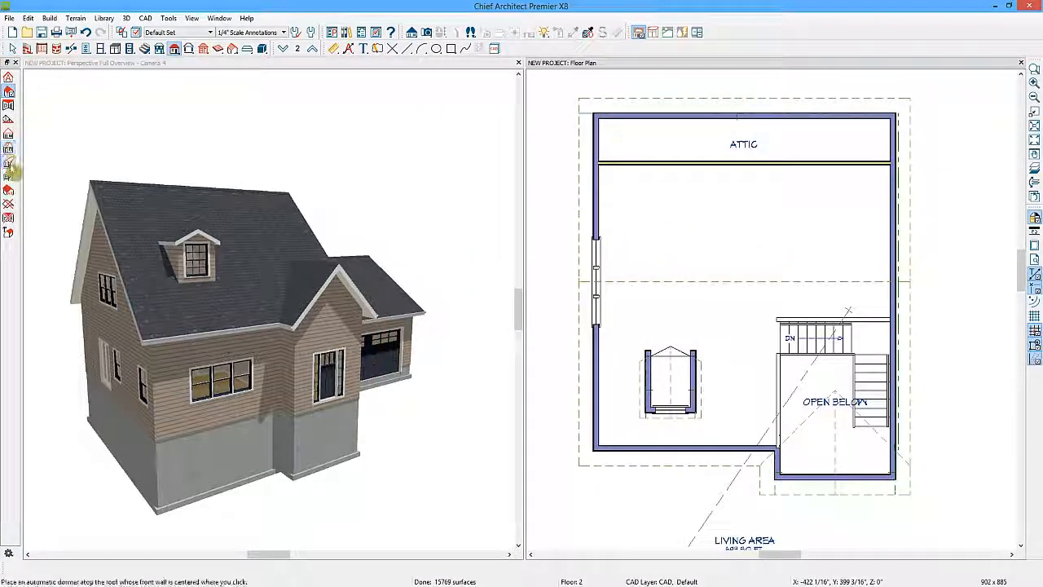
click(9, 176)
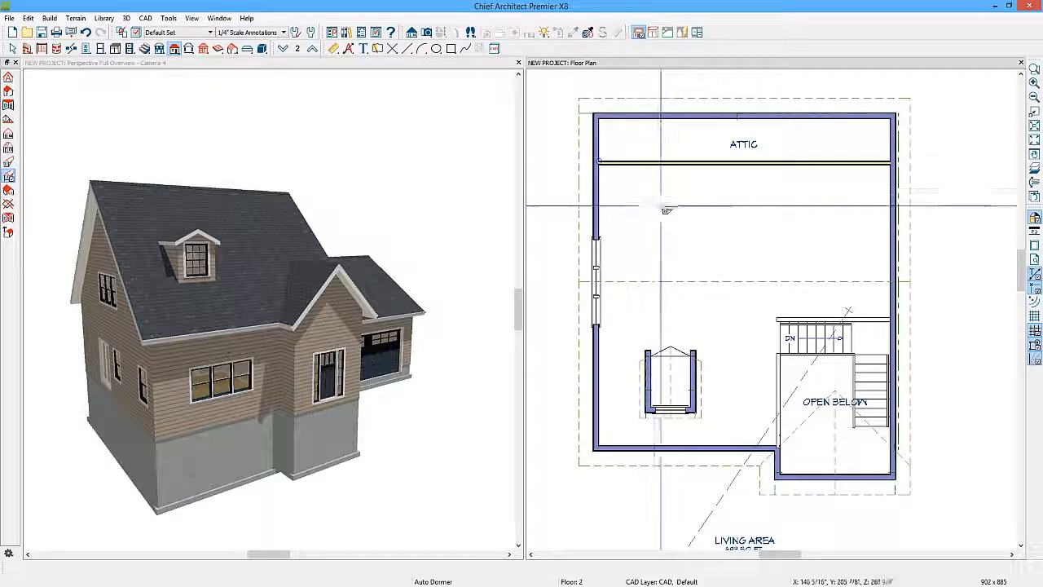
click(659, 144)
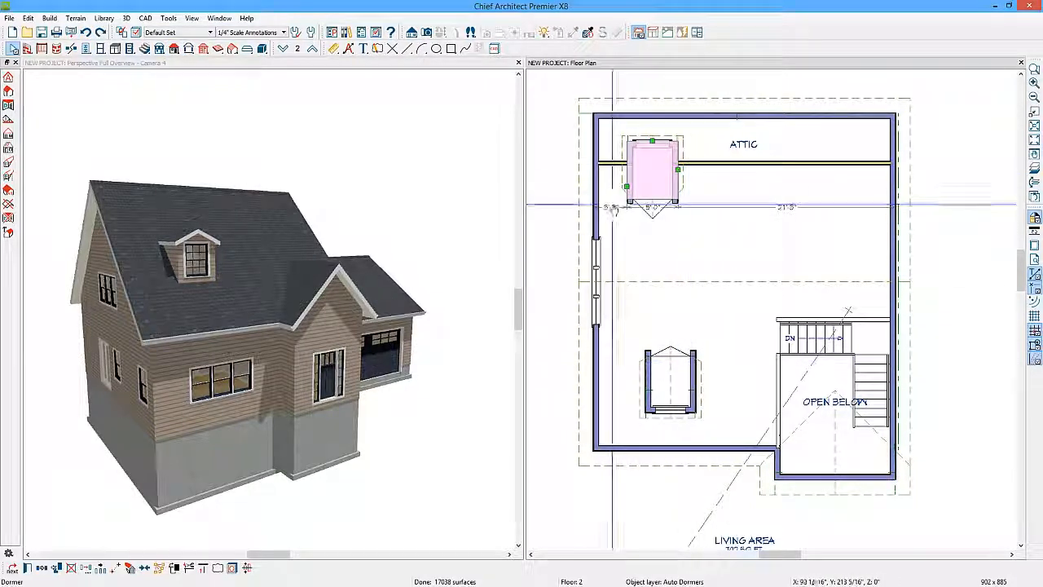
click(612, 209)
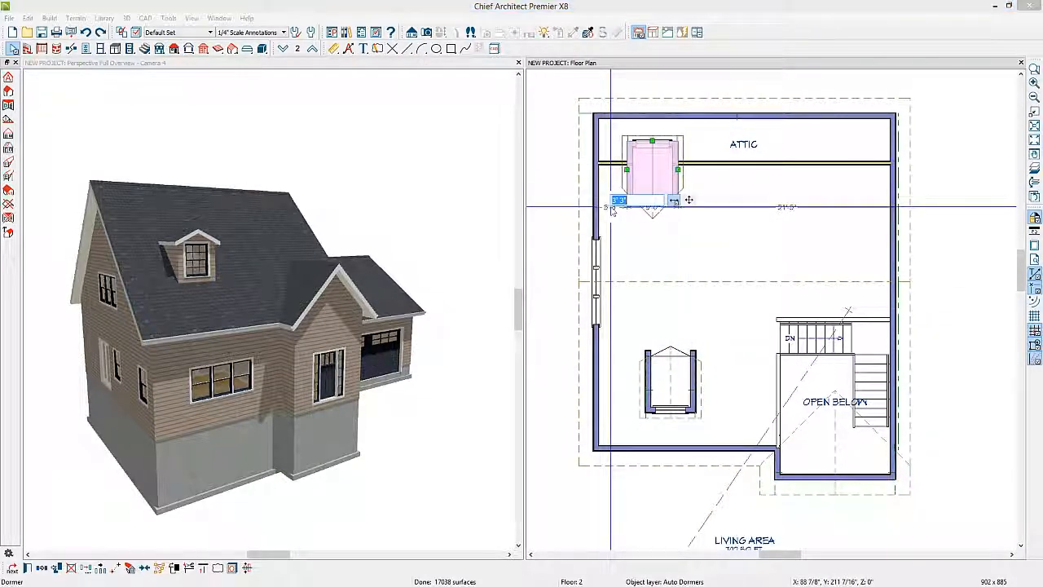
text(60)
click(689, 201)
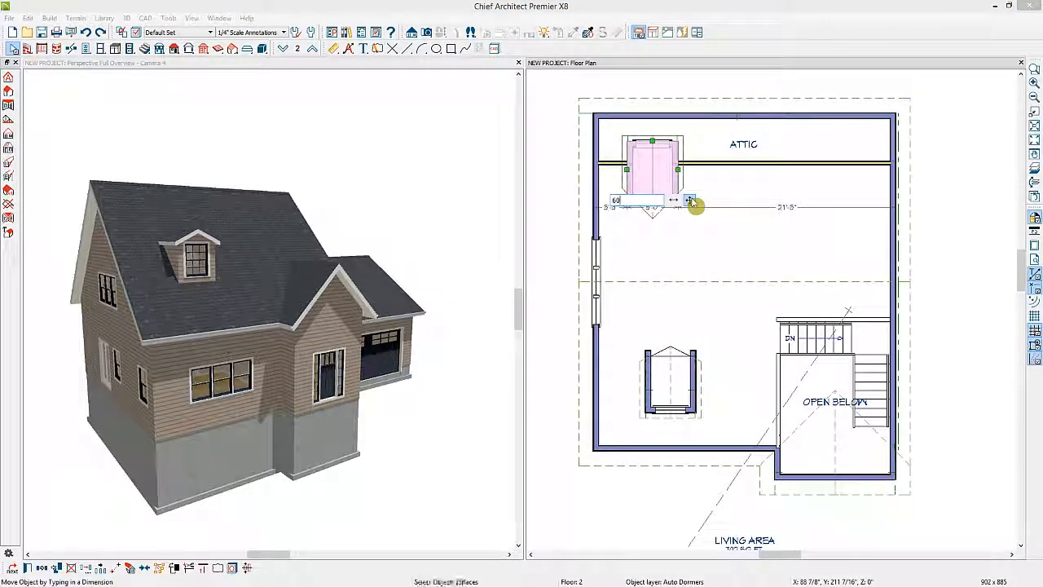
key(Return)
key(Escape)
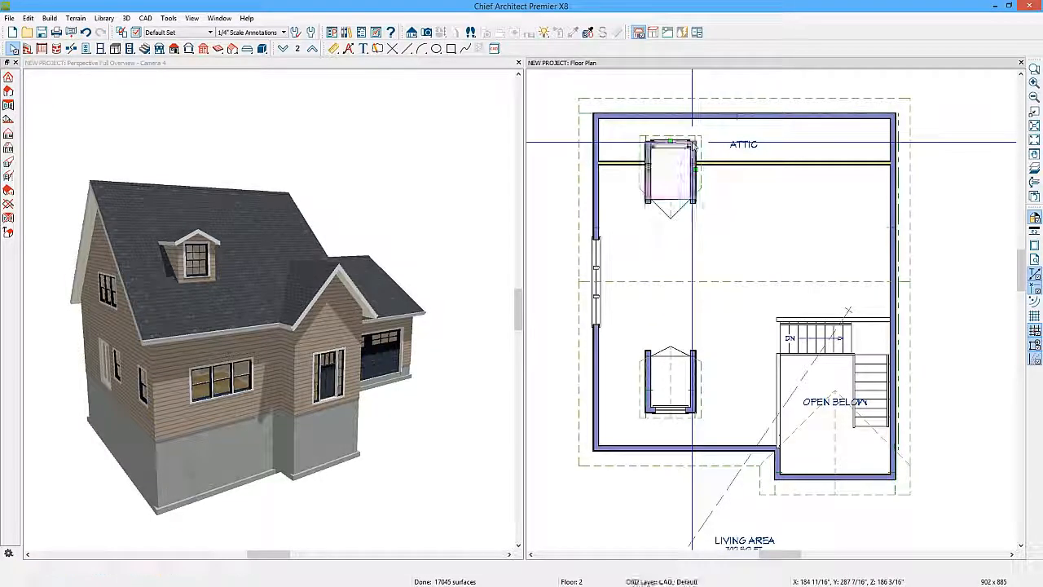
Step: Move the rear dormer so its front wall is 36" from the rear exterior wall
click(693, 143)
click(671, 128)
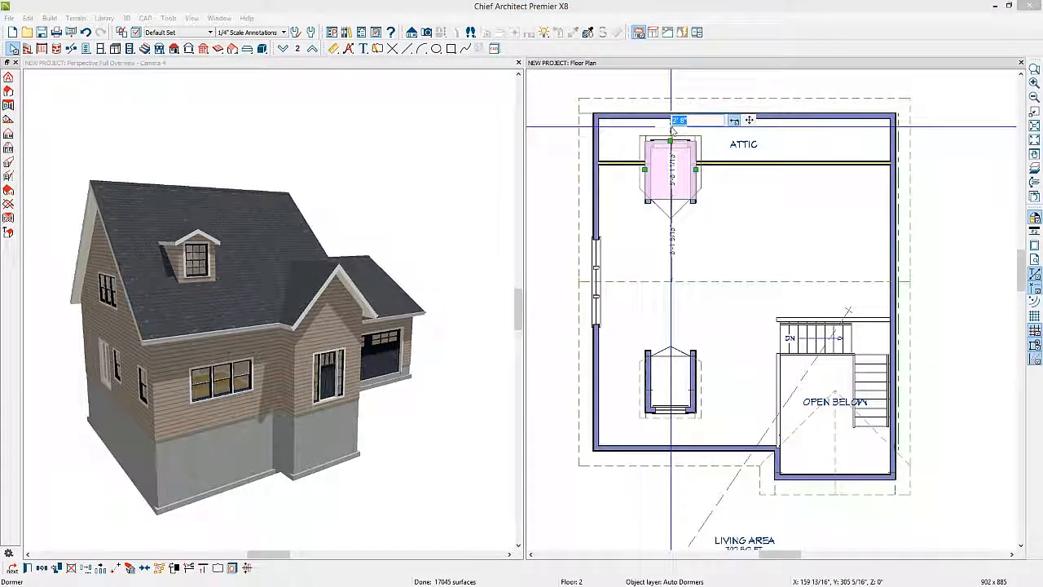
text(36)
key(Return)
click(630, 218)
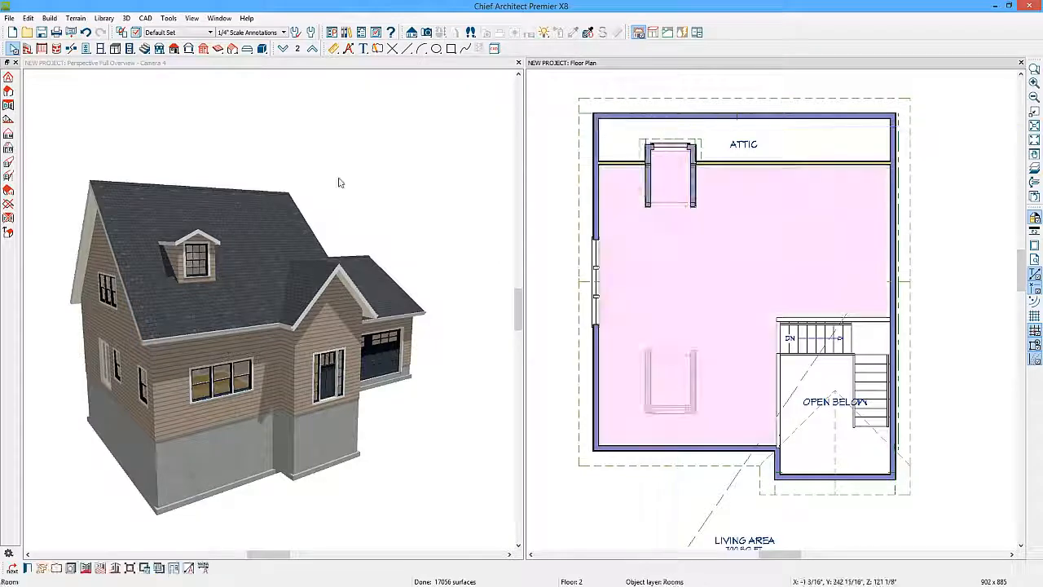
Step: Set the rear dormer's roof pitch to 6 in 12 and its wall type to TAN SIDING-6
click(340, 183)
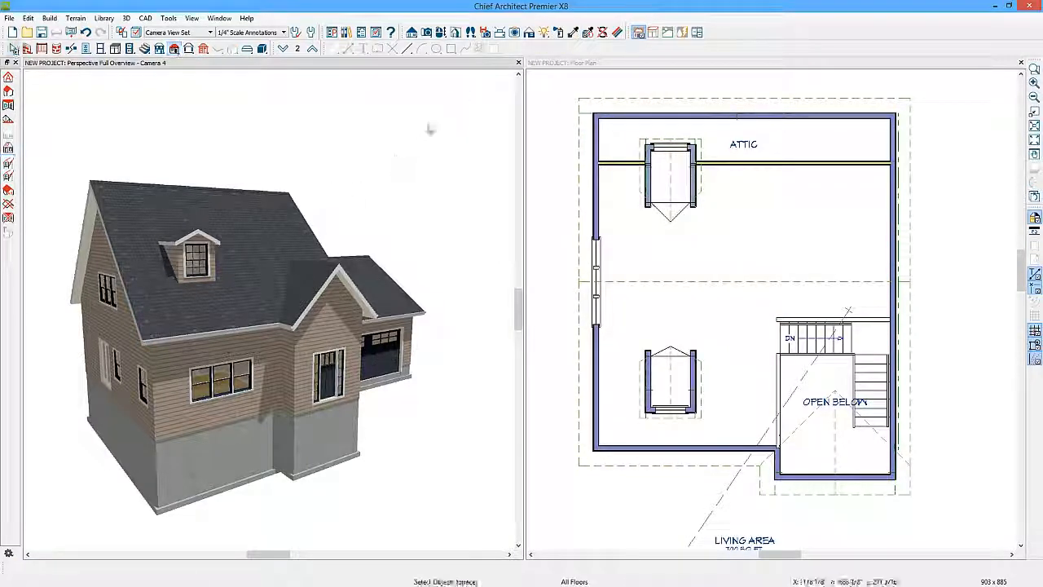
click(441, 34)
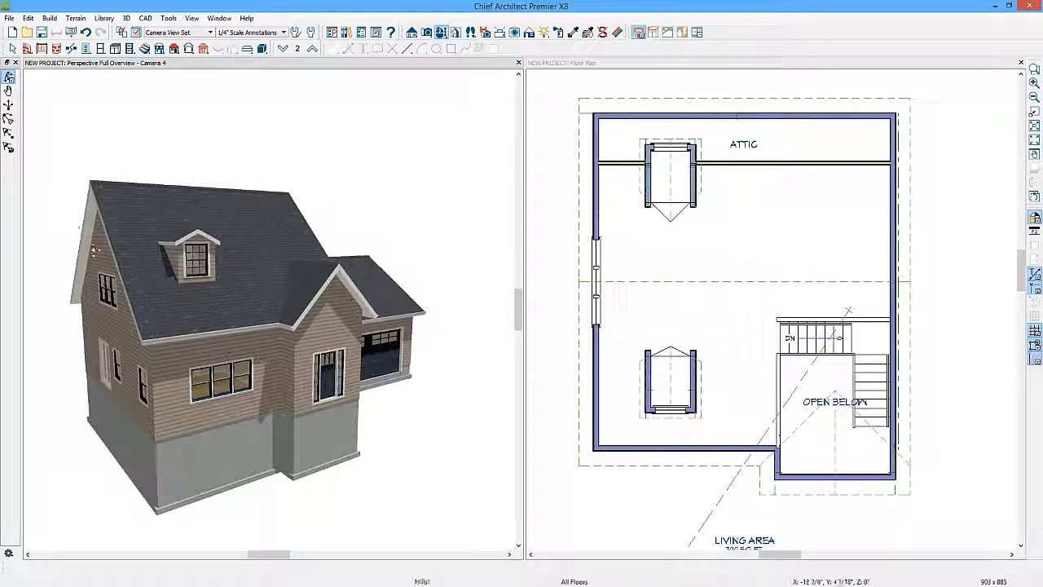
drag(90, 228, 448, 238)
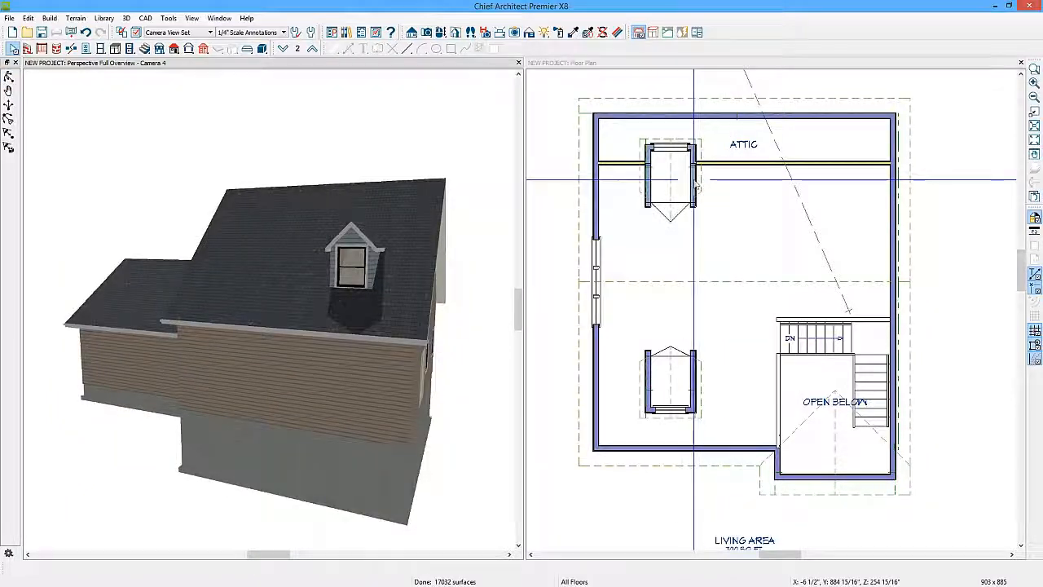
double_click(697, 177)
key(Tab)
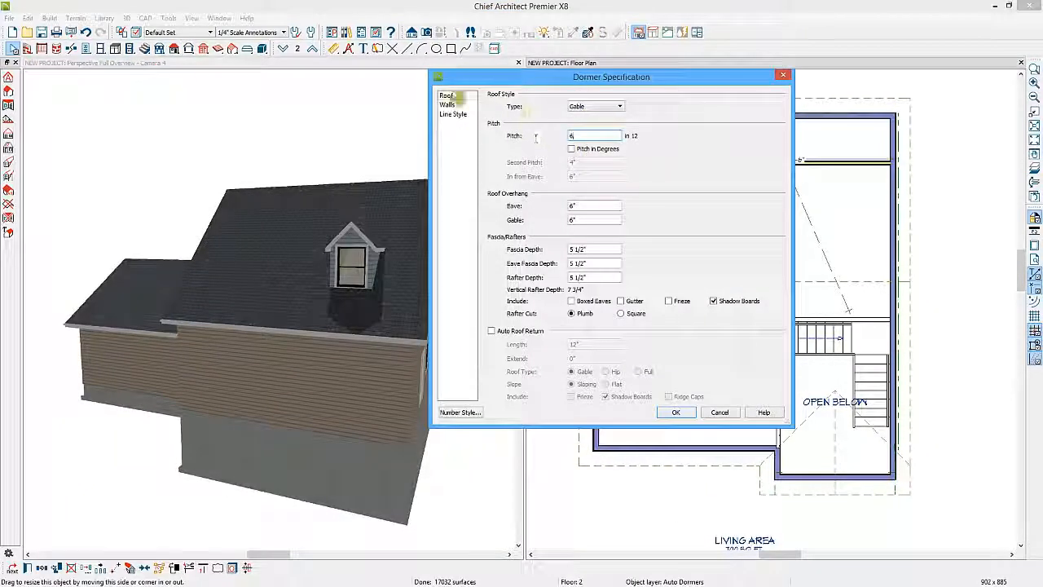
click(447, 105)
click(606, 107)
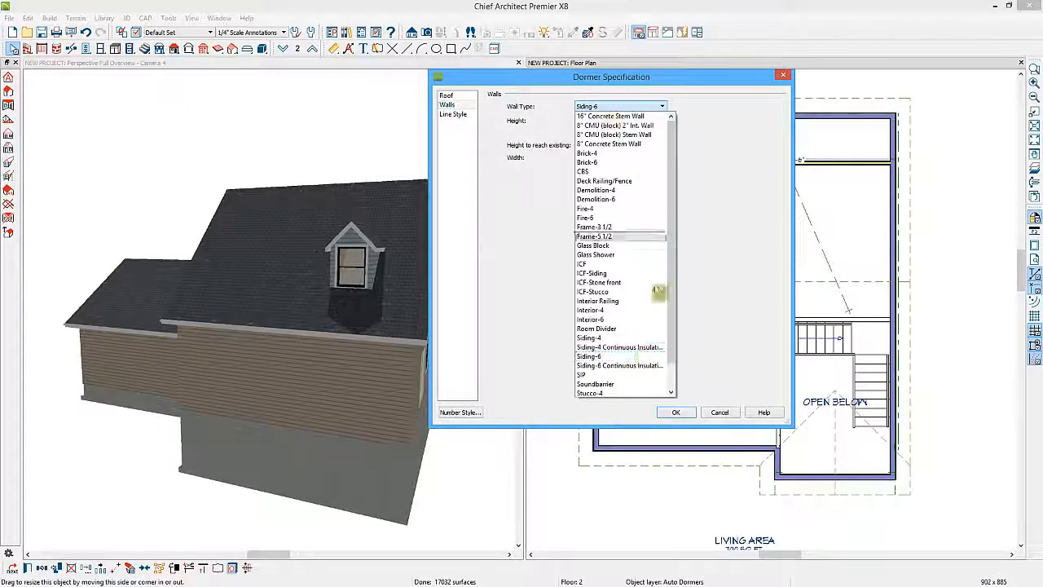
scroll(673, 342, down, 2)
click(611, 389)
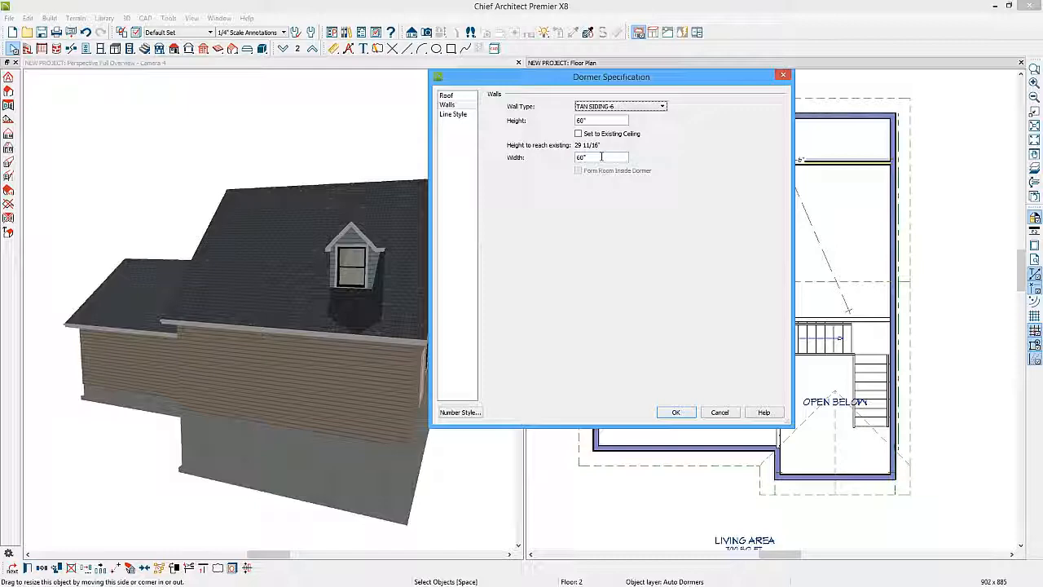
click(678, 413)
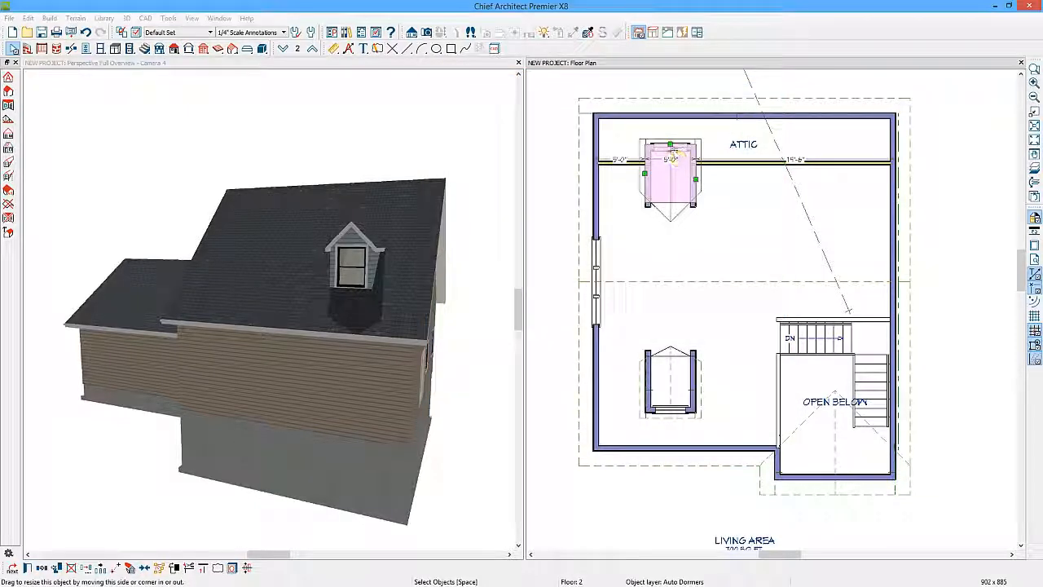
Step: Resize the rear dormer's window to 36" wide and 48" high
double_click(681, 152)
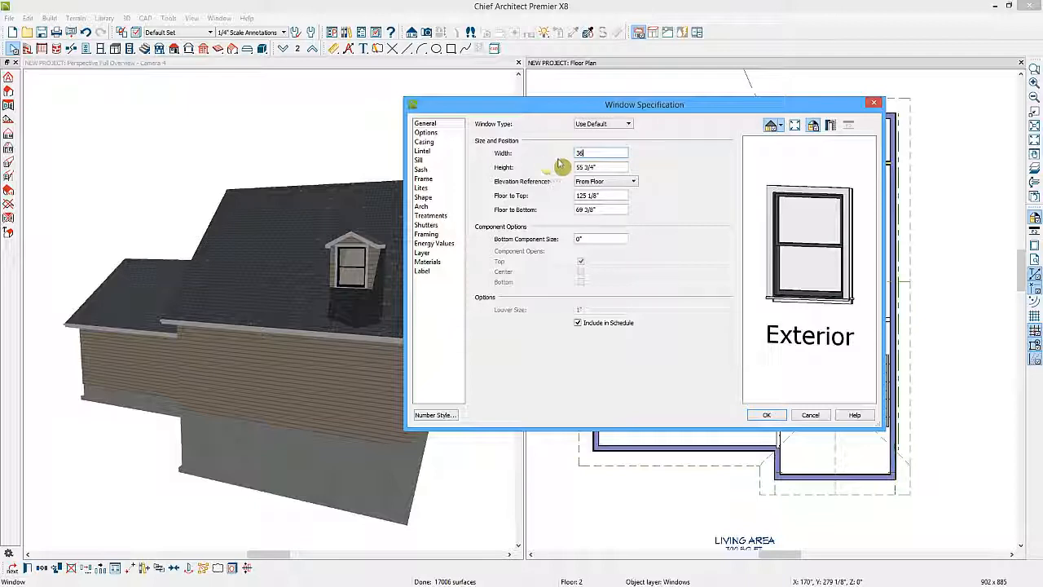
text(36)
key(Tab)
text(48)
key(Tab)
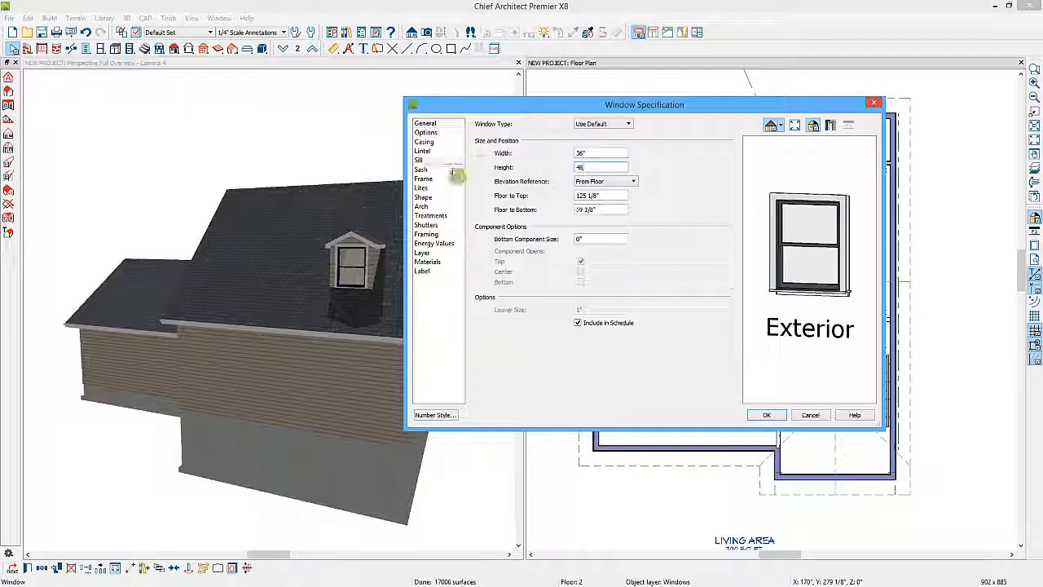
Step: Give the rear dormer's window 3 lites across and 2 lites vertically, and apply the window settings
click(438, 190)
click(606, 146)
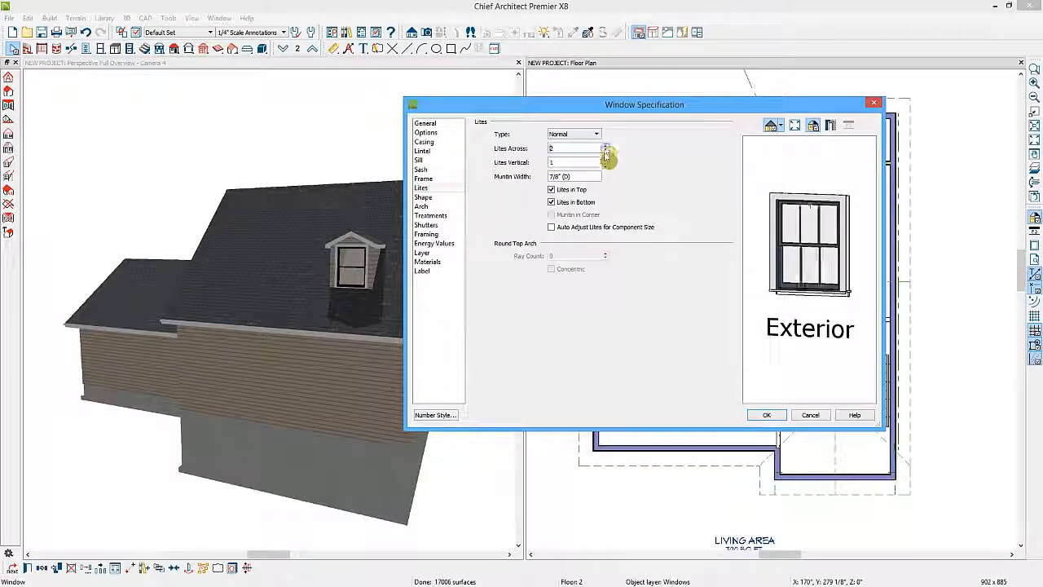
click(606, 147)
click(765, 415)
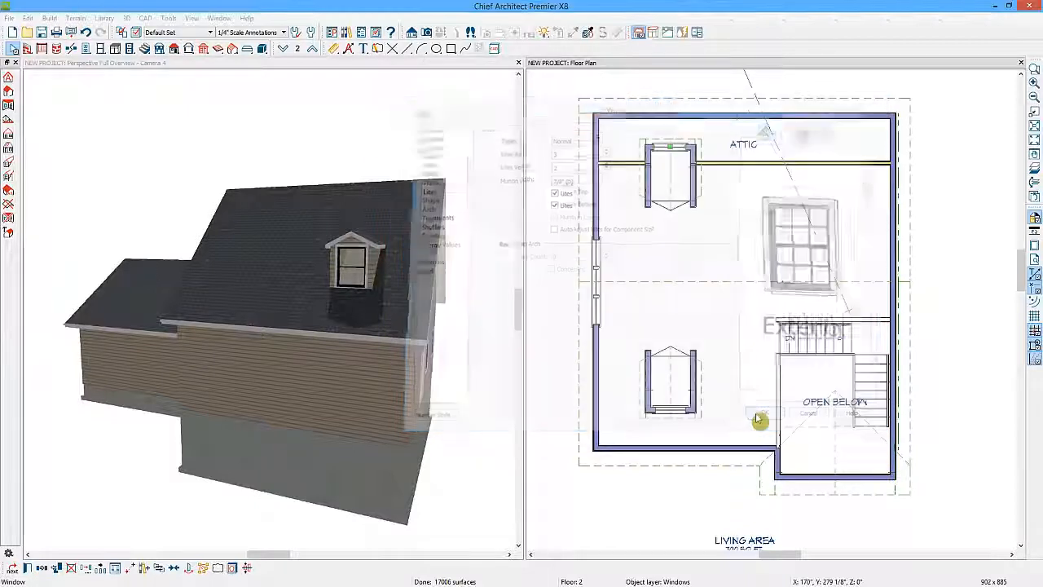
Step: Make one copy of the rear dormer, offset 14'-6" in the X direction along the rear roof plane, and view the house from rear and front
click(695, 183)
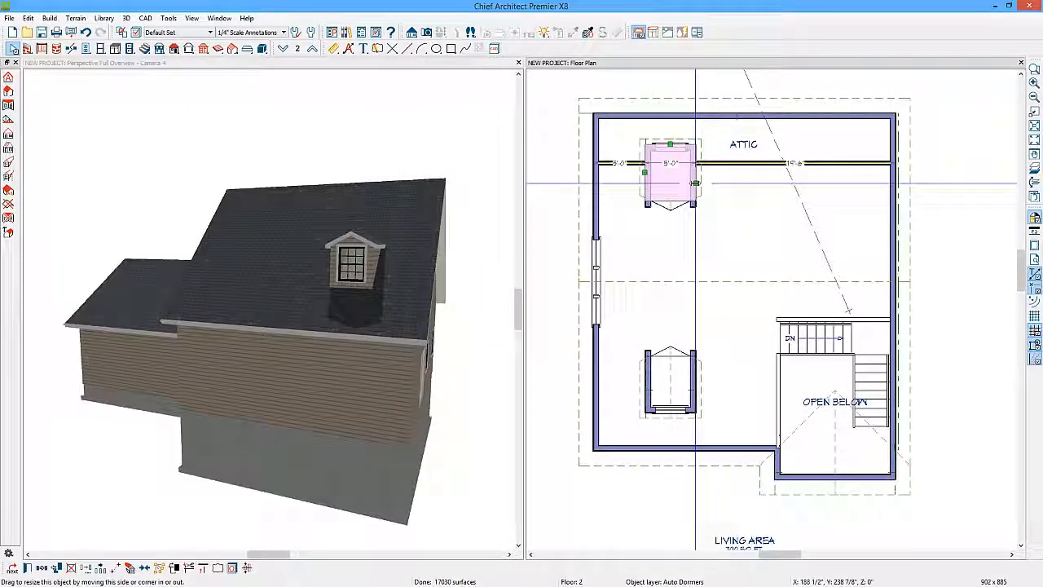
drag(696, 182, 696, 193)
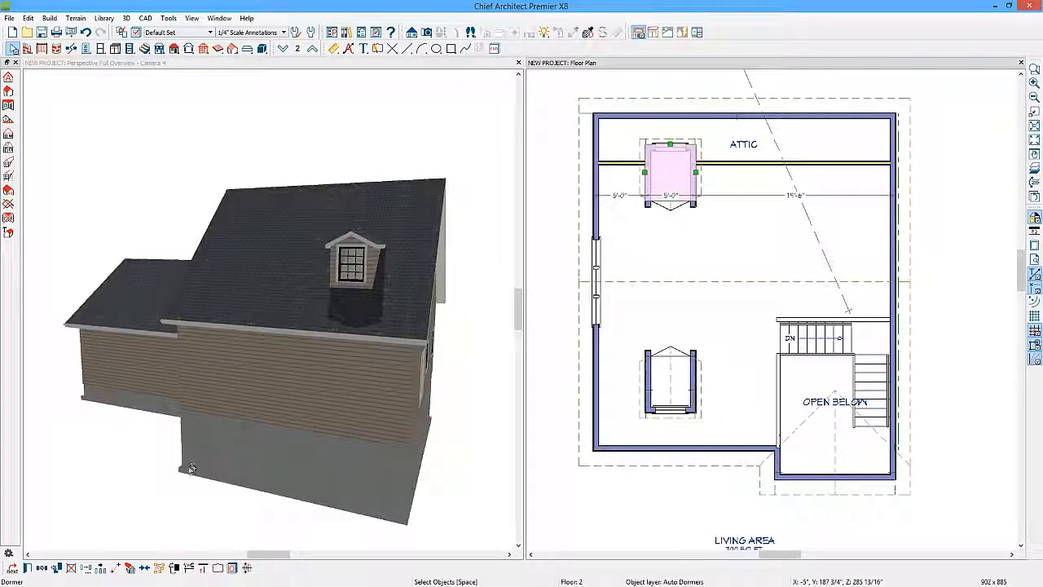
click(85, 568)
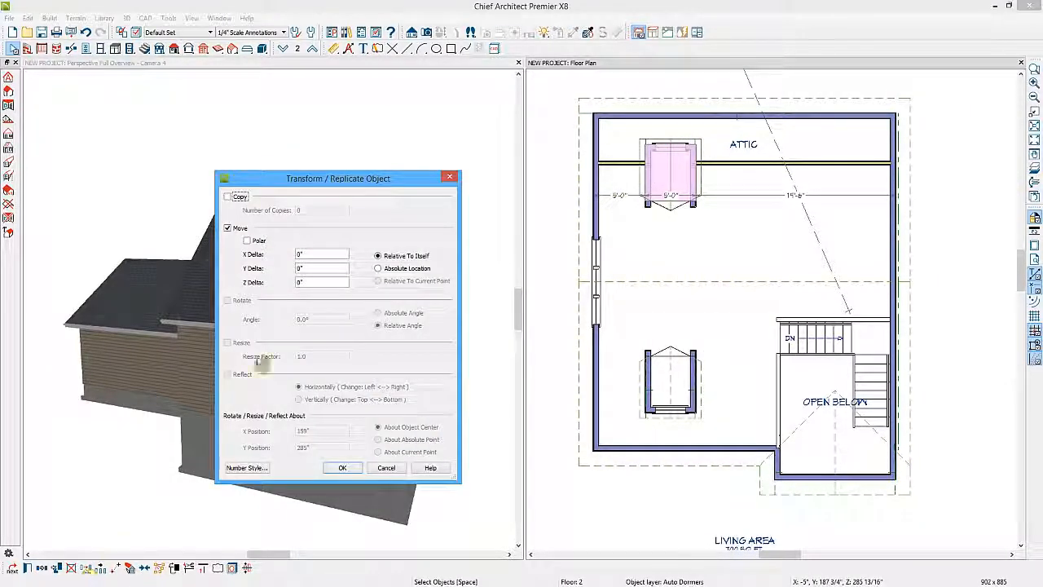
click(228, 197)
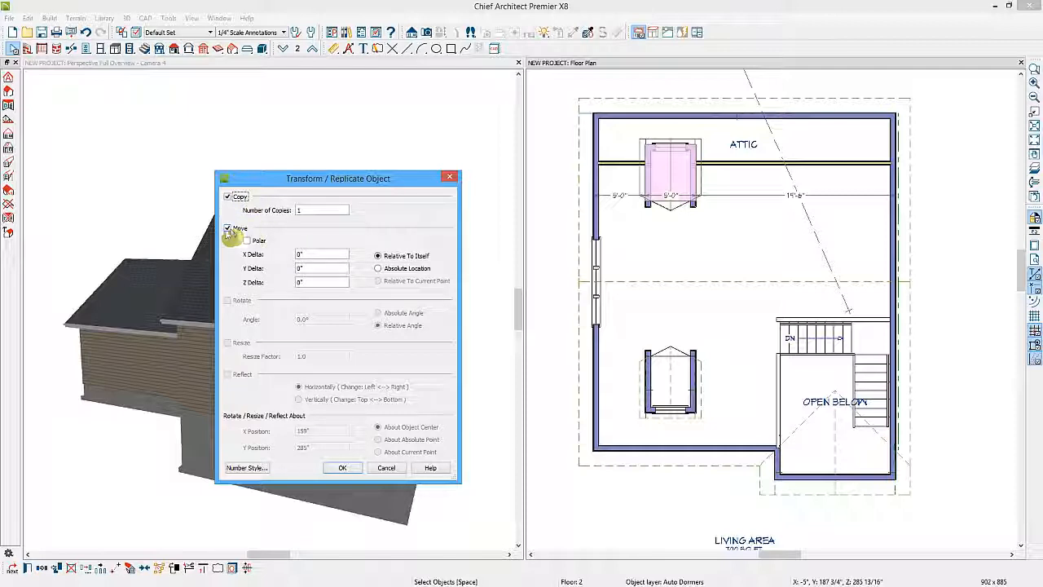
click(313, 254)
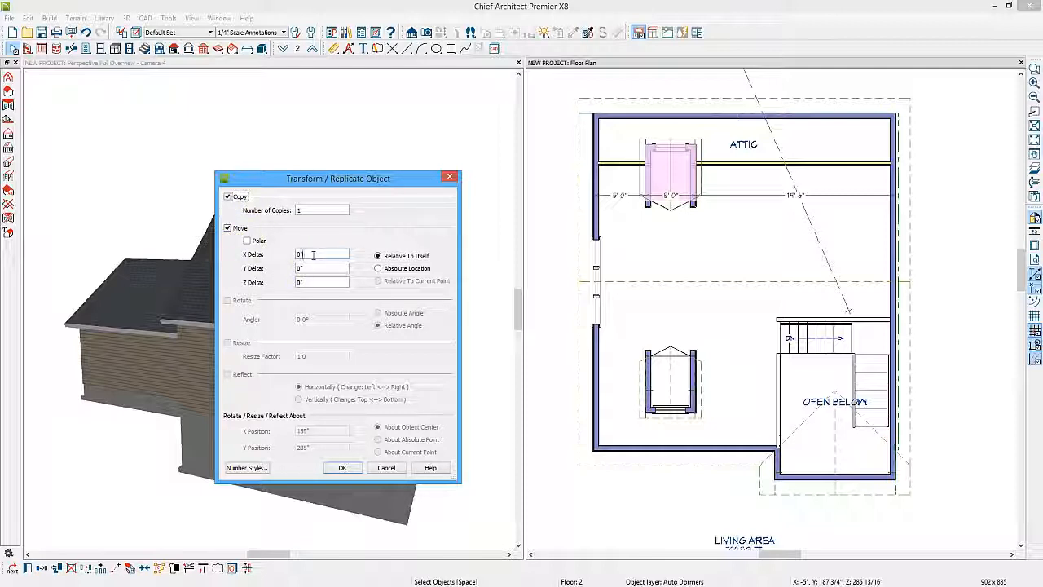
double_click(313, 253)
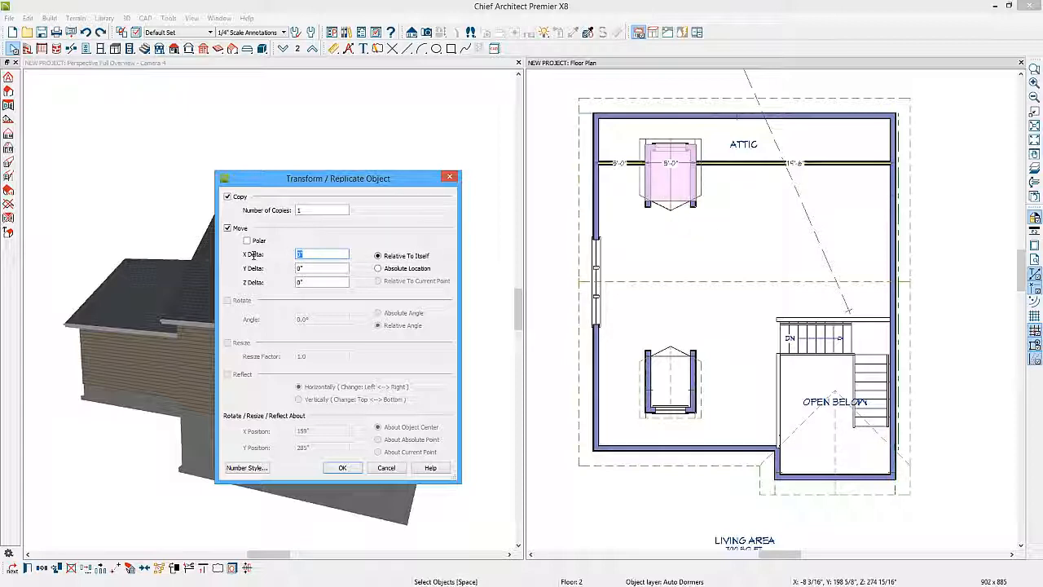
text(146)
click(346, 469)
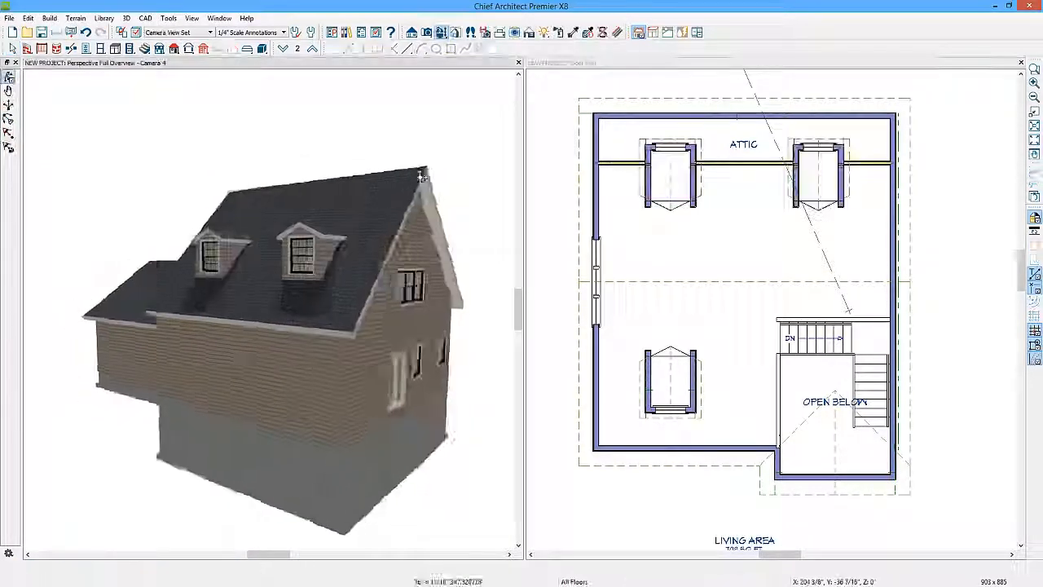
drag(421, 174, 414, 179)
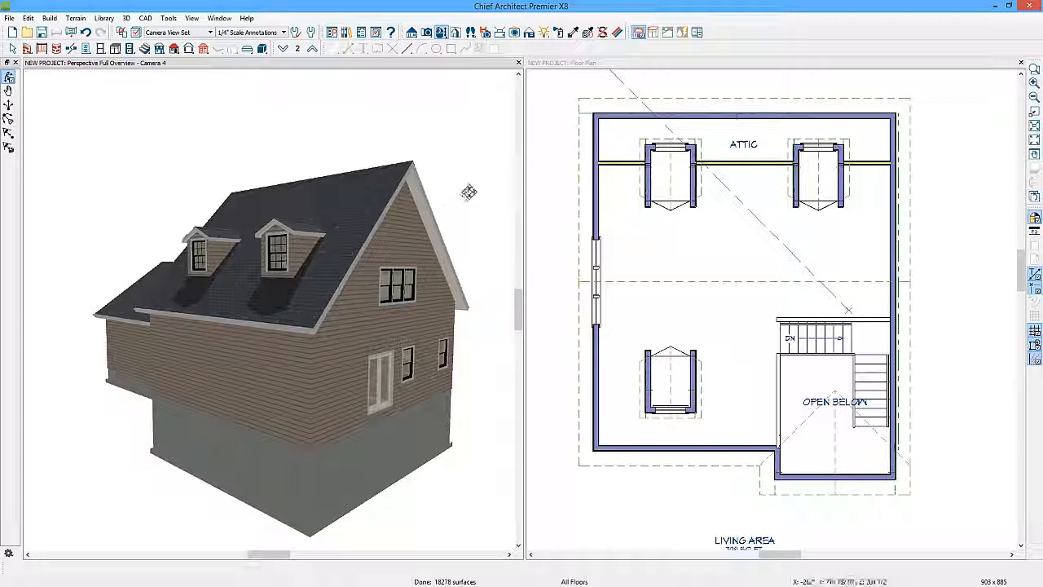
drag(480, 191, 273, 194)
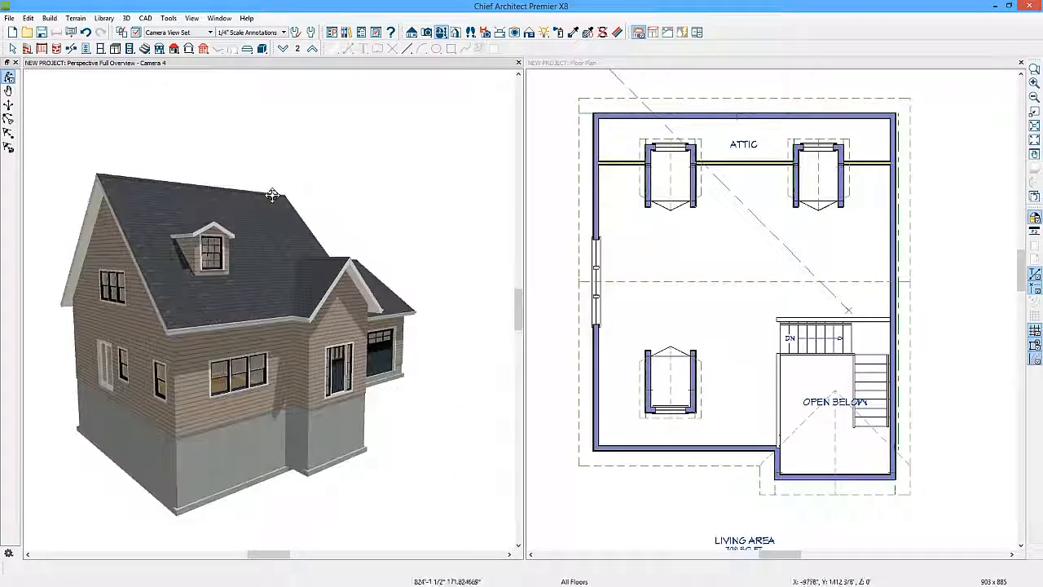